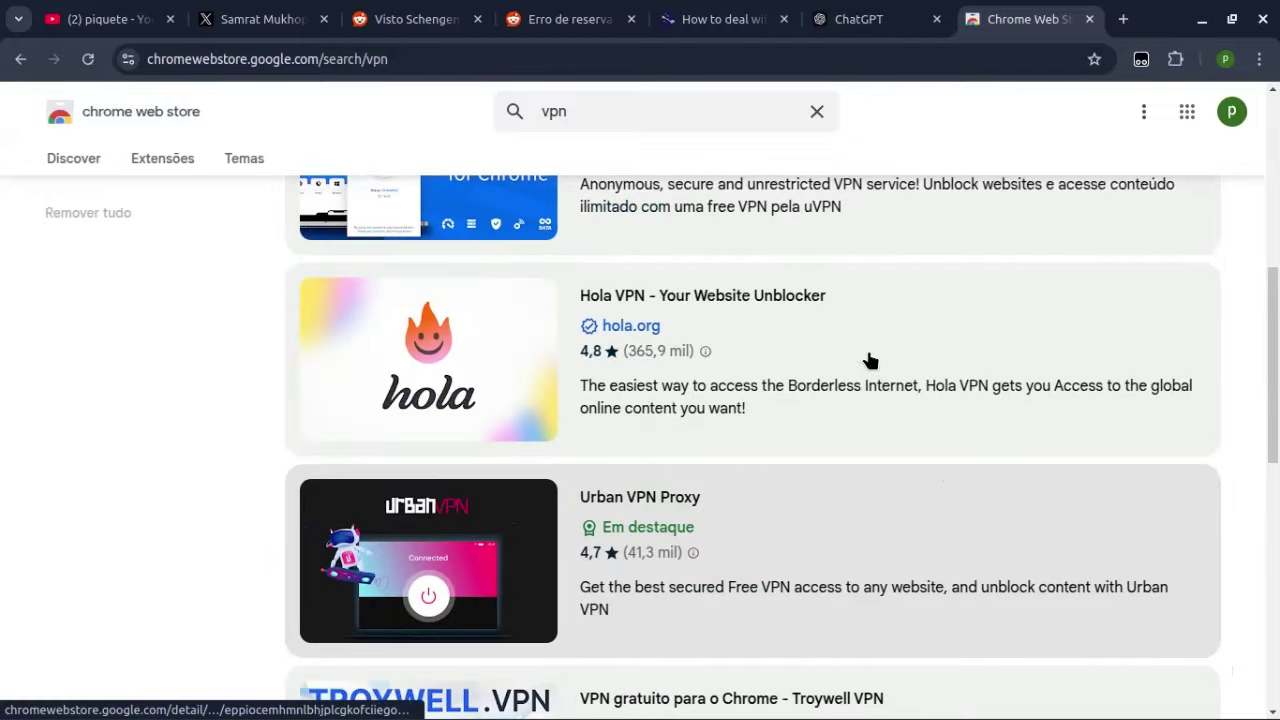
- Examine the VPN extensions listed in the Chrome Web Store search results
{"action": "scroll", "coordinate": [850, 350], "scroll_direction": "down", "scroll_amount": 15}
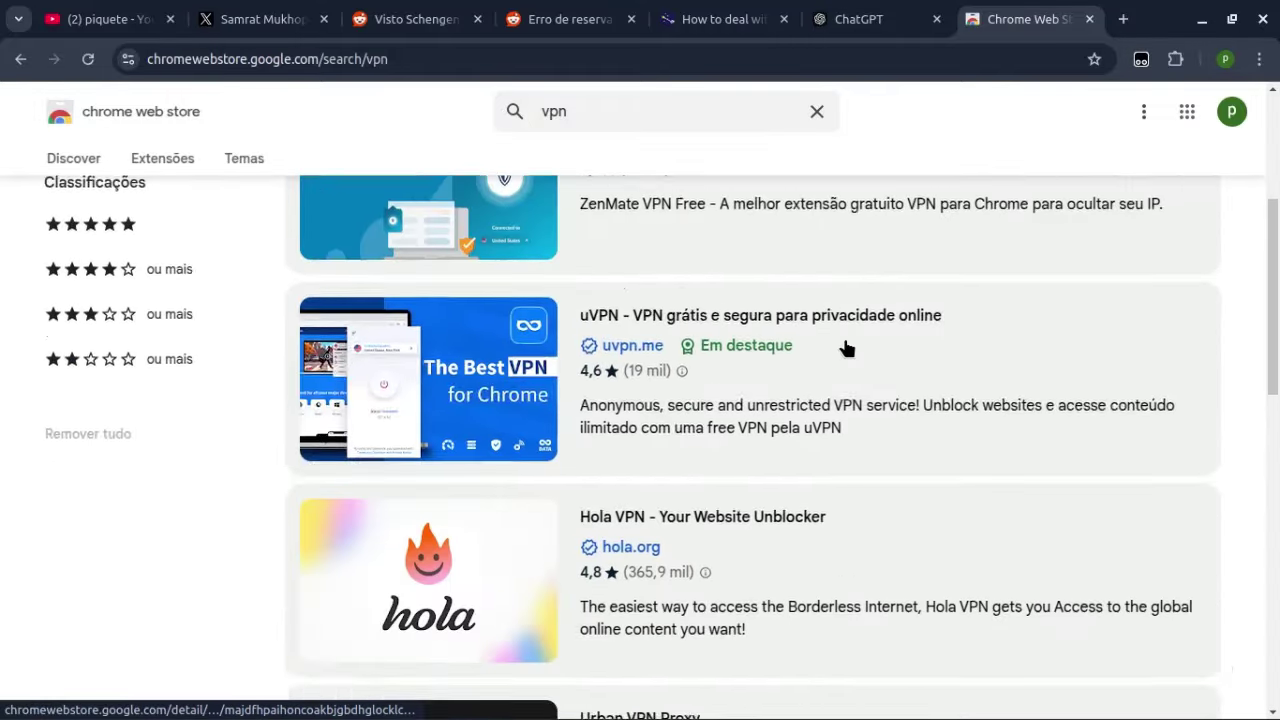
{"action": "scroll", "coordinate": [843, 443], "scroll_direction": "up", "scroll_amount": 3}
{"action": "scroll", "coordinate": [843, 451], "scroll_direction": "down", "scroll_amount": 3}
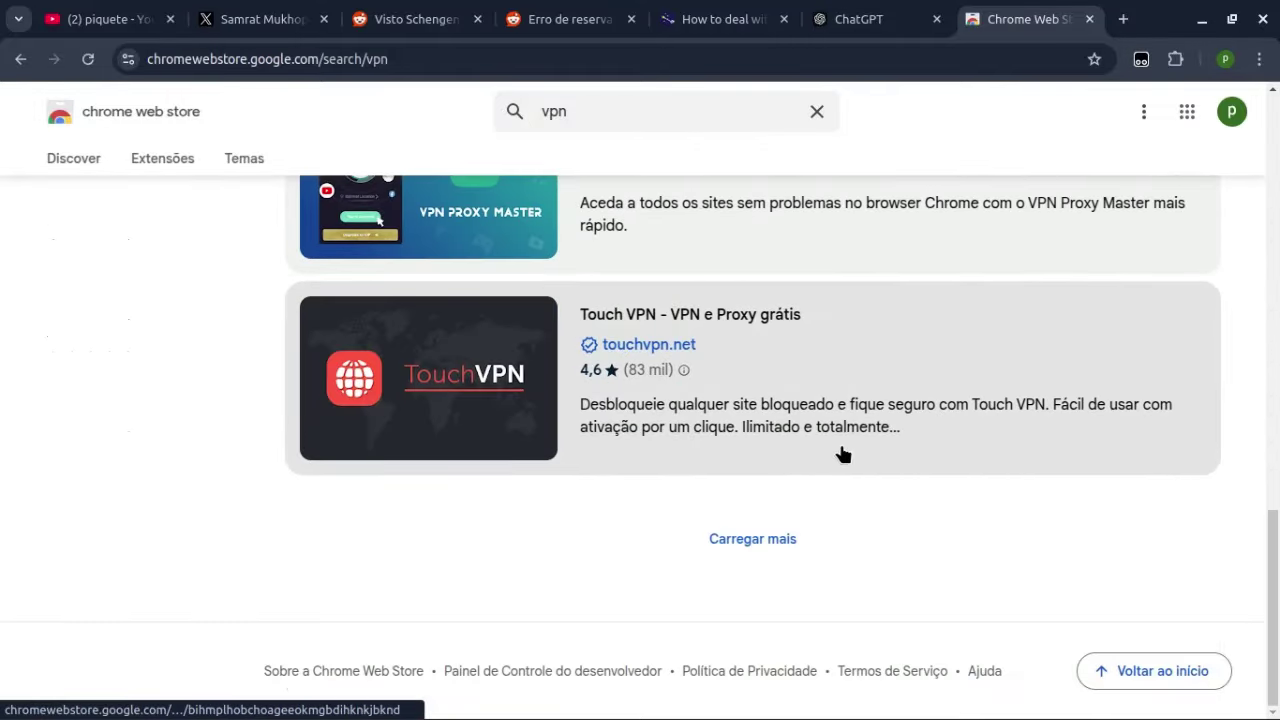
{"action": "scroll", "coordinate": [849, 451], "scroll_direction": "up", "scroll_amount": 15}
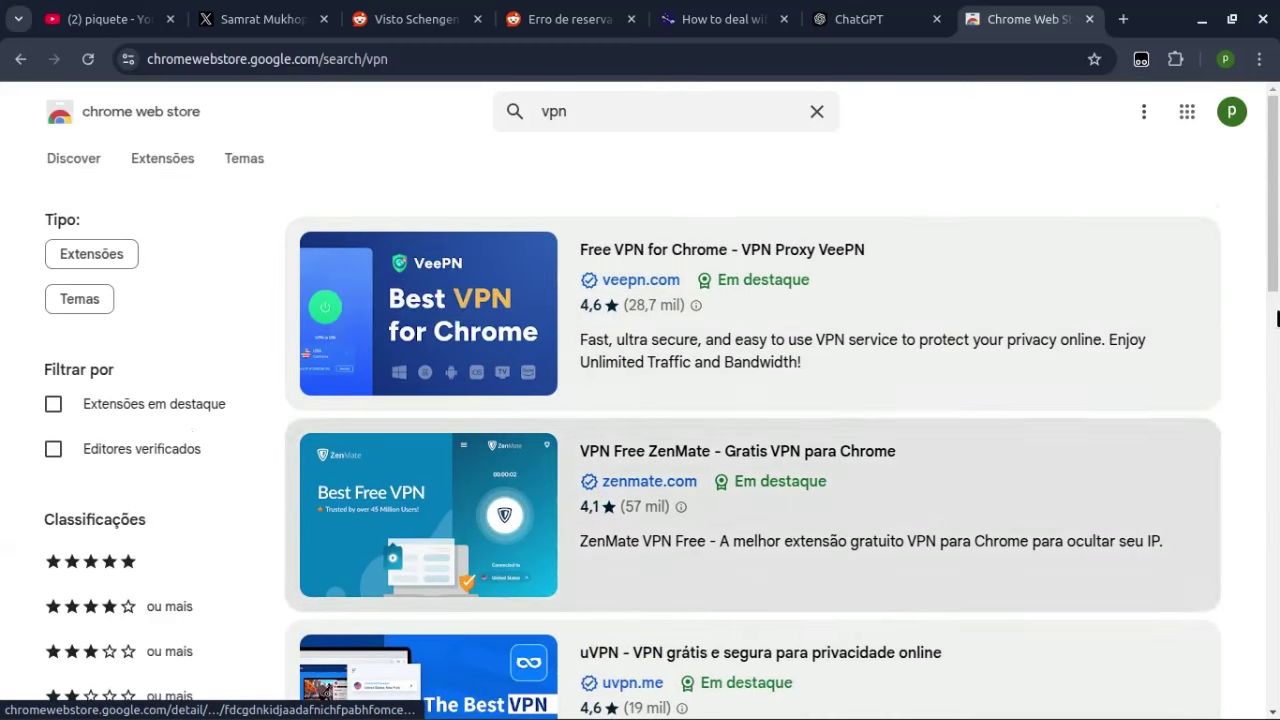
{"action": "scroll", "coordinate": [777, 271], "scroll_direction": "down", "scroll_amount": 5}
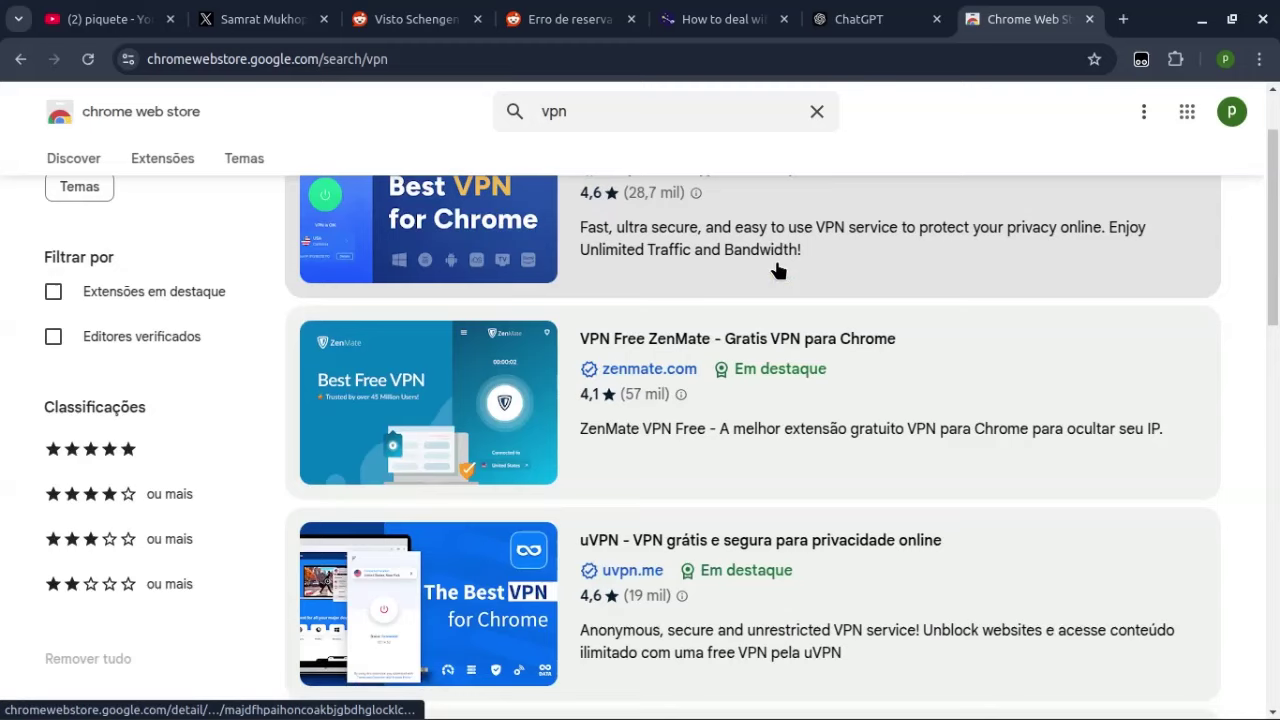
{"action": "scroll", "coordinate": [777, 271], "scroll_direction": "down", "scroll_amount": 10}
{"action": "scroll", "coordinate": [777, 271], "scroll_direction": "down", "scroll_amount": 5}
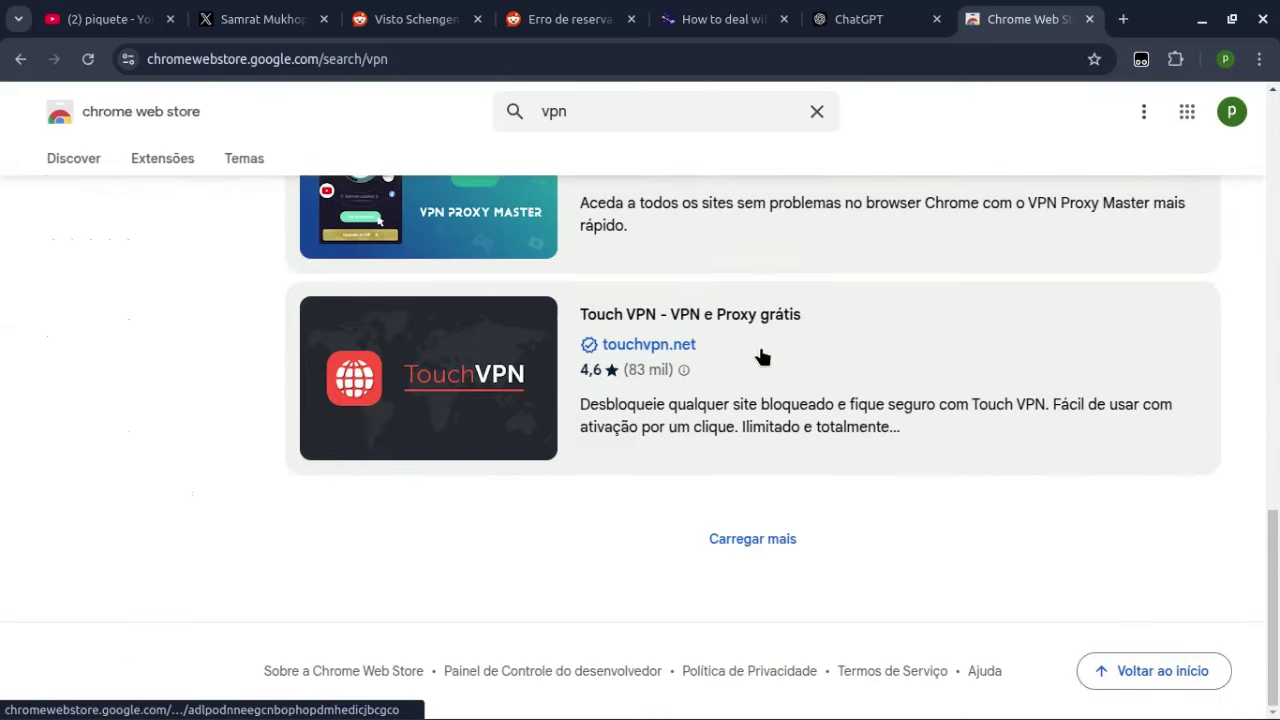
{"action": "scroll", "coordinate": [762, 357], "scroll_direction": "up", "scroll_amount": 20}
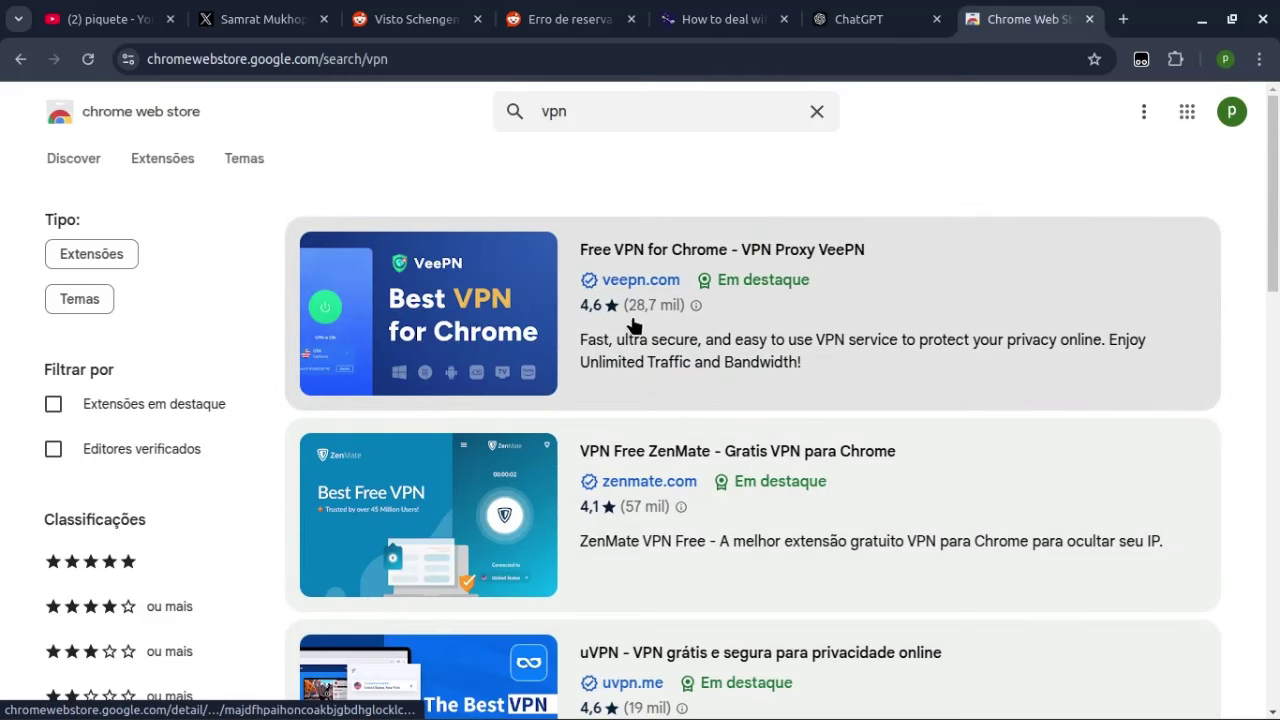
{"action": "scroll", "coordinate": [606, 537], "scroll_direction": "down", "scroll_amount": 5}
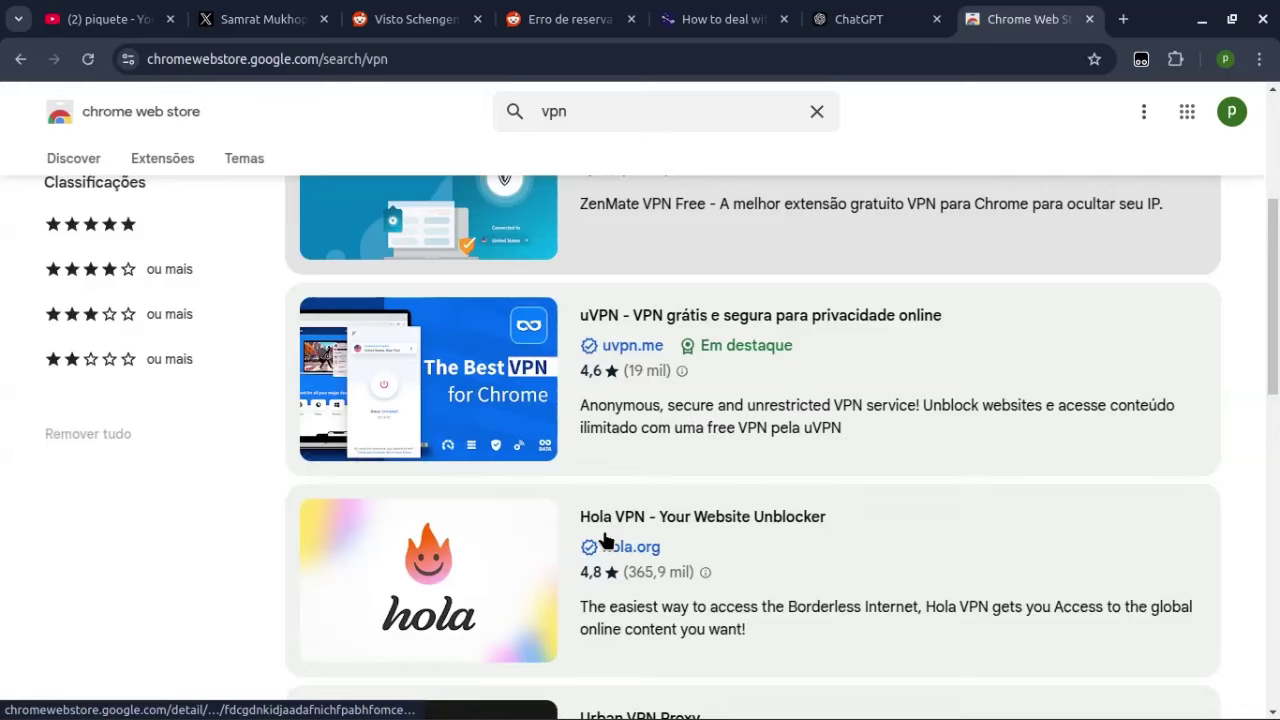
{"action": "scroll", "coordinate": [606, 540], "scroll_direction": "down", "scroll_amount": 4}
{"action": "scroll", "coordinate": [606, 540], "scroll_direction": "down", "scroll_amount": 10}
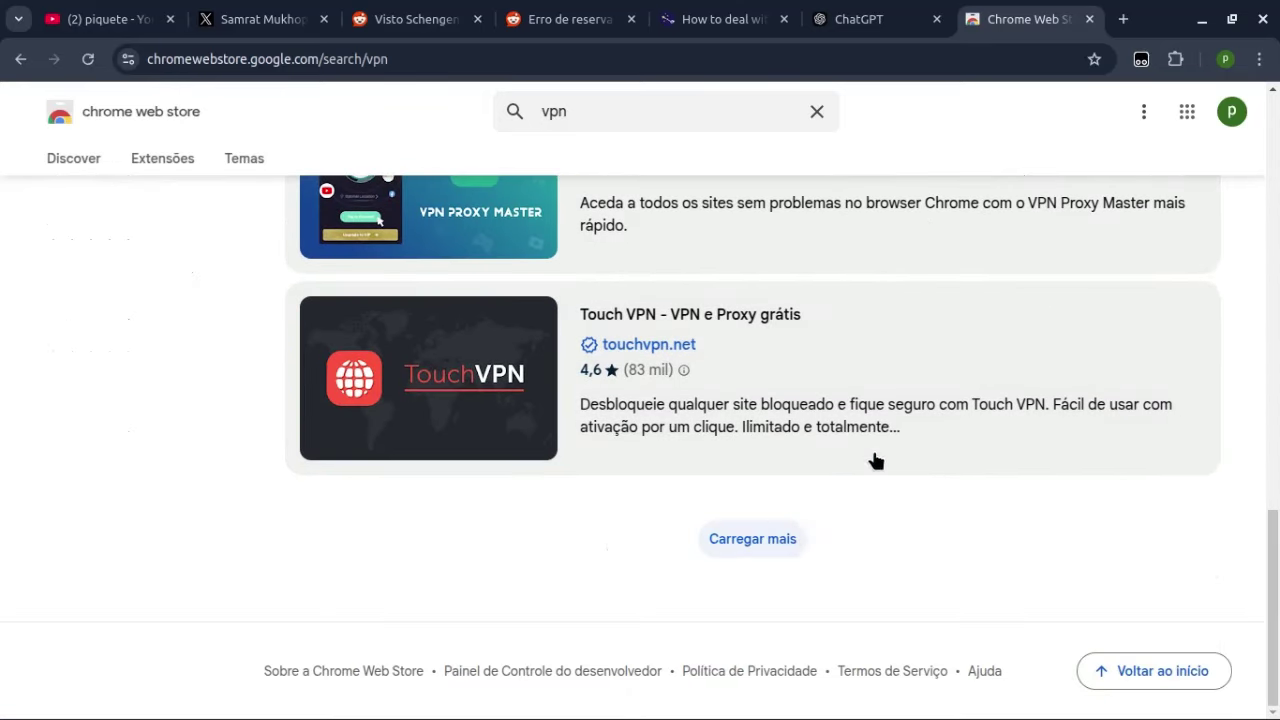
{"action": "scroll", "coordinate": [890, 440], "scroll_direction": "up", "scroll_amount": 6}
{"action": "scroll", "coordinate": [894, 430], "scroll_direction": "up", "scroll_amount": 5}
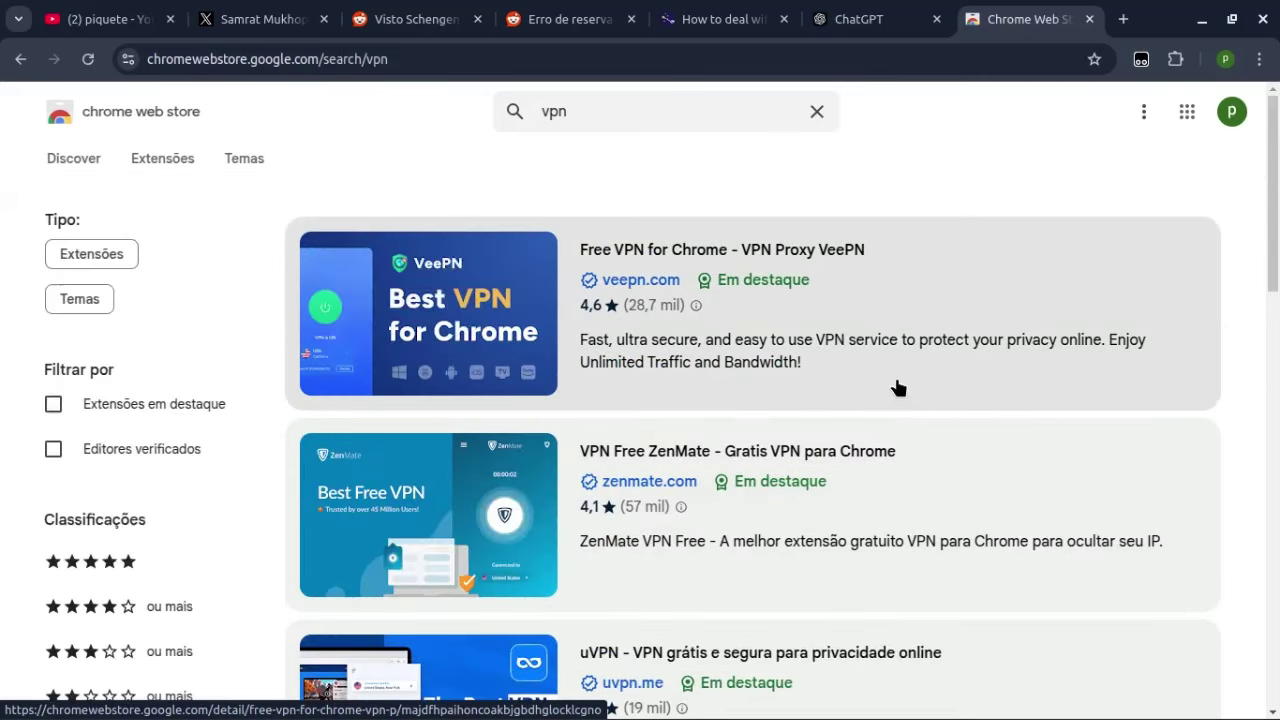
- Open the detail page of the Touch VPN - VPN e Proxy grátis extension
{"action": "scroll", "coordinate": [890, 401], "scroll_direction": "down", "scroll_amount": 10}
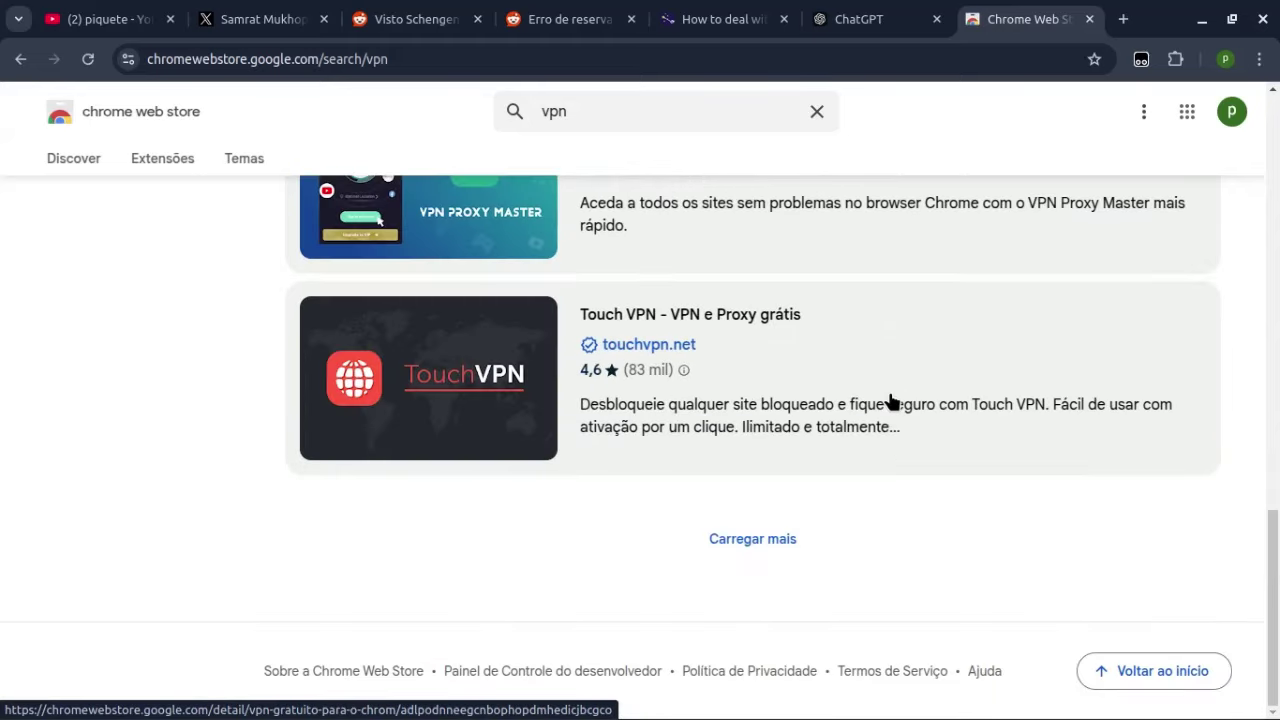
{"action": "left_click", "coordinate": [890, 401]}
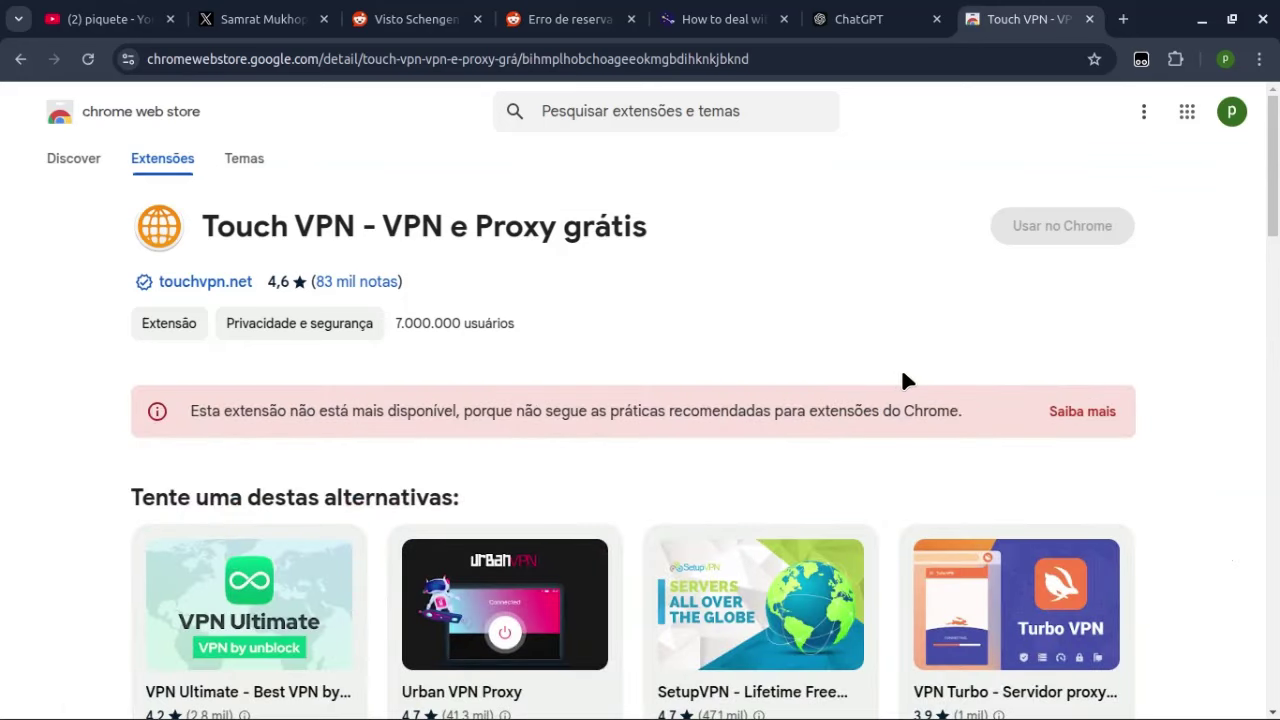
{"action": "left_click_drag", "start_coordinate": [670, 237], "coordinate": [200, 213]}
{"action": "left_click", "coordinate": [578, 394]}
- Open the developer tools on the Touch VPN detail page to inspect its elements
{"action": "right_click", "coordinate": [694, 291]}
{"action": "scroll", "coordinate": [843, 692], "scroll_direction": "down", "scroll_amount": 2}
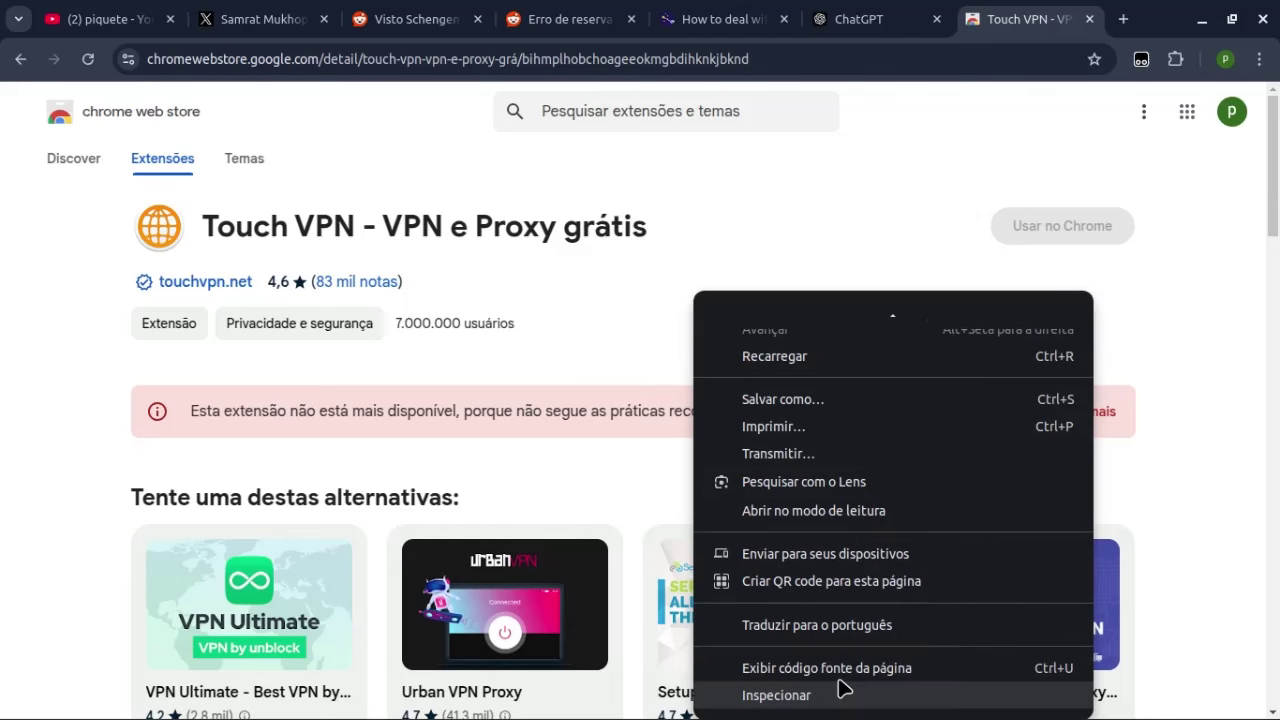
{"action": "key", "text": "Escape"}
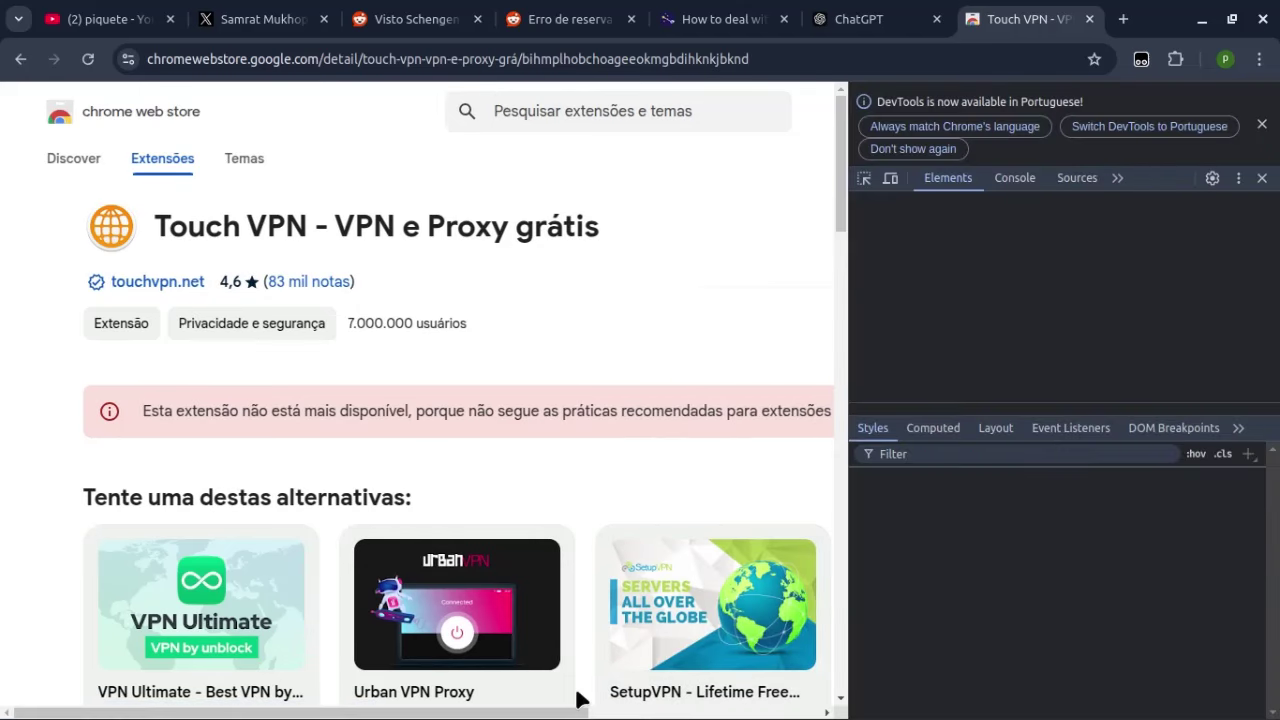
{"action": "scroll", "coordinate": [511, 716], "scroll_direction": "right", "scroll_amount": 5}
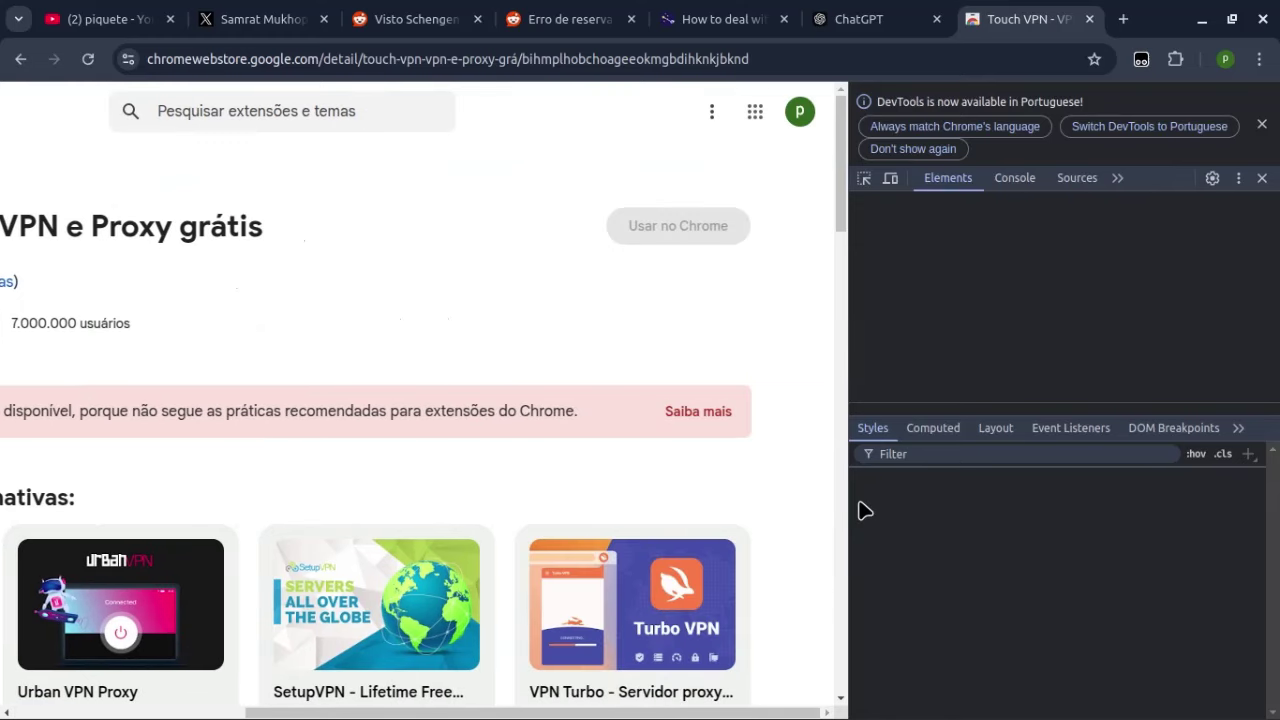
- Inspect the greyed-out "Usar no Chrome" button and select its containing OdjmDb div in the element tree
{"action": "left_click", "coordinate": [864, 177]}
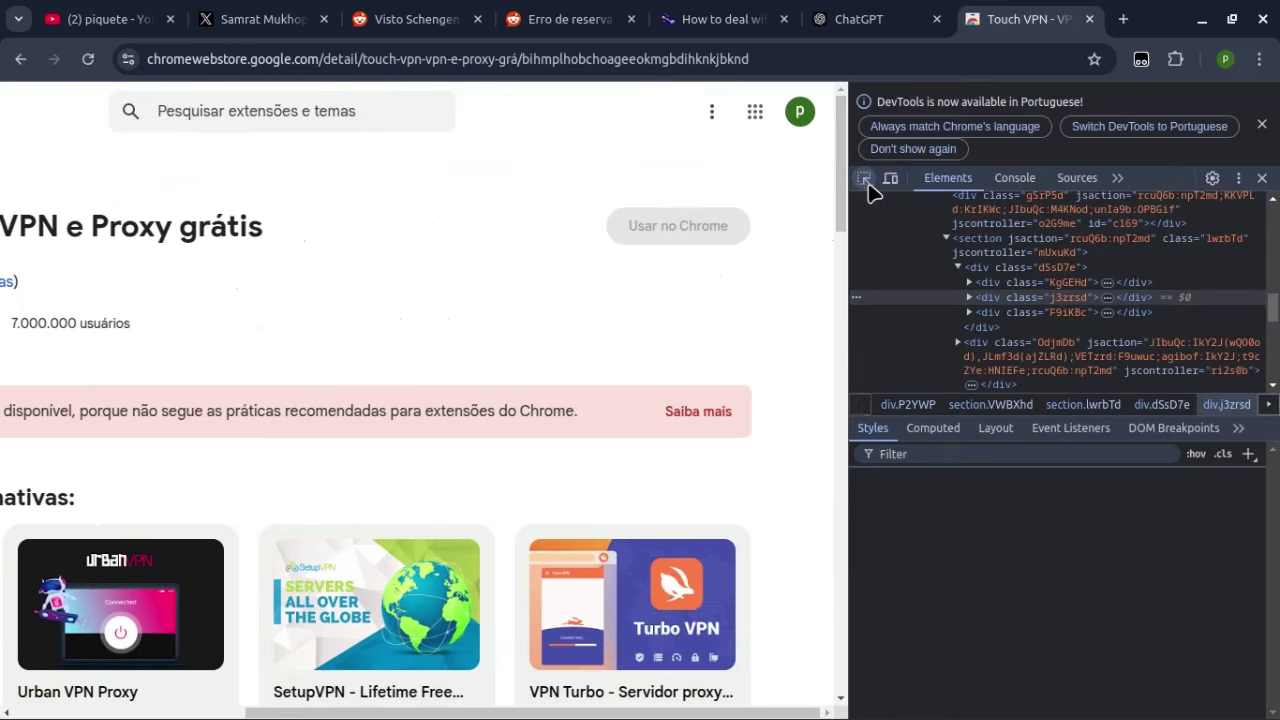
{"action": "left_click", "coordinate": [719, 240]}
{"action": "left_click", "coordinate": [700, 222]}
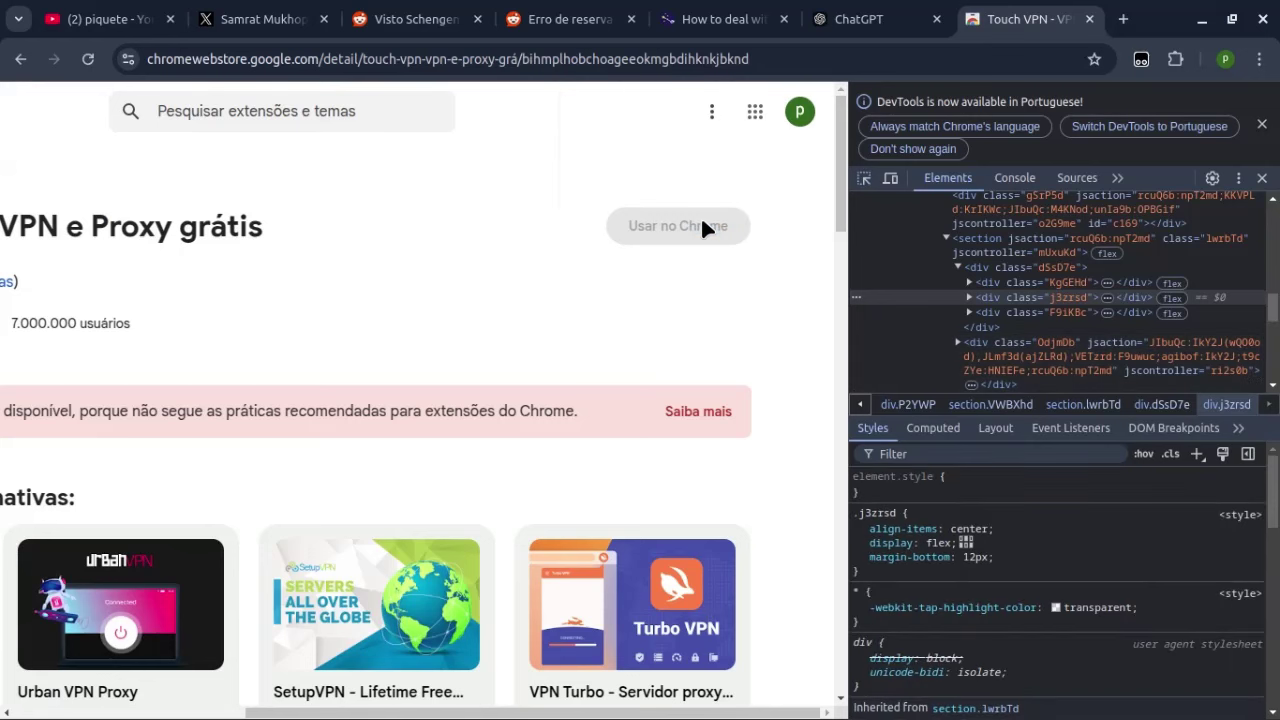
{"action": "scroll", "coordinate": [1030, 280], "scroll_direction": "down", "scroll_amount": 2}
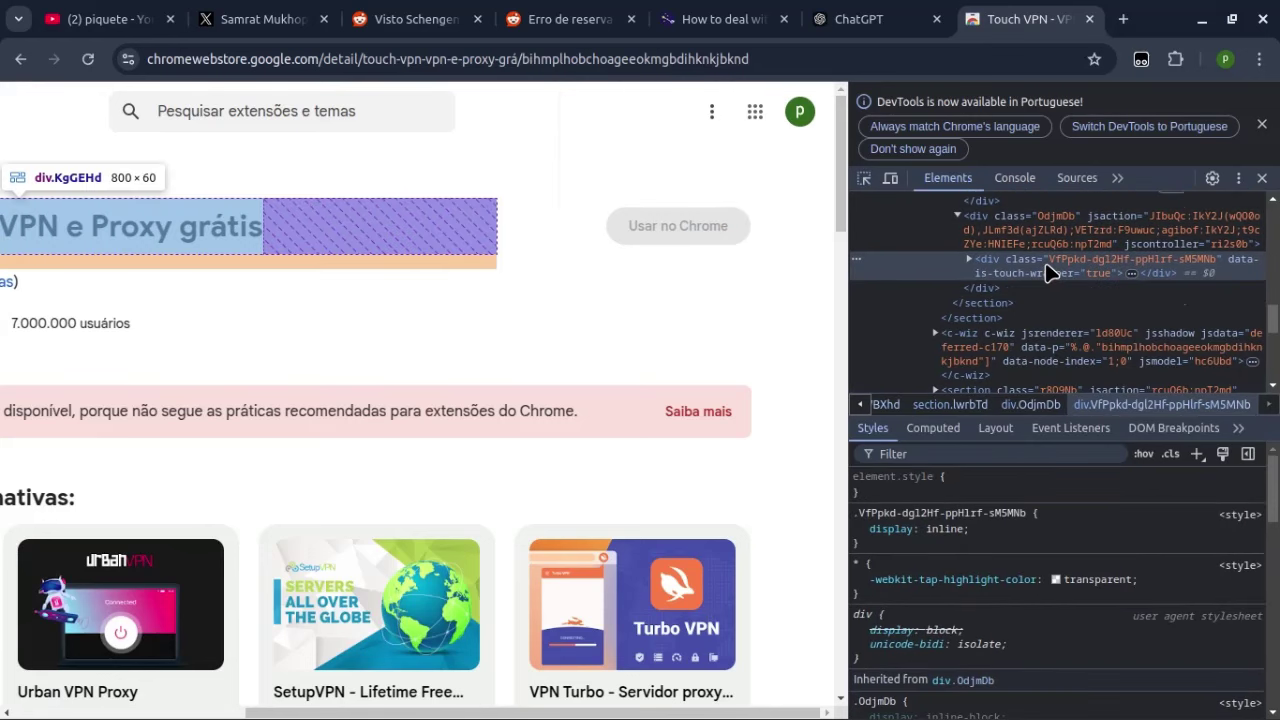
{"action": "left_click", "coordinate": [972, 250]}
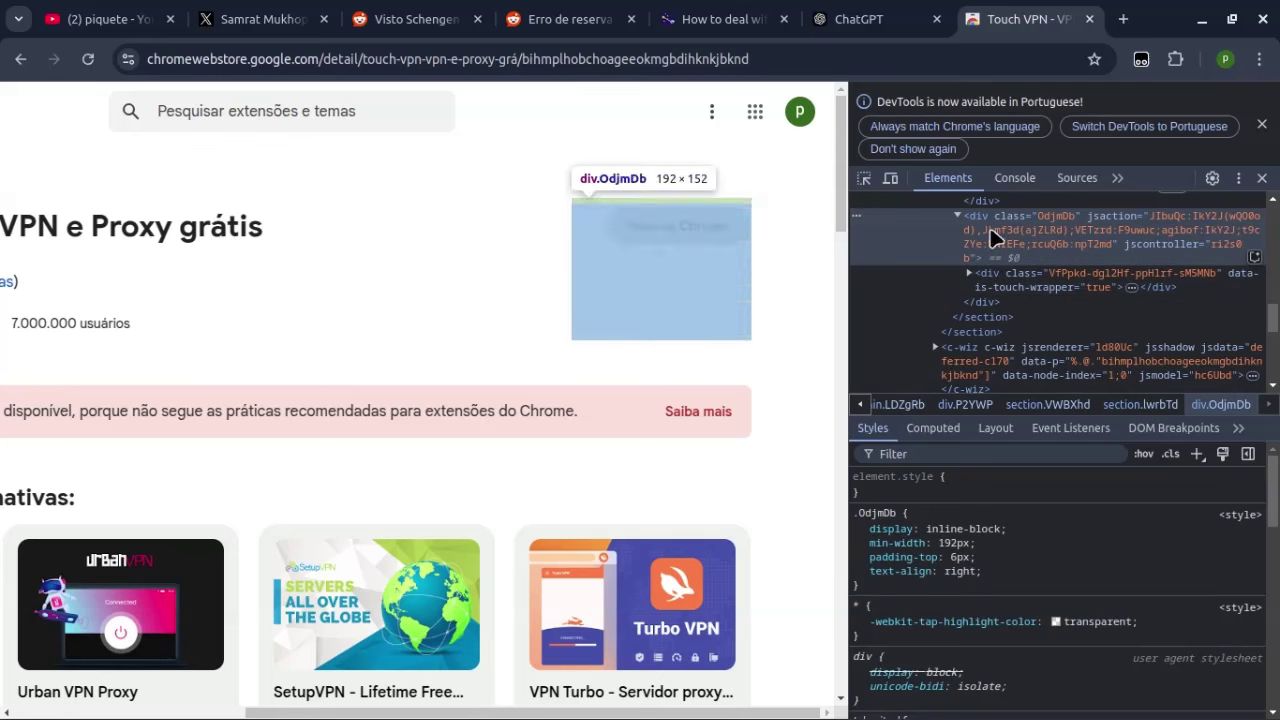
- Find the "Usar no Chrome" button element inside its wrapper div and delete its disabled attribute
{"action": "left_click", "coordinate": [864, 178]}
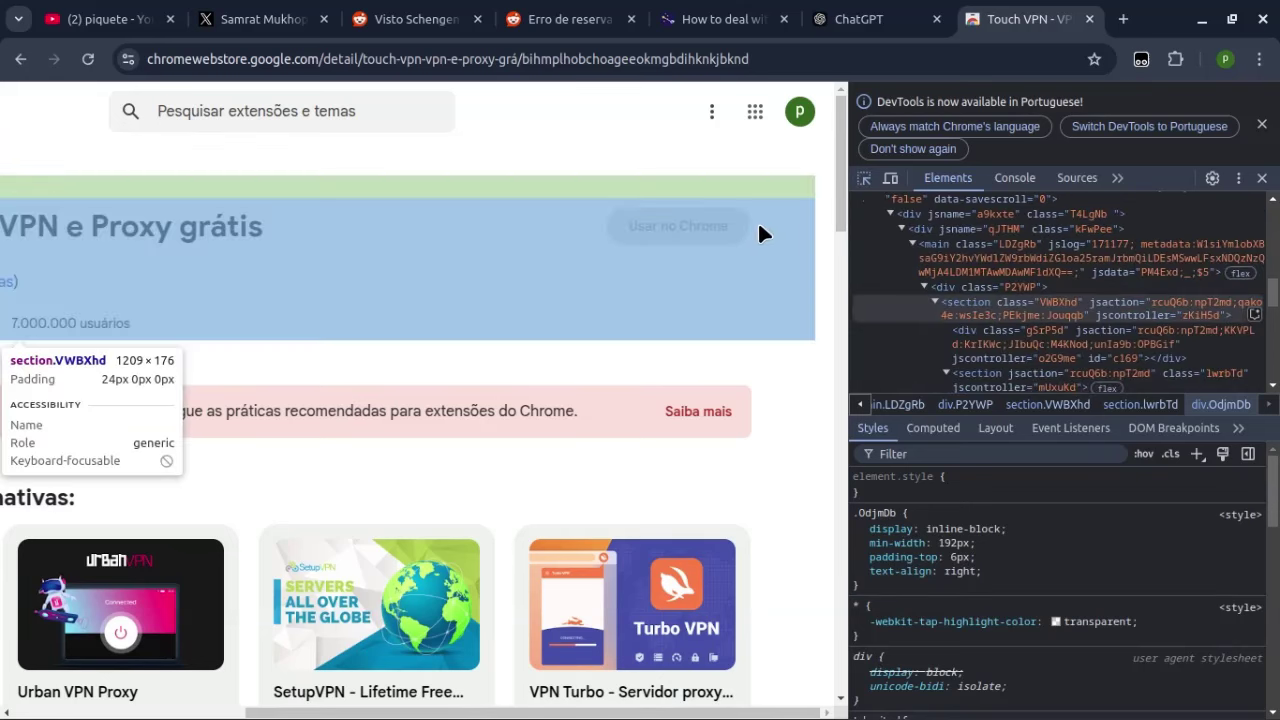
{"action": "left_click", "coordinate": [728, 234]}
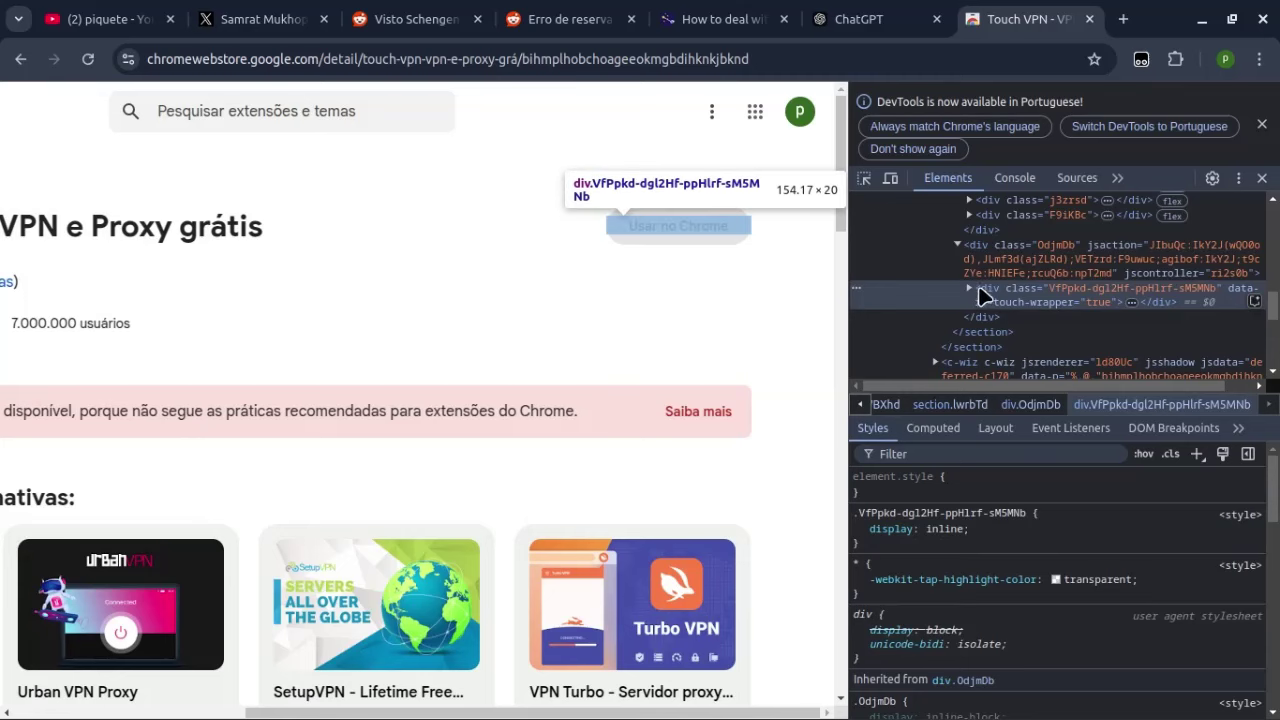
{"action": "scroll", "coordinate": [990, 280], "scroll_direction": "down", "scroll_amount": 2}
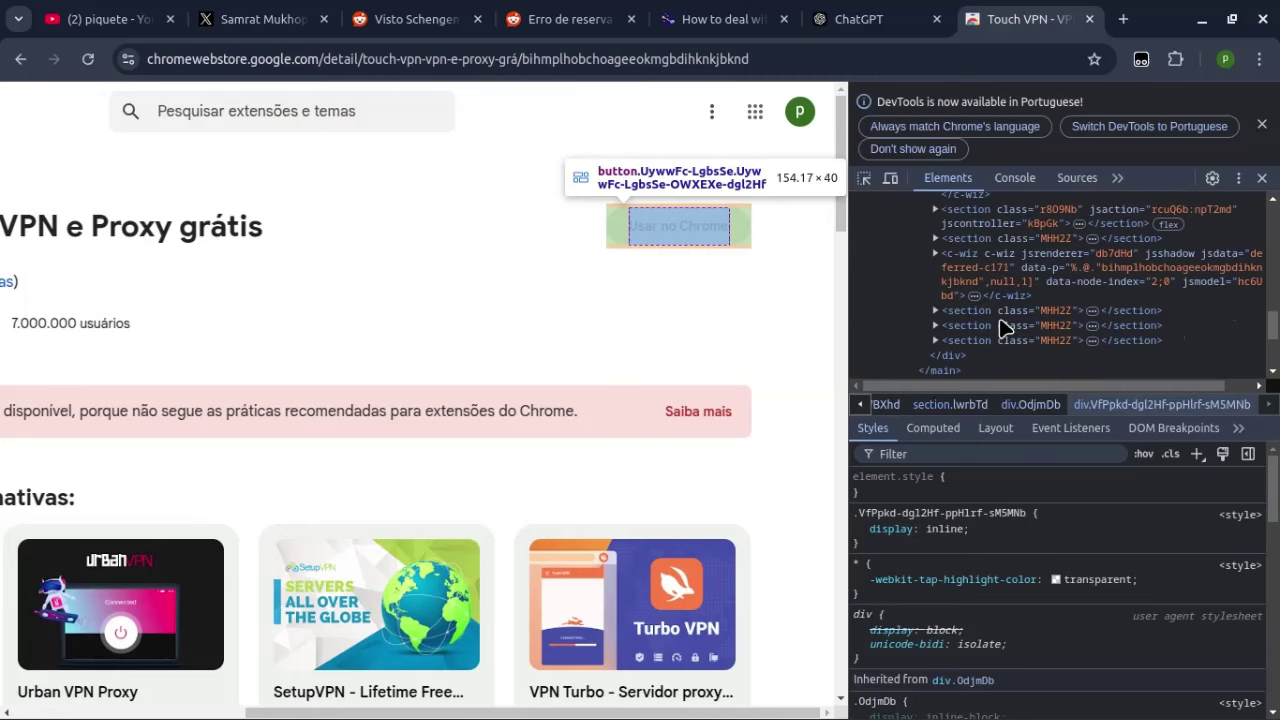
{"action": "scroll", "coordinate": [1010, 250], "scroll_direction": "up", "scroll_amount": 1}
{"action": "left_click", "coordinate": [1030, 272]}
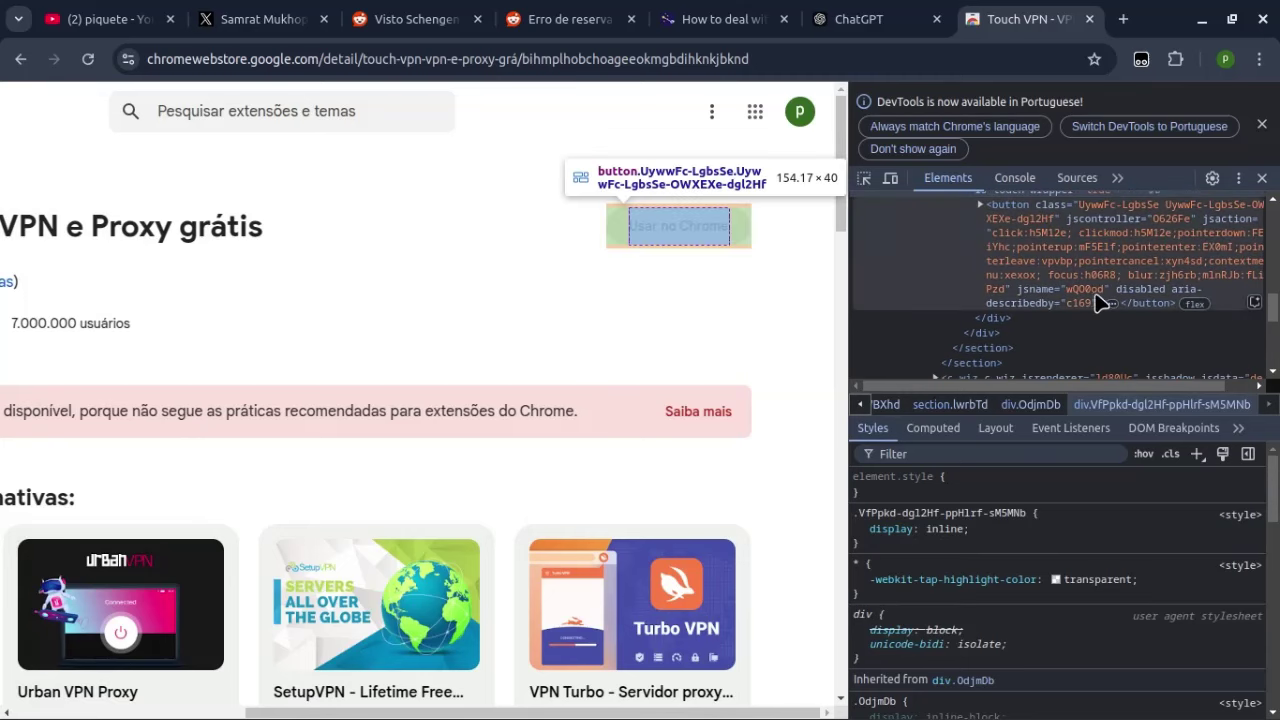
{"action": "double_click", "coordinate": [1148, 289]}
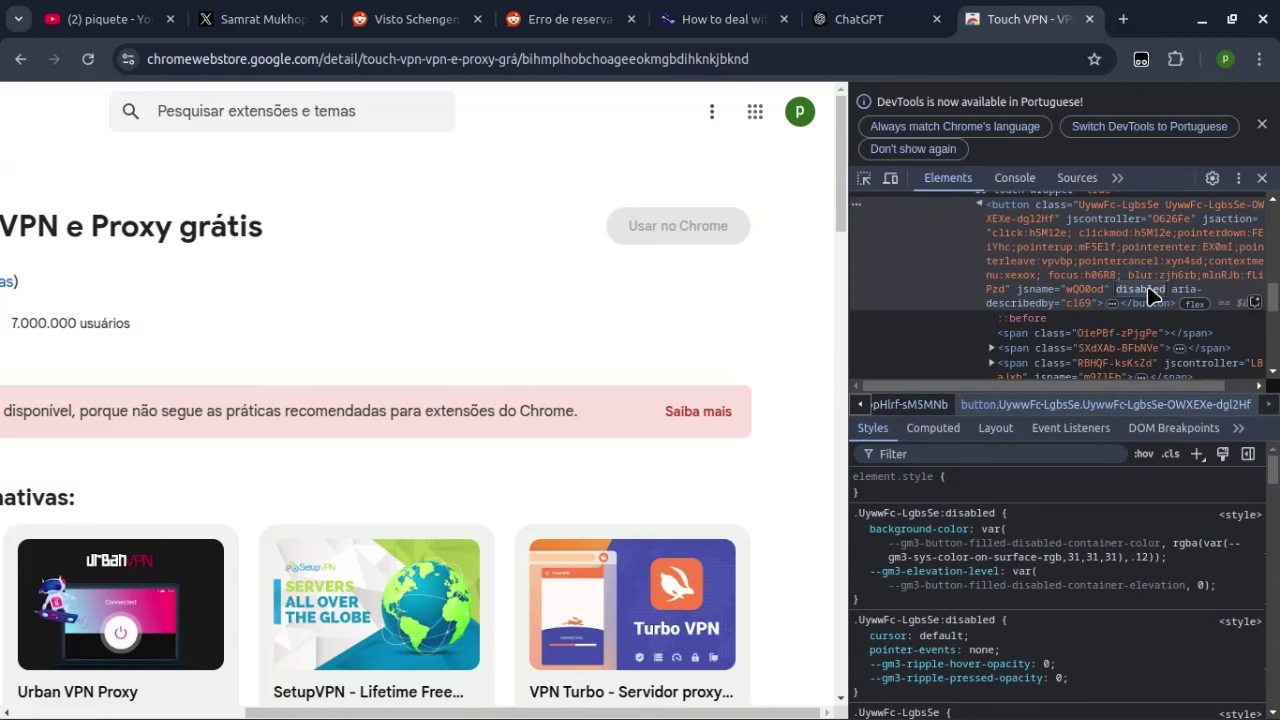
{"action": "key", "text": "Delete"}
{"action": "key", "text": "Return"}
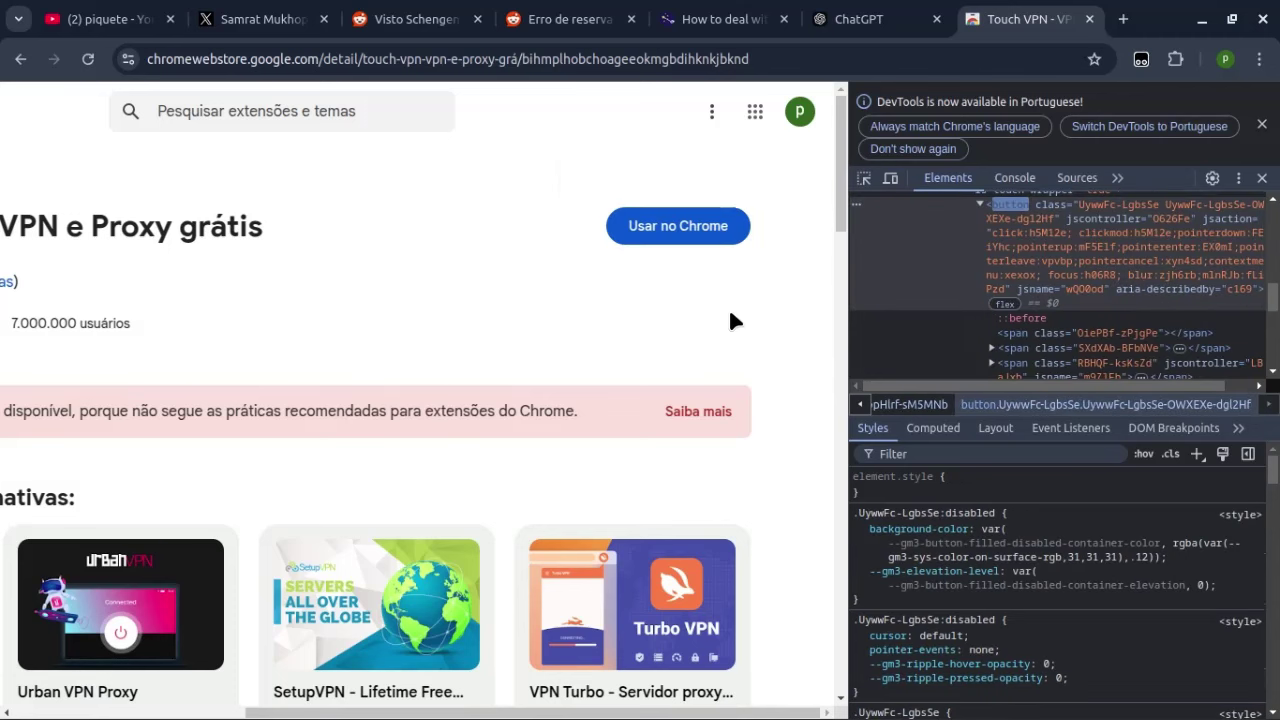
- Add the Touch VPN extension to Chrome, accepting its permissions, and close the developer tools
{"action": "left_click", "coordinate": [707, 224]}
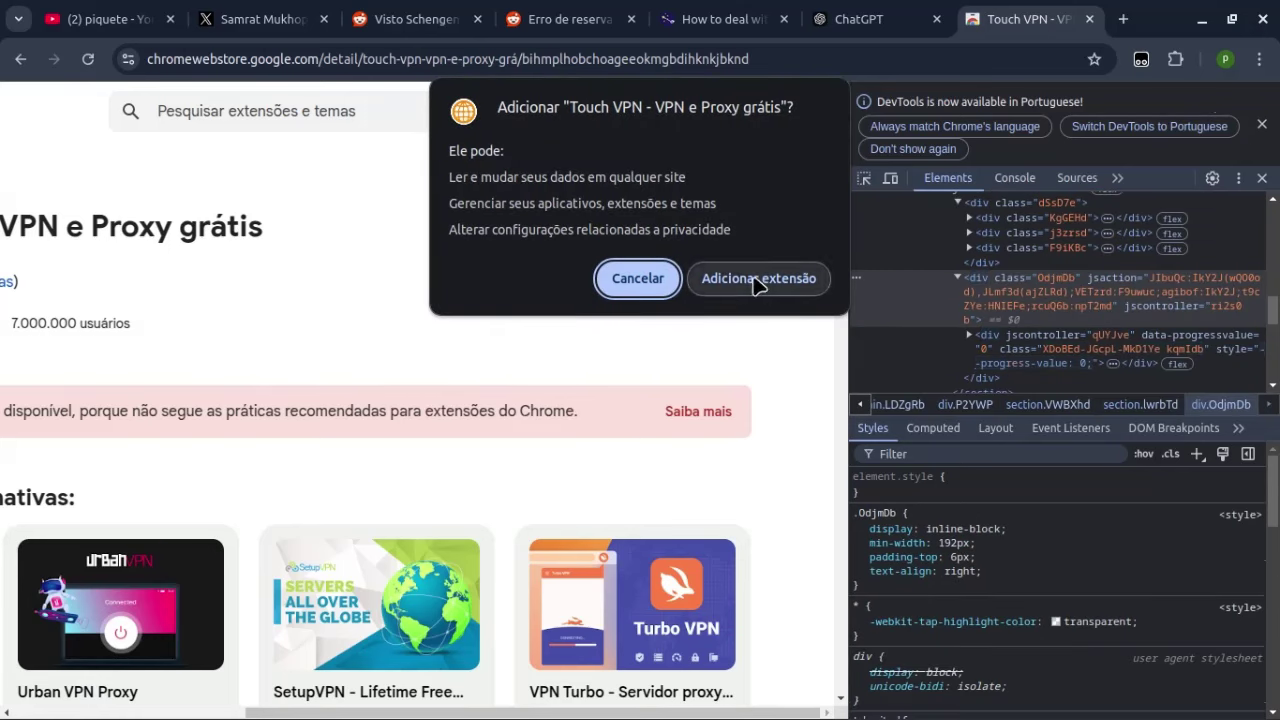
{"action": "left_click", "coordinate": [758, 279]}
{"action": "left_click", "coordinate": [1262, 124]}
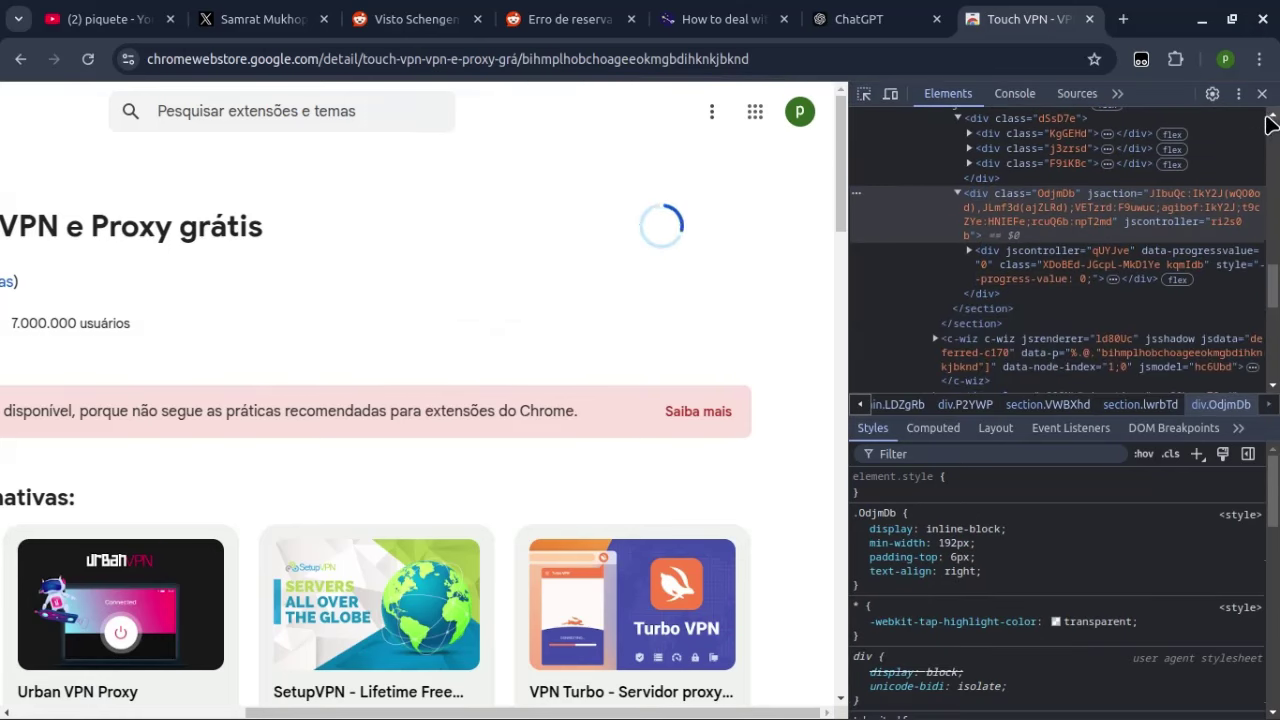
{"action": "left_click", "coordinate": [1261, 94]}
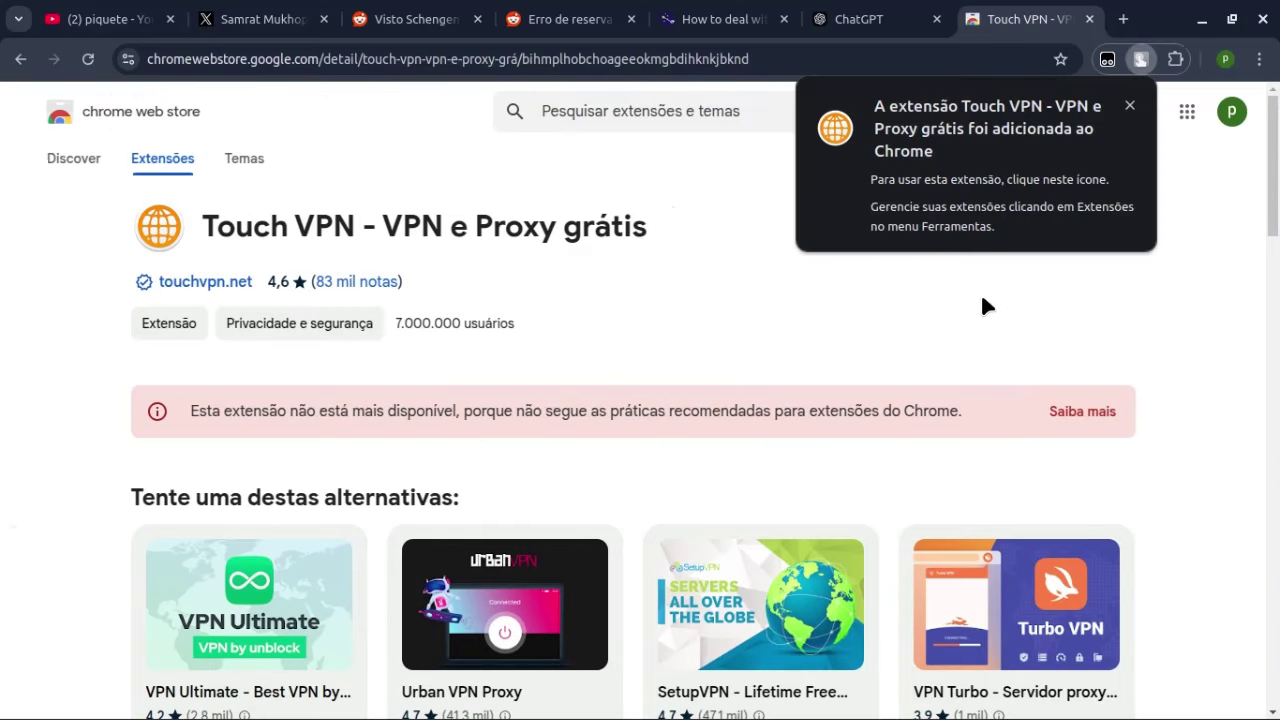
- Close the touchvpn.net page and pin the Touch VPN extension to the browser toolbar
{"action": "left_click", "coordinate": [983, 305]}
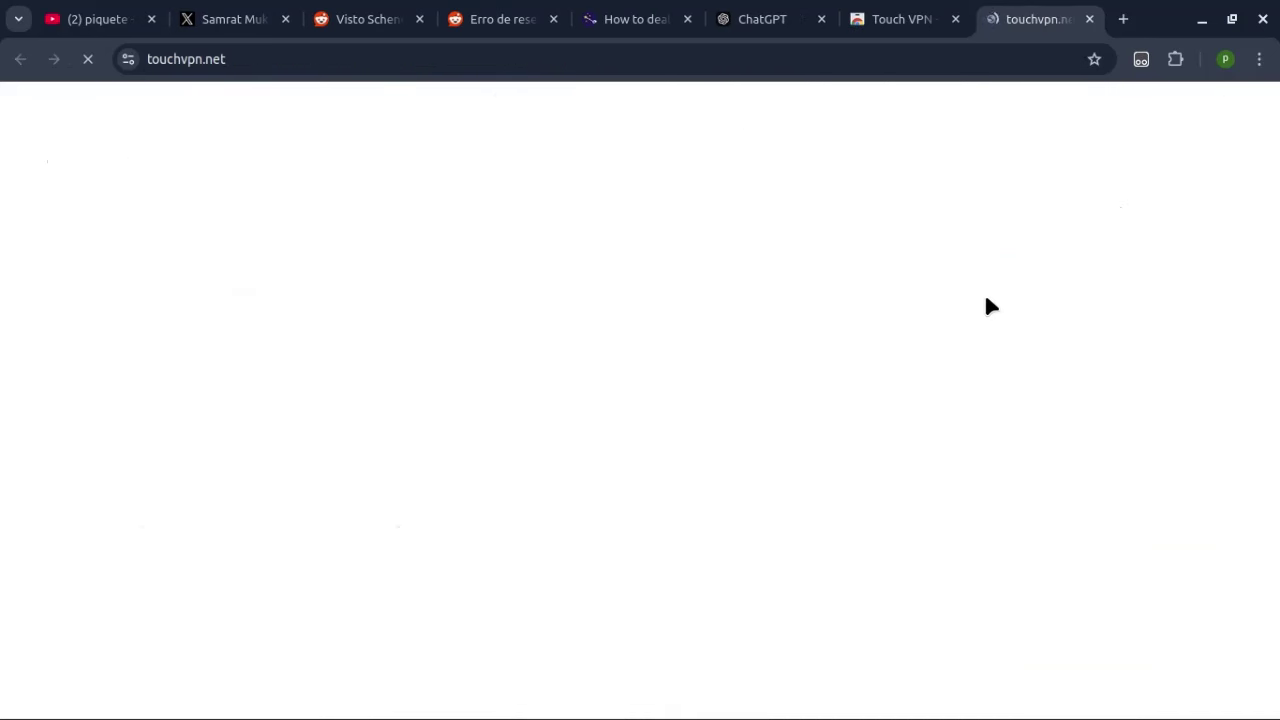
{"action": "left_click", "coordinate": [1089, 20]}
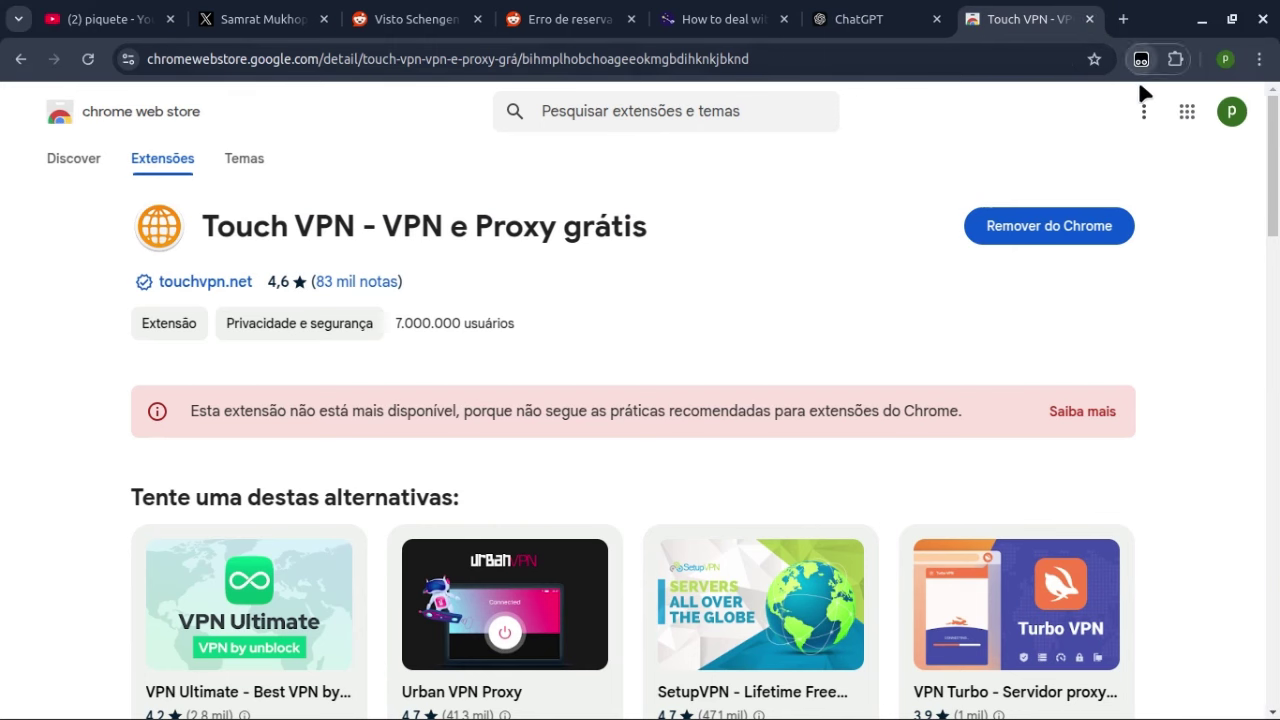
{"action": "left_click", "coordinate": [1172, 62]}
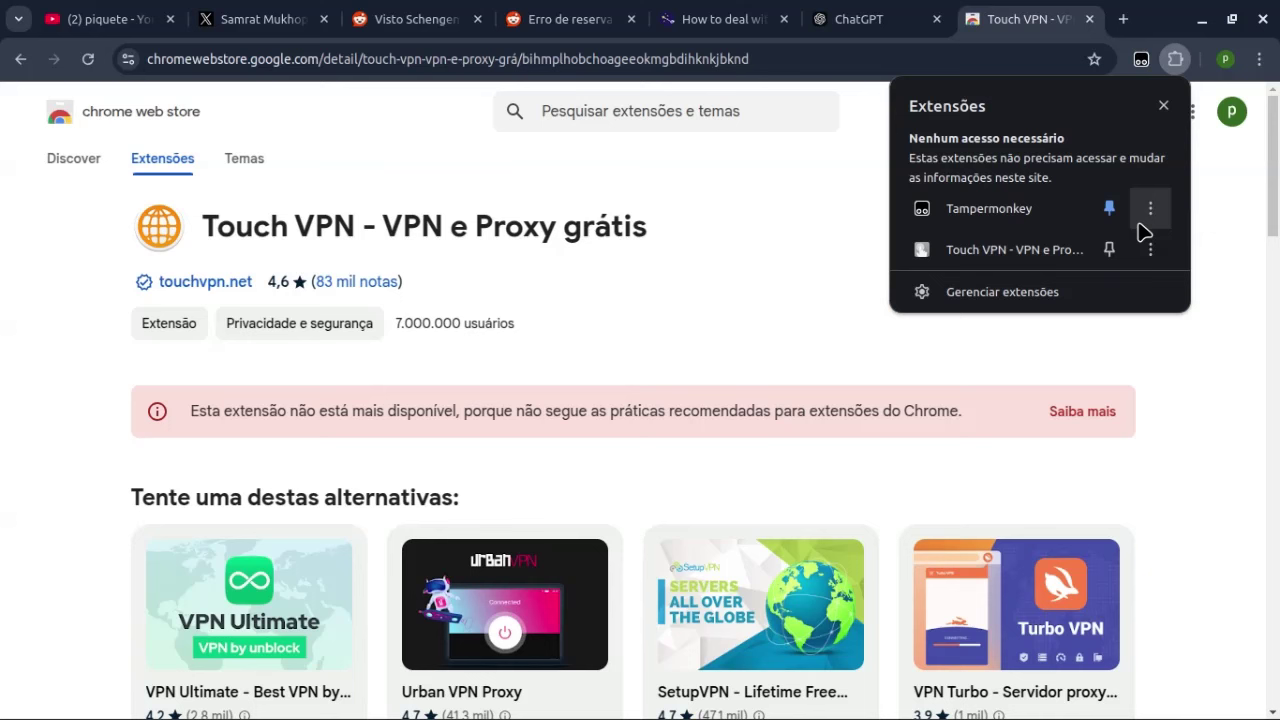
{"action": "left_click", "coordinate": [1113, 250]}
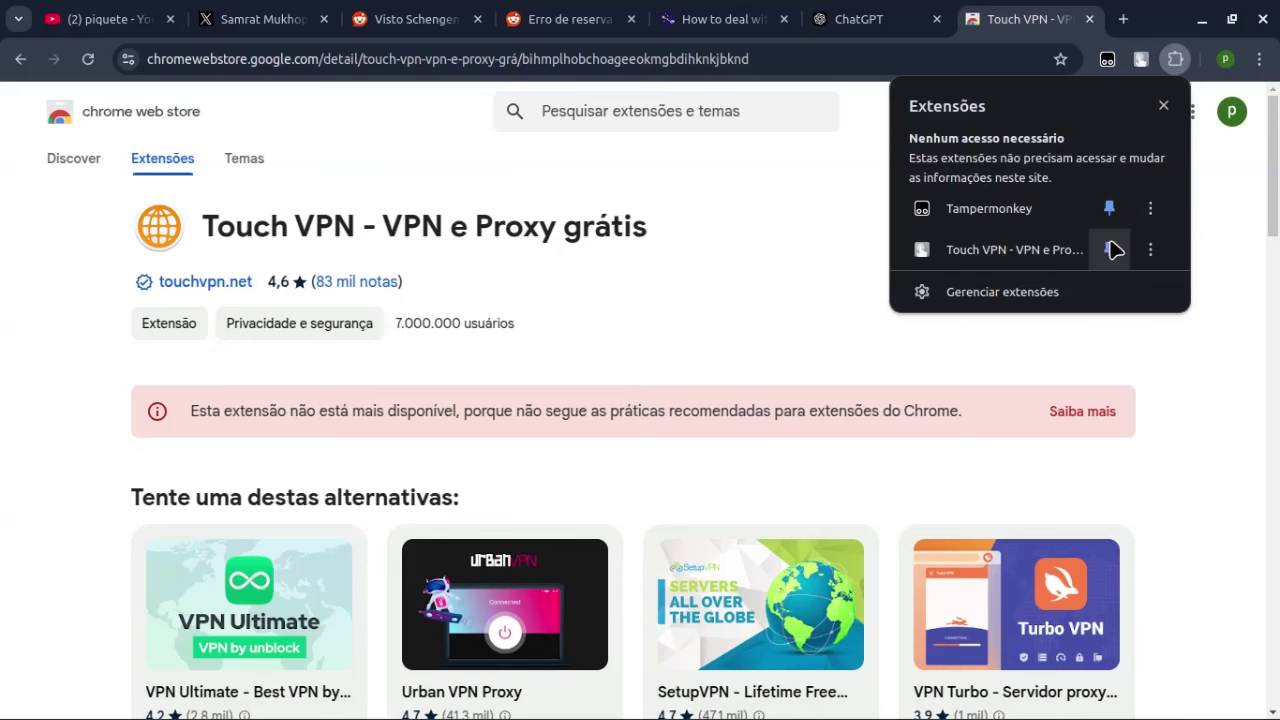
{"action": "left_click", "coordinate": [1170, 330]}
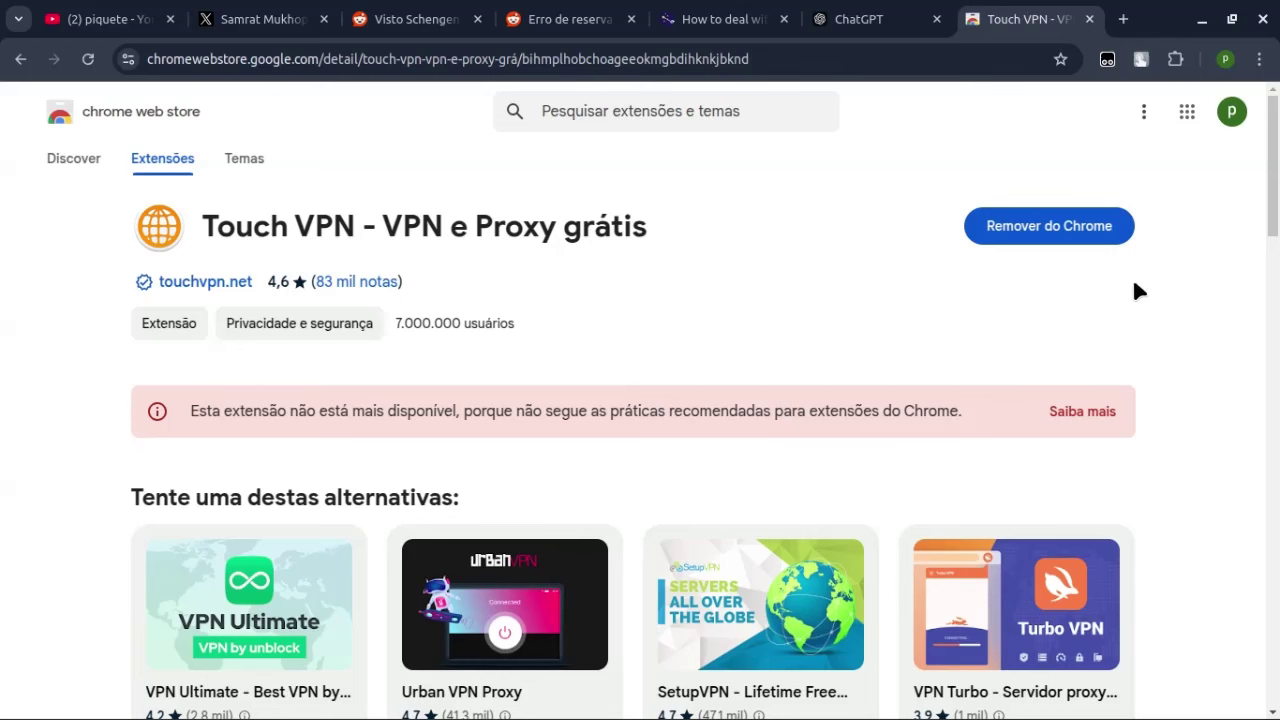
- Open the Touch VPN extension and view its list of server locations, leaving Best Choice selected
{"action": "left_click", "coordinate": [1138, 64]}
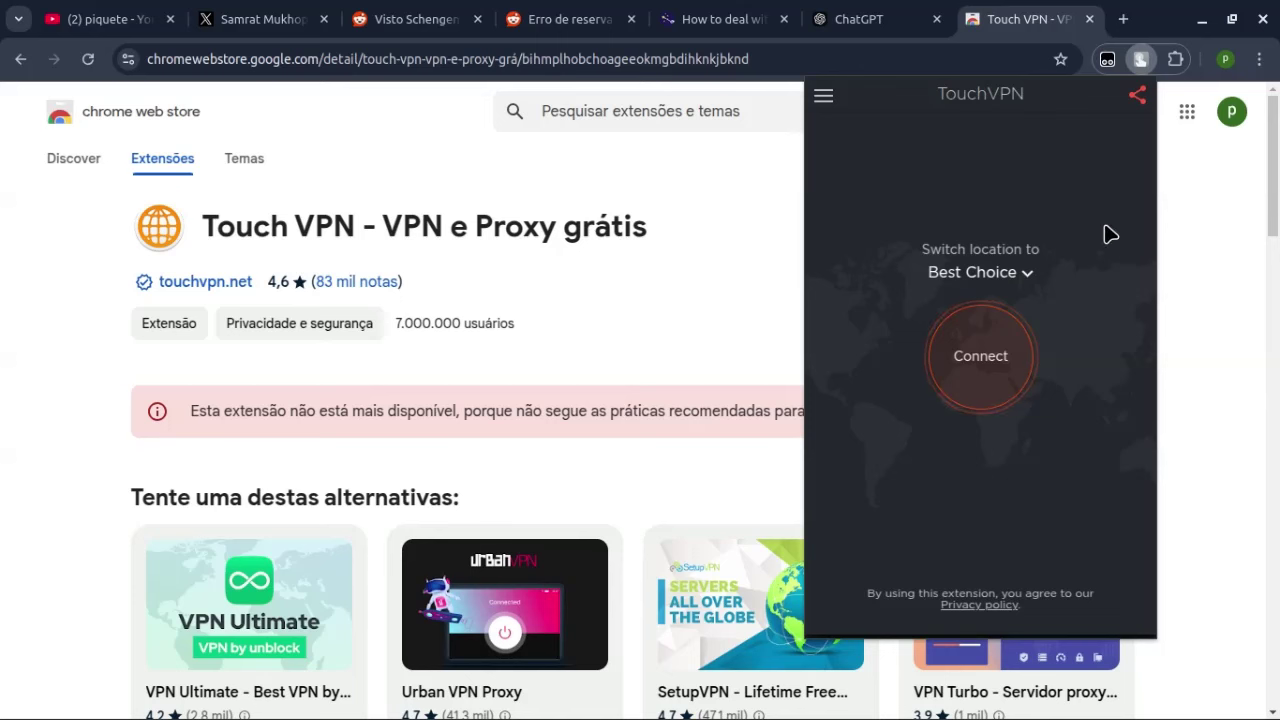
{"action": "left_click", "coordinate": [1019, 289]}
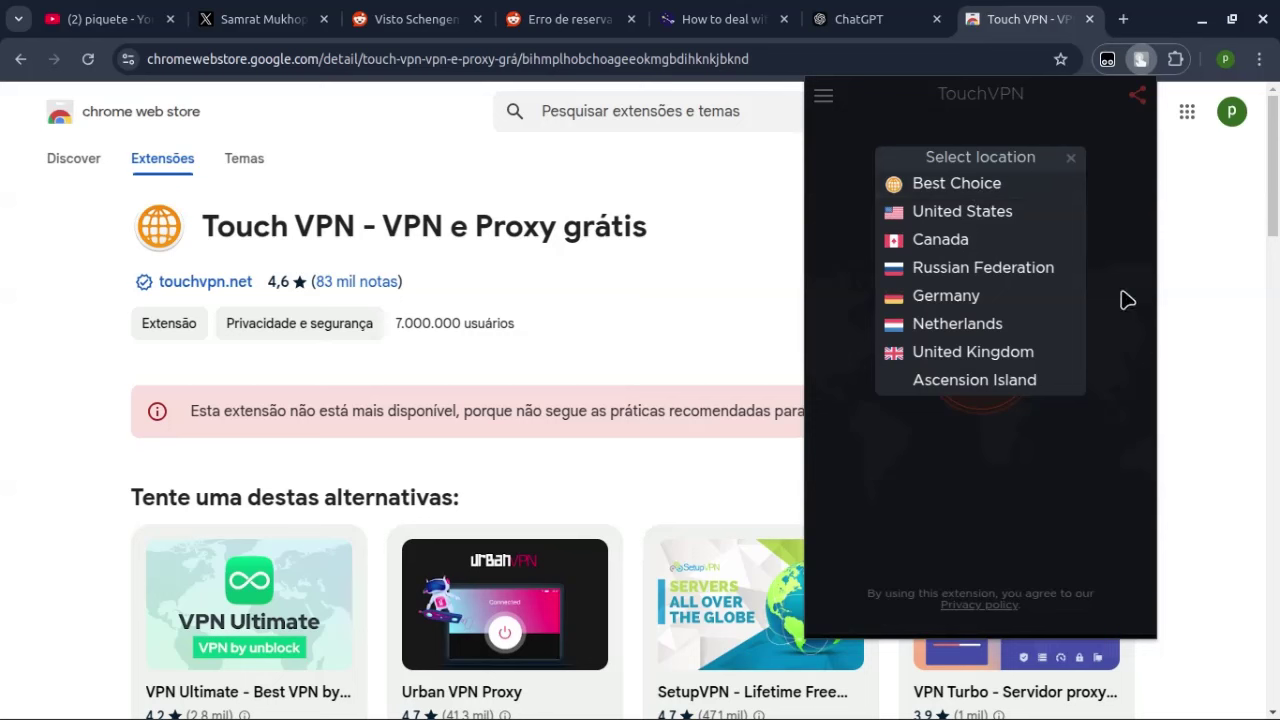
{"action": "left_click", "coordinate": [843, 207]}
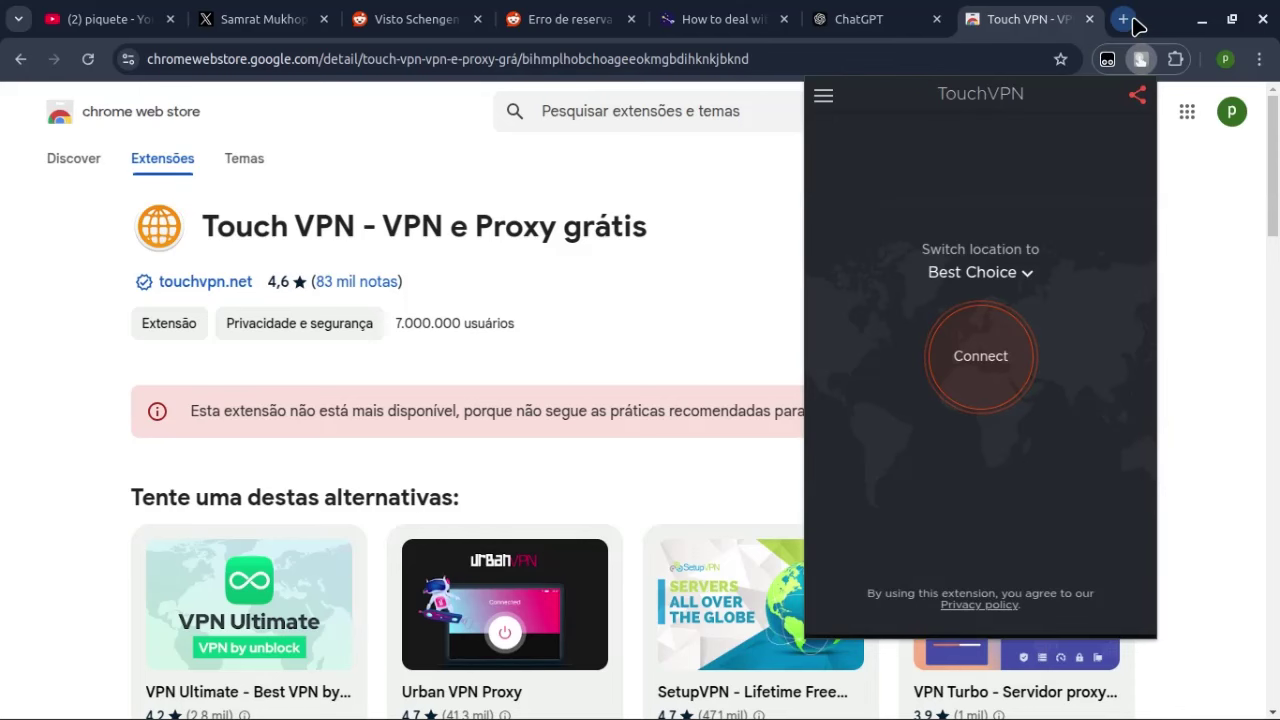
- Open a new tab, return to the Touch VPN store page, and connect the extension with Germany as its location
{"action": "left_click", "coordinate": [1133, 18]}
{"action": "left_click", "coordinate": [1133, 18]}
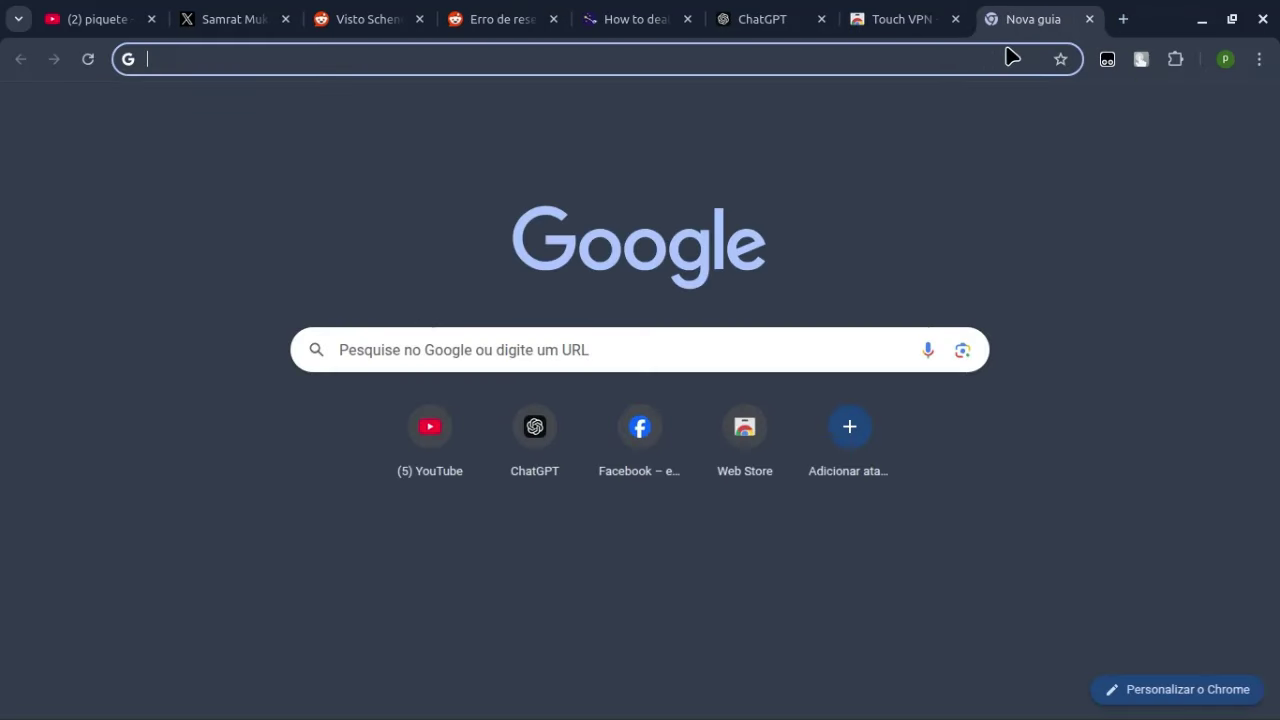
{"action": "left_click", "coordinate": [893, 22]}
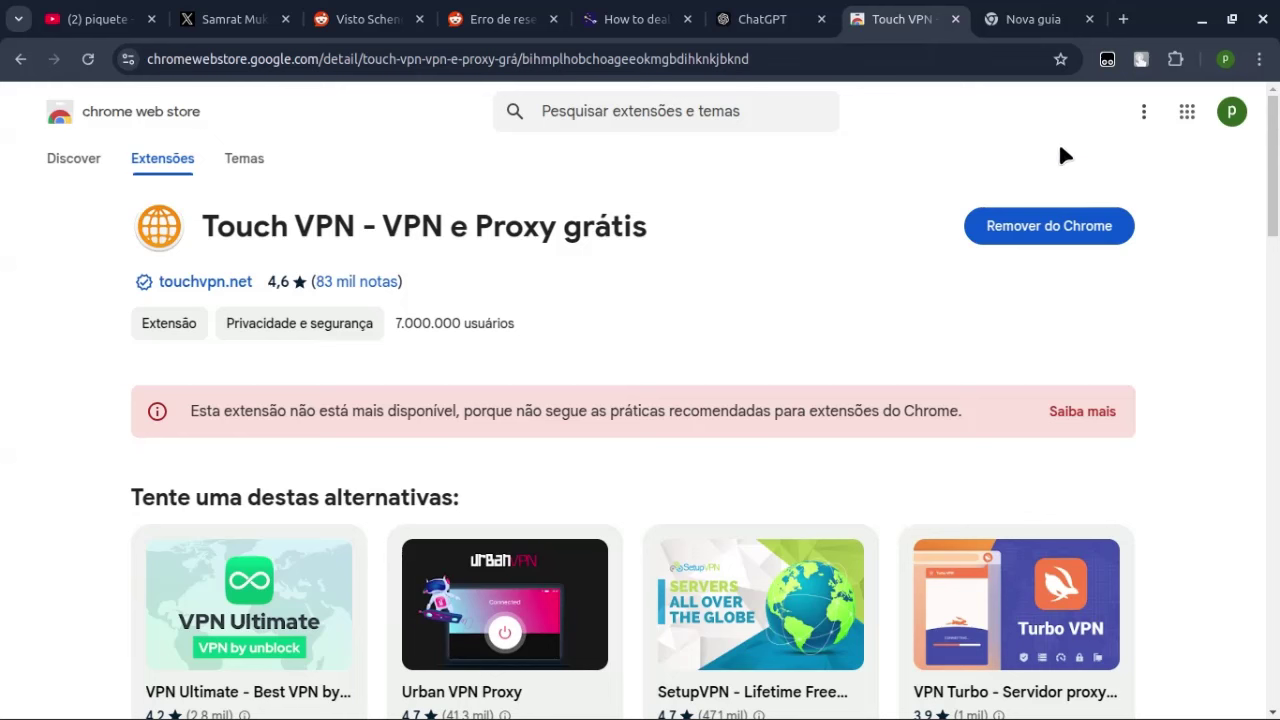
{"action": "left_click", "coordinate": [1140, 59]}
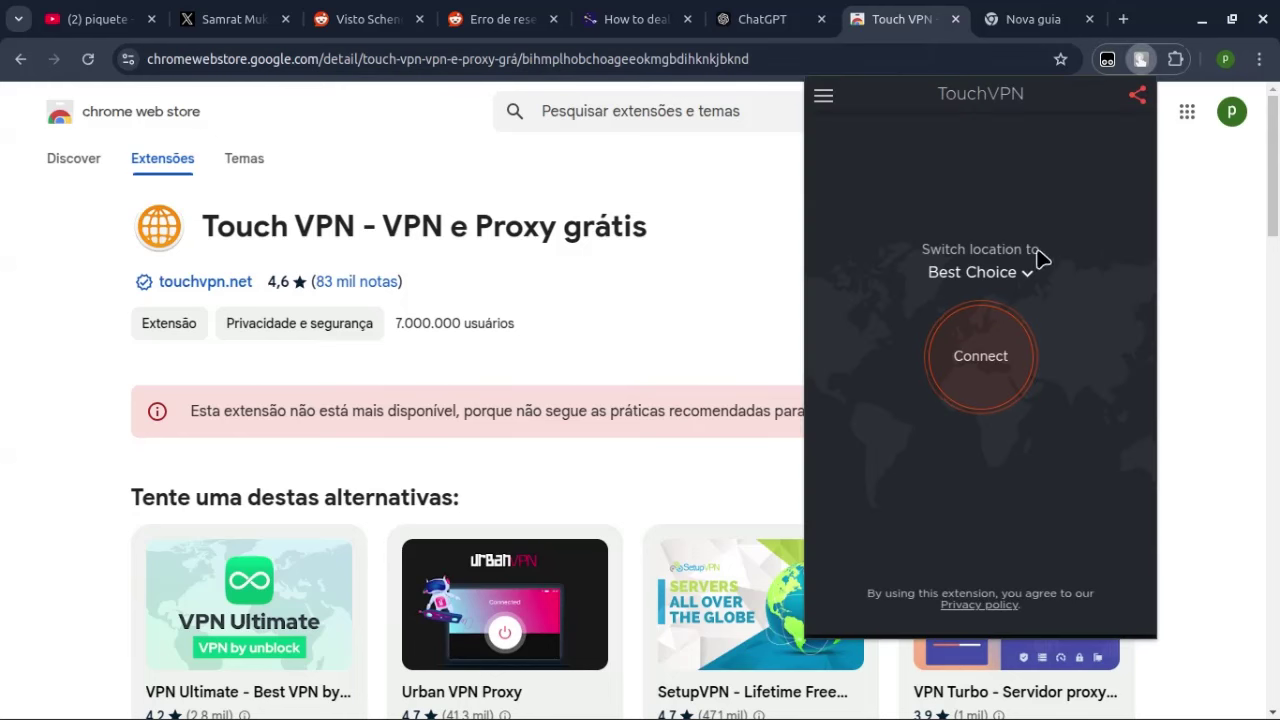
{"action": "left_click", "coordinate": [1006, 278]}
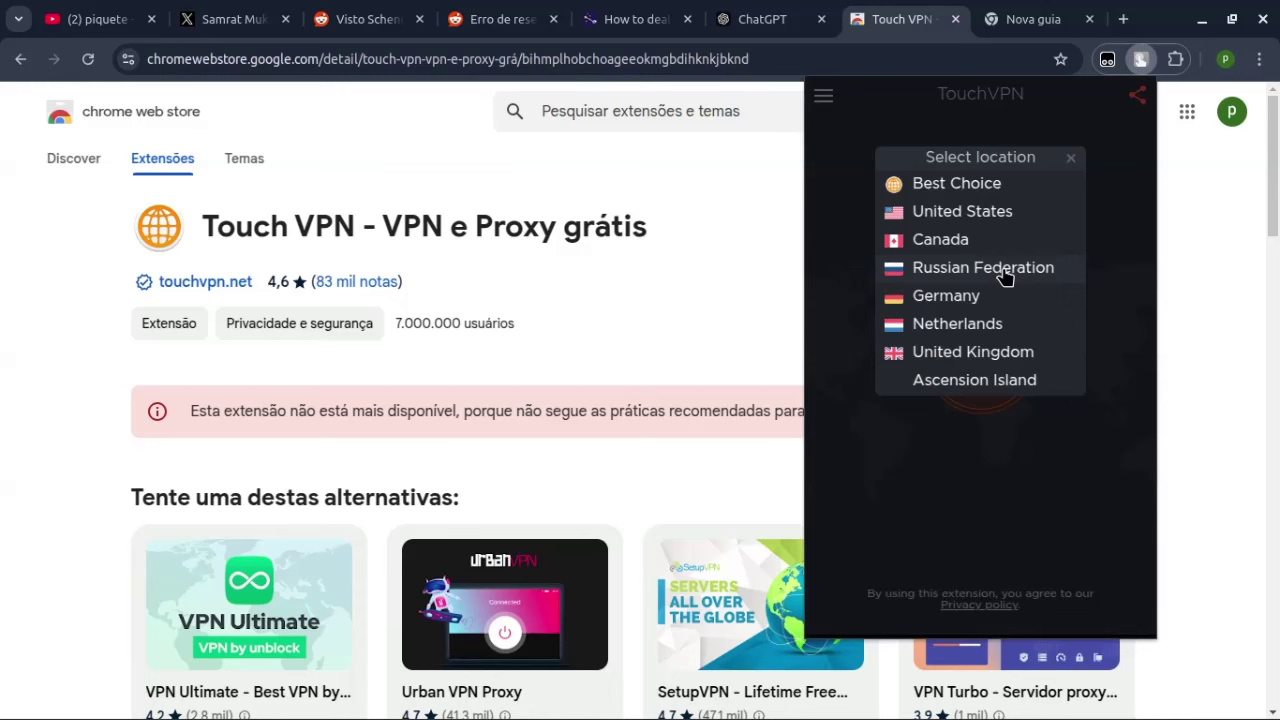
{"action": "left_click", "coordinate": [983, 305]}
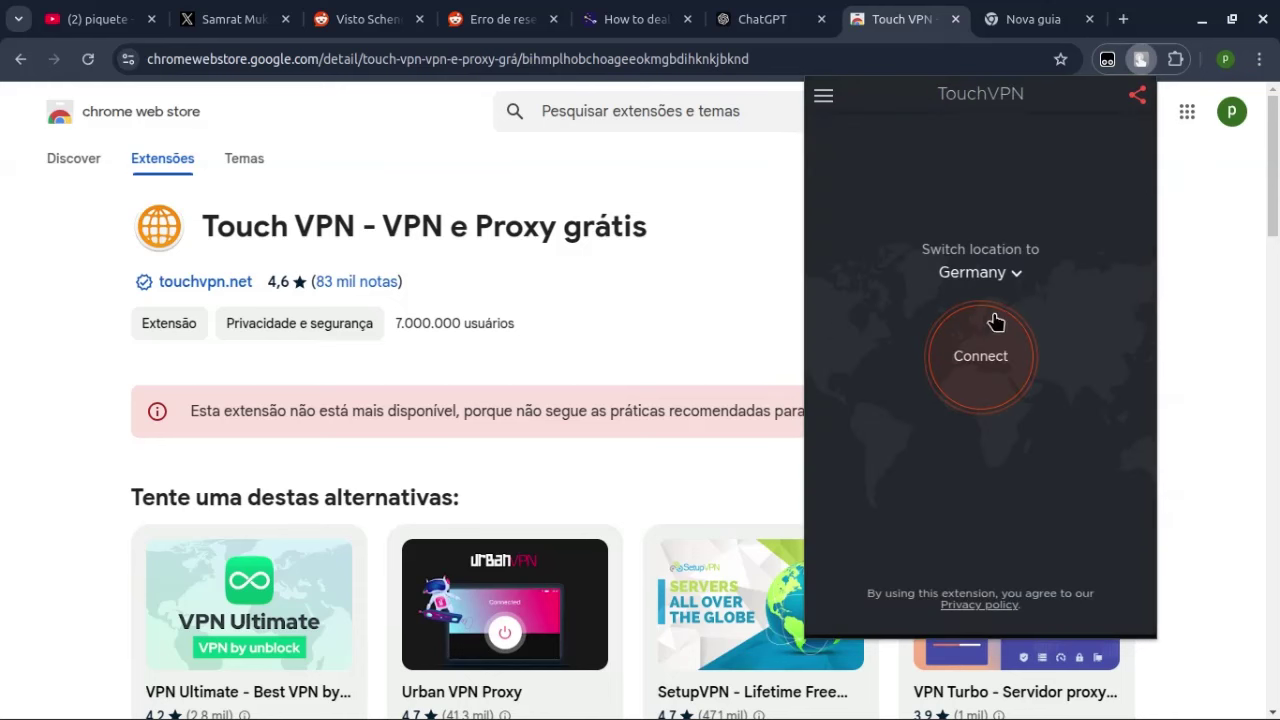
{"action": "left_click", "coordinate": [996, 321]}
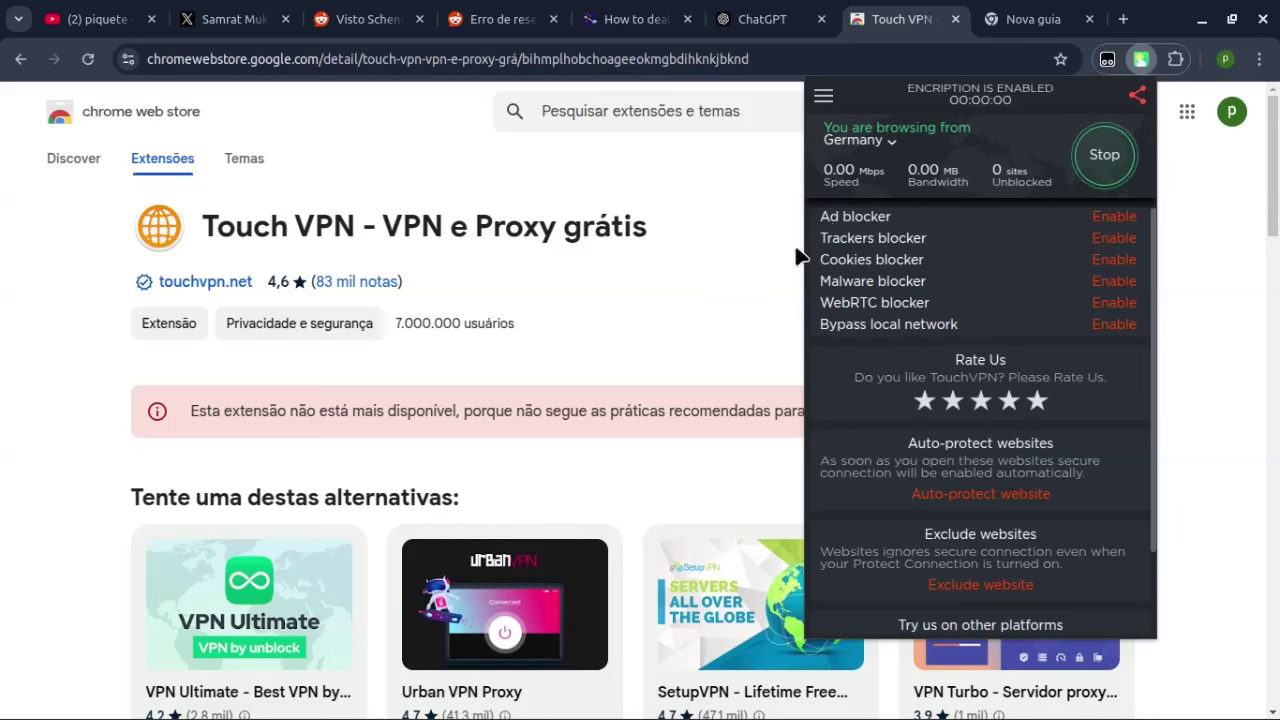
- Review the connected Touch VPN's protection options and location list, keep Germany selected, and close the extension popup
{"action": "scroll", "coordinate": [1086, 249], "scroll_direction": "down", "scroll_amount": 1}
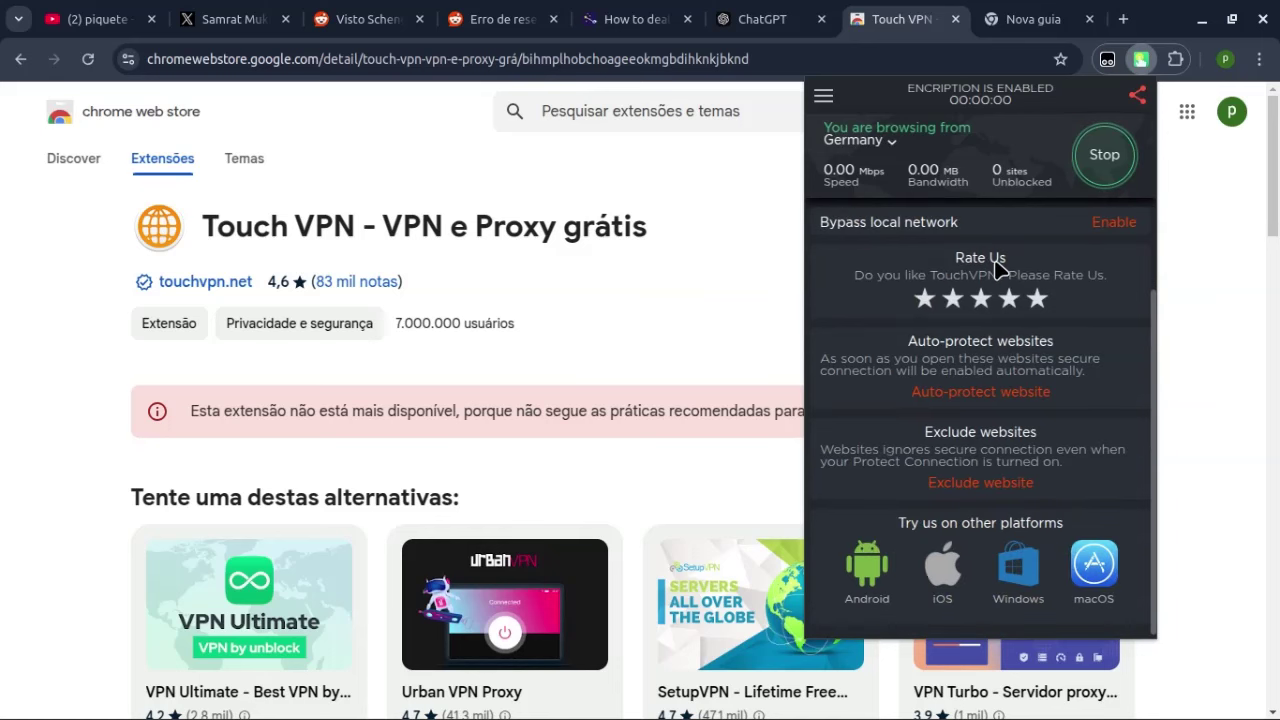
{"action": "scroll", "coordinate": [994, 263], "scroll_direction": "up", "scroll_amount": 1}
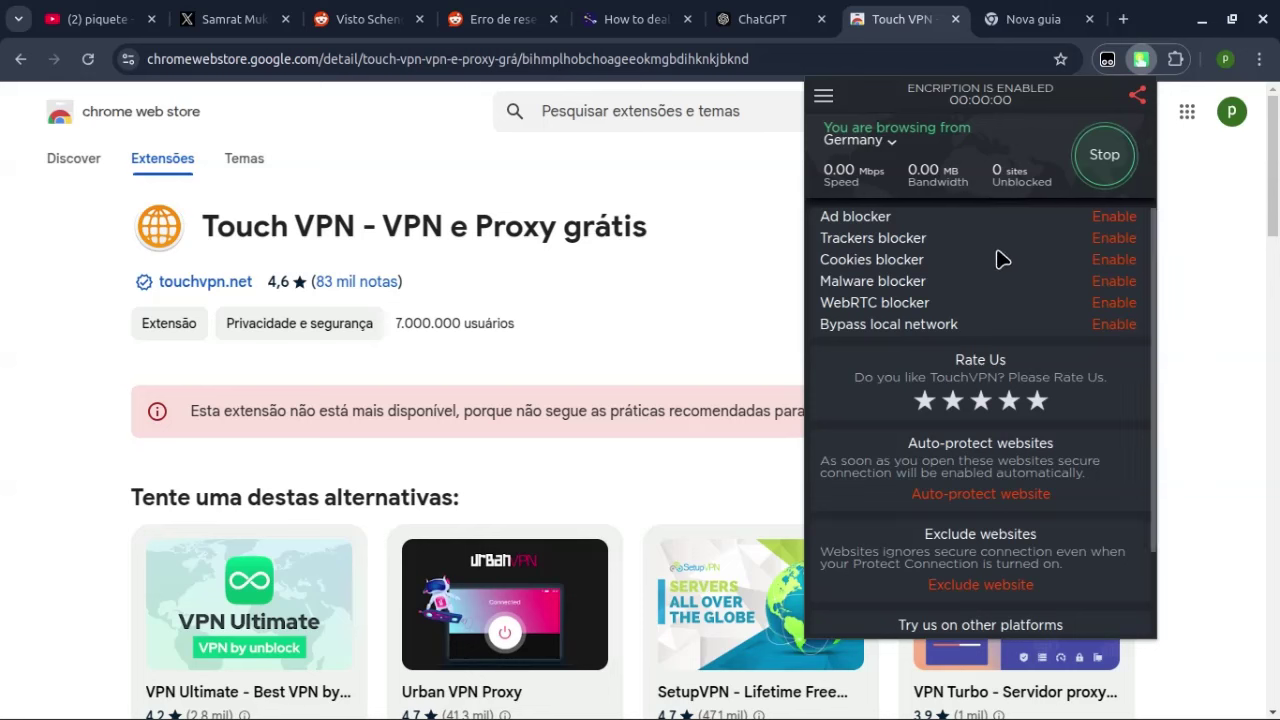
{"action": "left_click", "coordinate": [896, 147]}
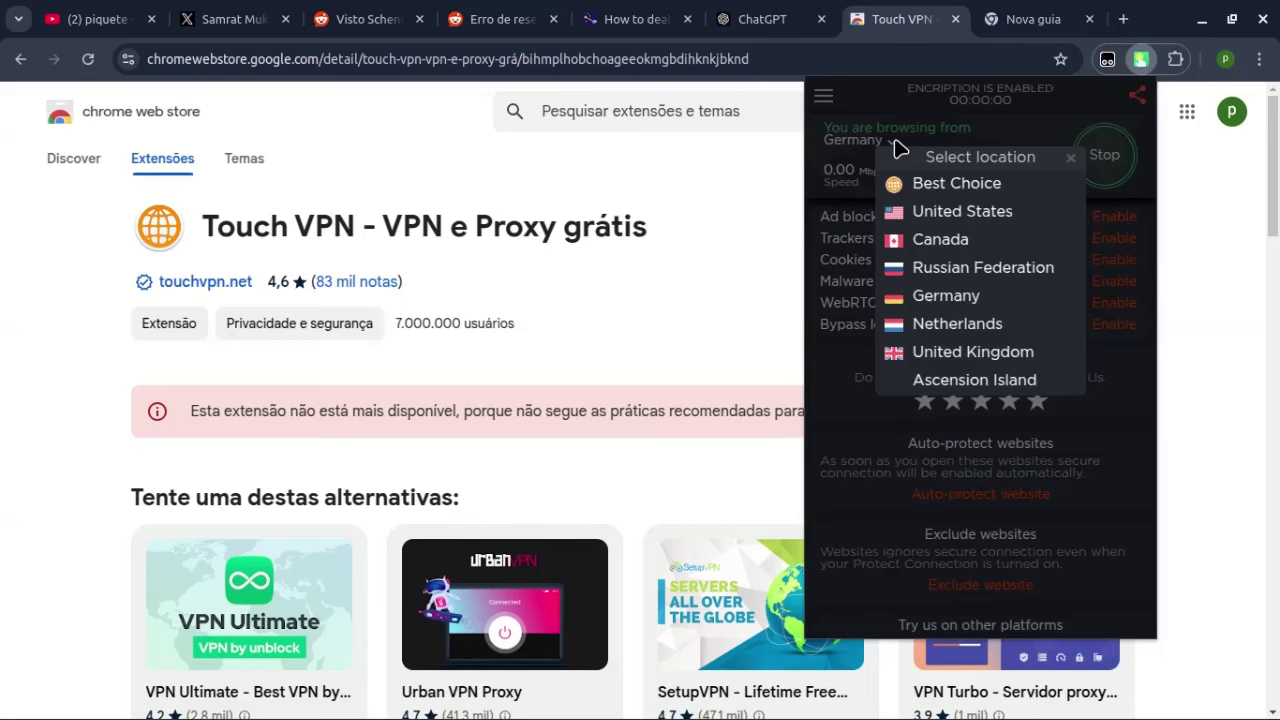
{"action": "left_click", "coordinate": [962, 143]}
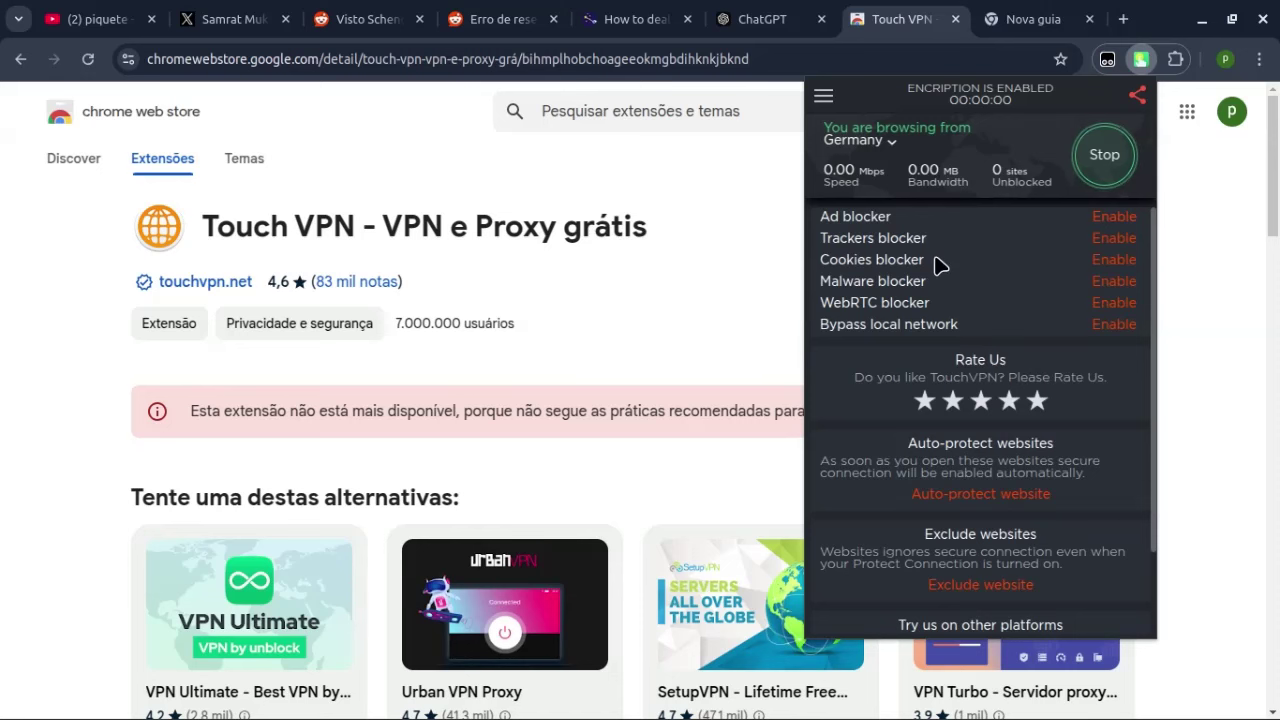
{"action": "left_click", "coordinate": [696, 268]}
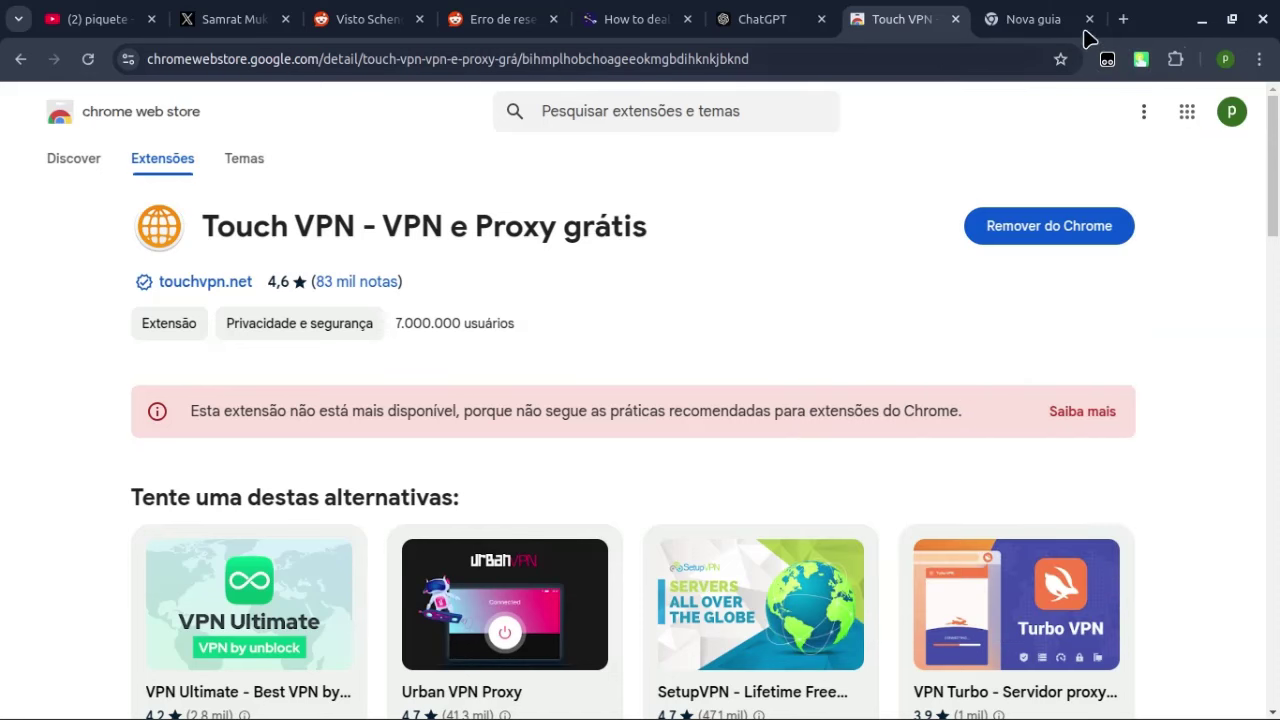
- Detach the ChatGPT tab into a half-screen window beside the bb.png image, minimizing the store window that covers it
{"action": "left_click_drag", "start_coordinate": [772, 19], "coordinate": [709, 80]}
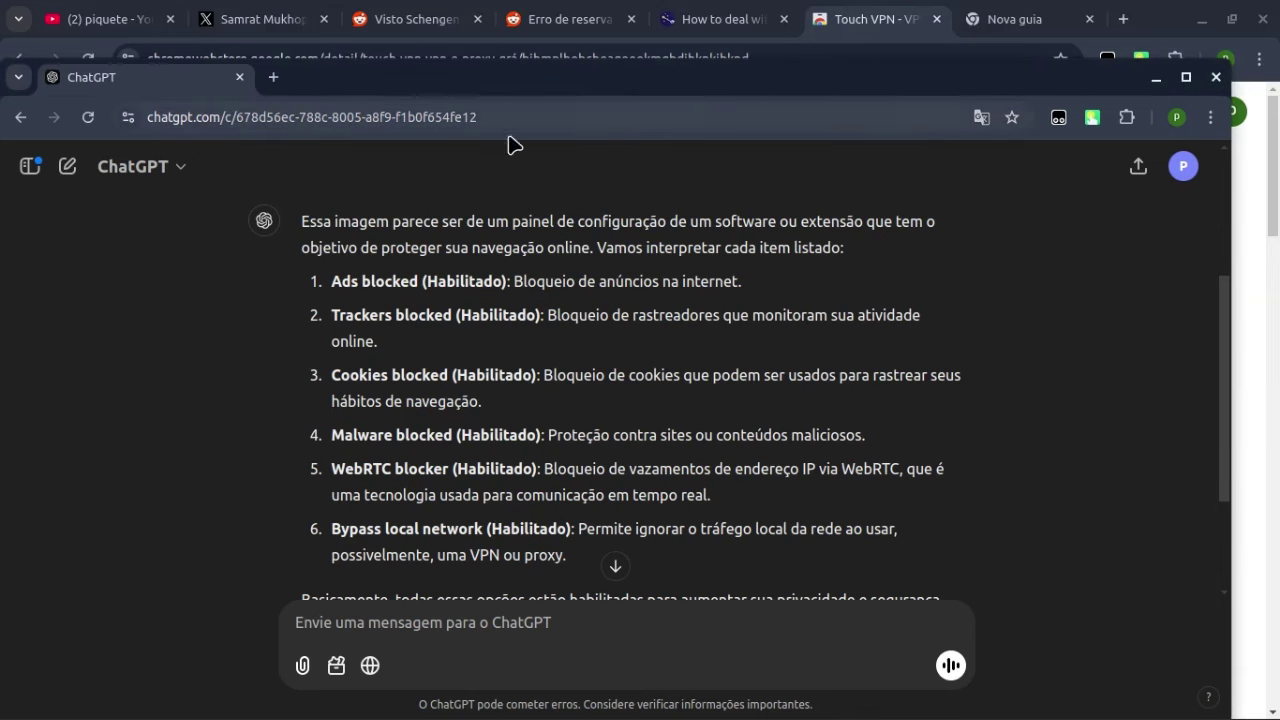
{"action": "left_click_drag", "start_coordinate": [371, 77], "coordinate": [3, 120]}
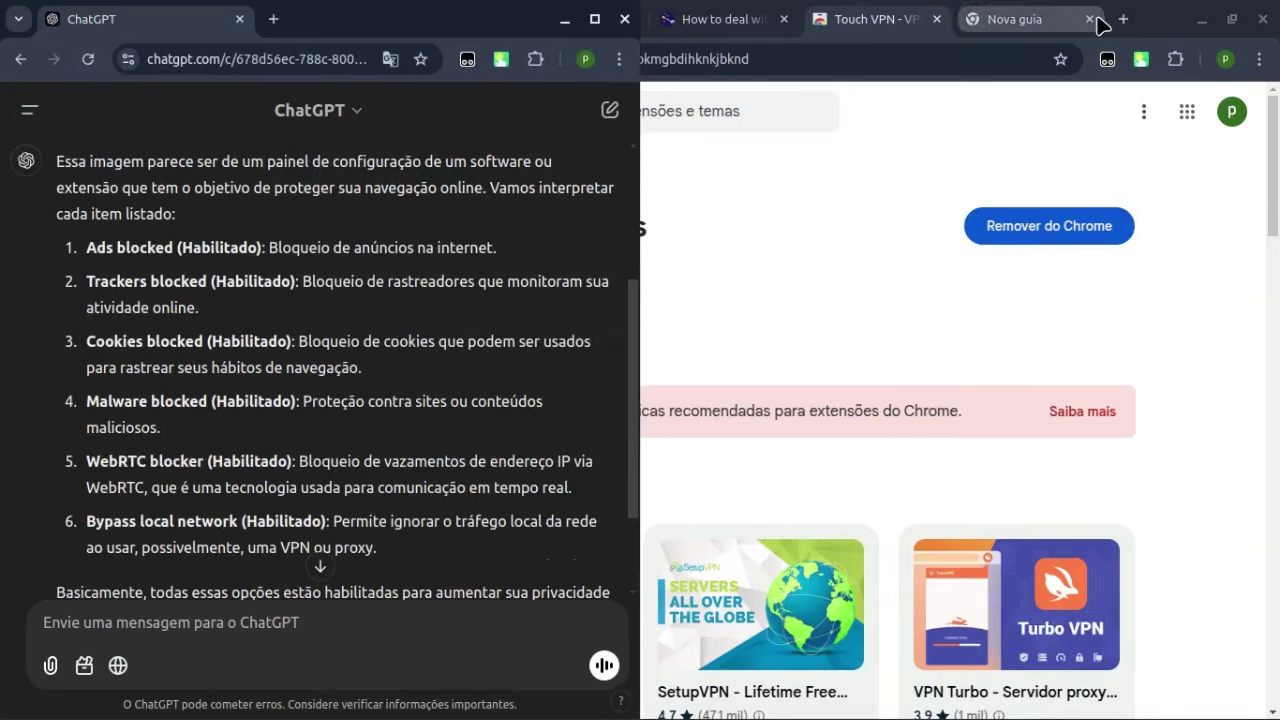
{"action": "left_click_drag", "start_coordinate": [1154, 34], "coordinate": [1278, 232]}
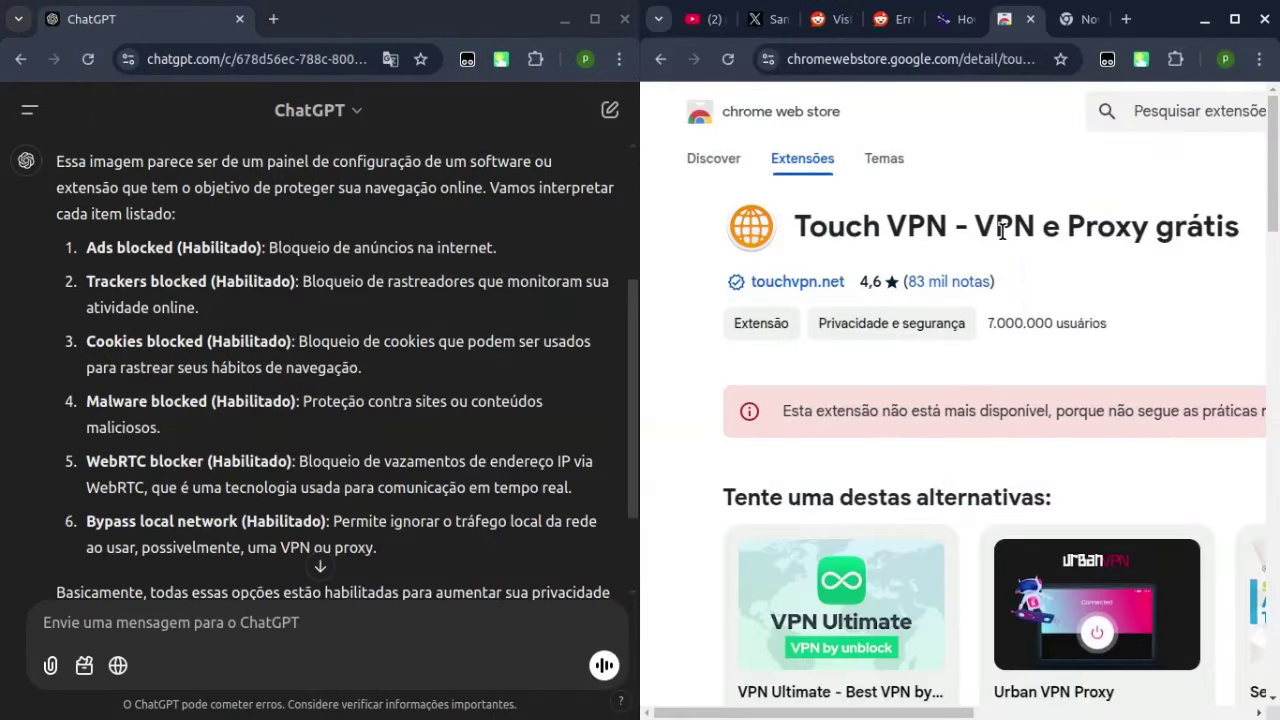
{"action": "left_click", "coordinate": [1206, 22]}
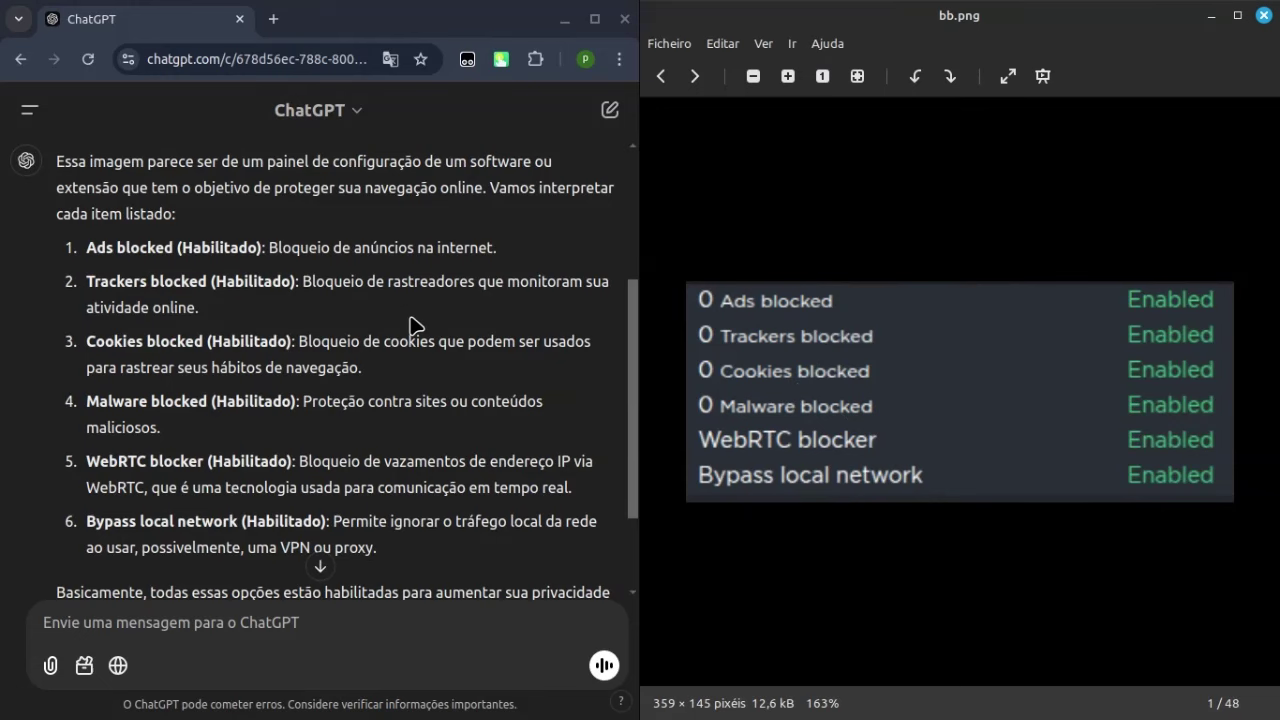
- Read ChatGPT's explanation of the Ads blocked option, highlighting its line and comparing it with the settings image
{"action": "left_click_drag", "start_coordinate": [631, 366], "coordinate": [634, 405]}
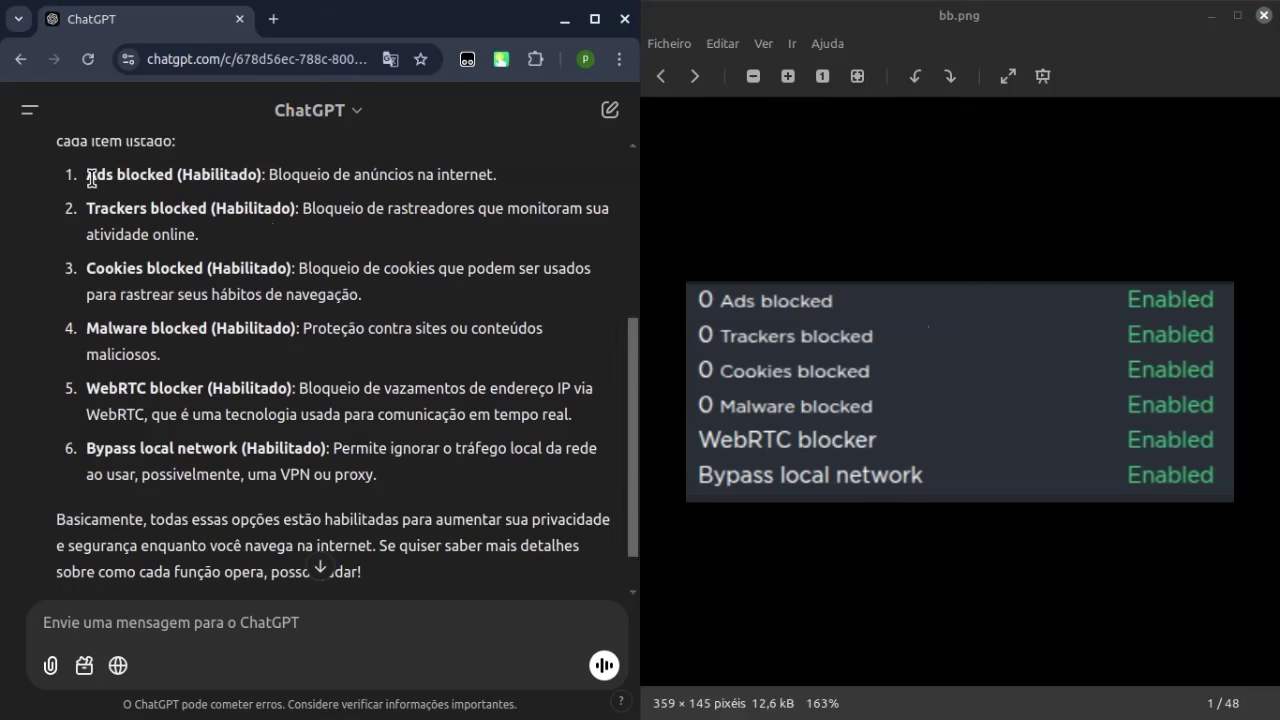
{"action": "left_click_drag", "start_coordinate": [91, 178], "coordinate": [172, 176]}
{"action": "left_click", "coordinate": [125, 202]}
{"action": "double_click", "coordinate": [92, 178]}
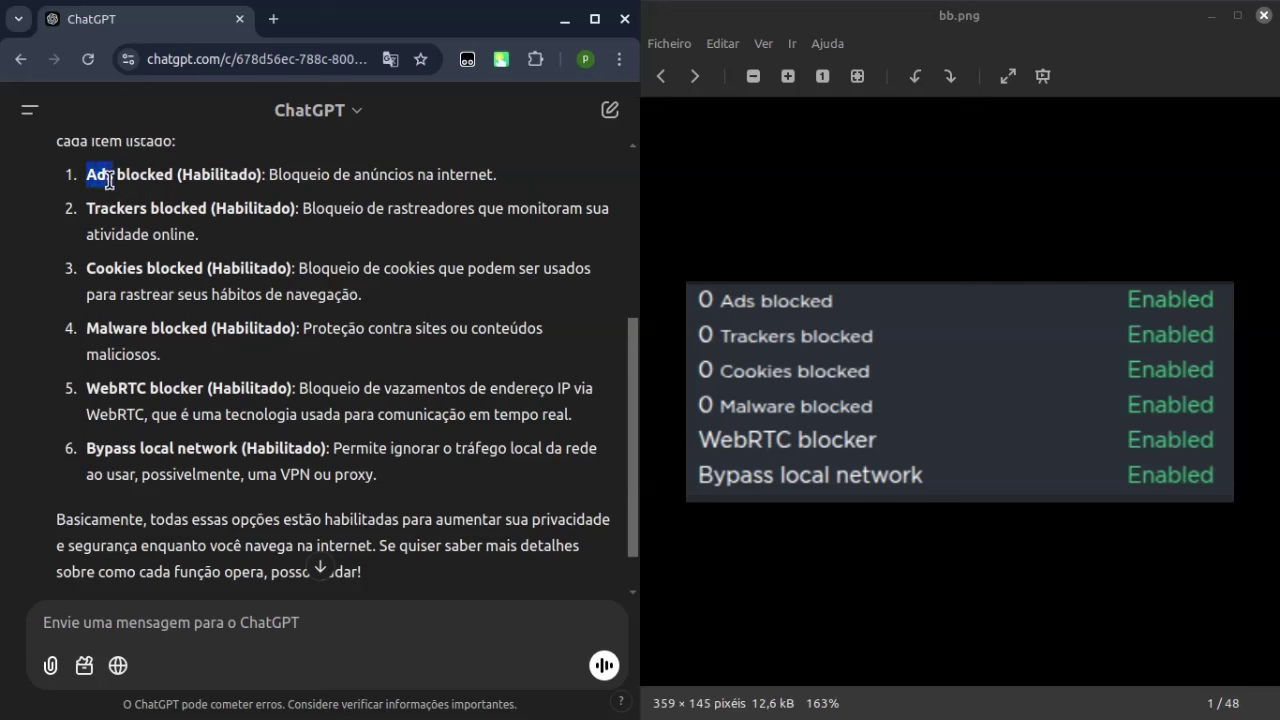
{"action": "left_click", "coordinate": [157, 220]}
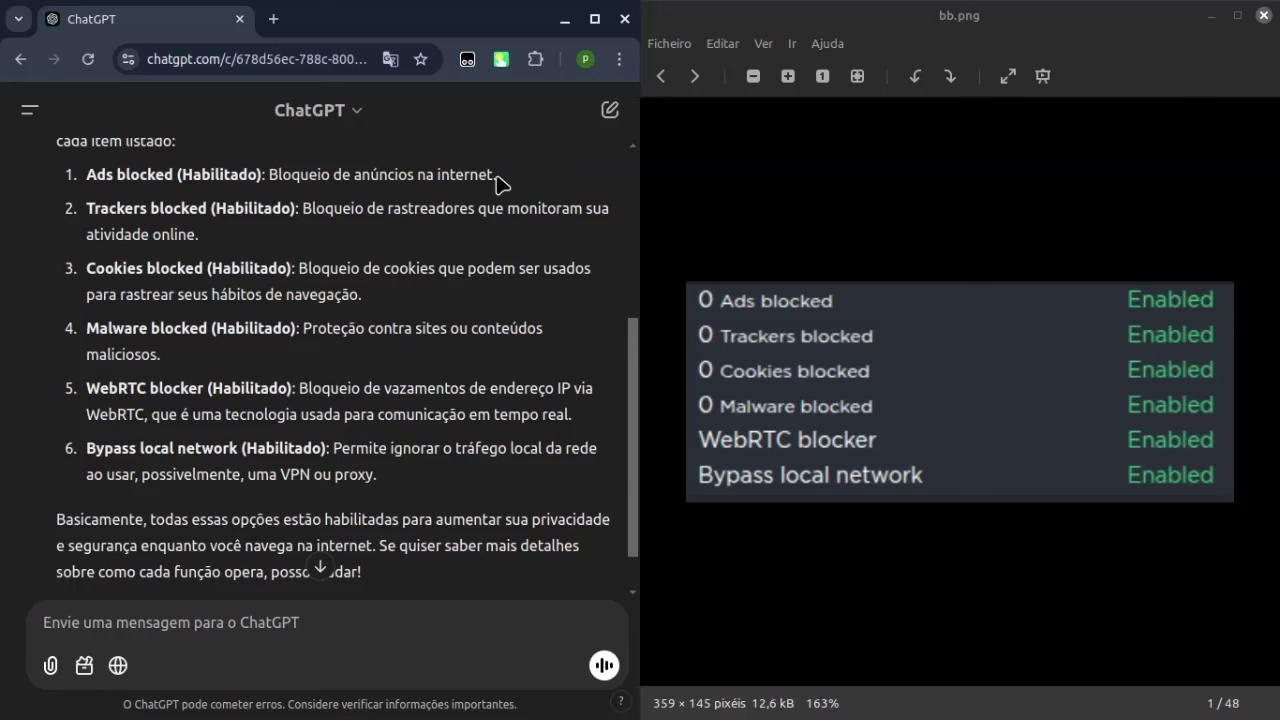
{"action": "left_click_drag", "start_coordinate": [500, 183], "coordinate": [88, 176]}
{"action": "left_click", "coordinate": [439, 213]}
{"action": "left_click_drag", "start_coordinate": [86, 172], "coordinate": [497, 178]}
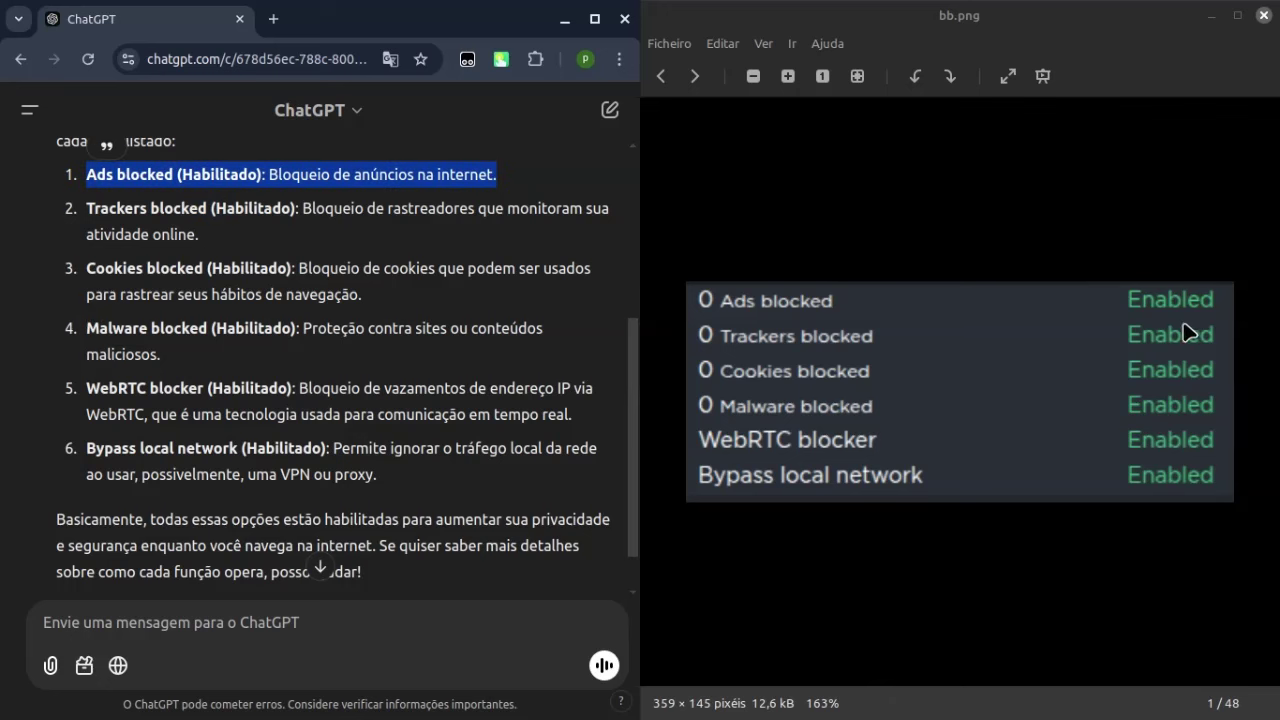
{"action": "left_click", "coordinate": [450, 292]}
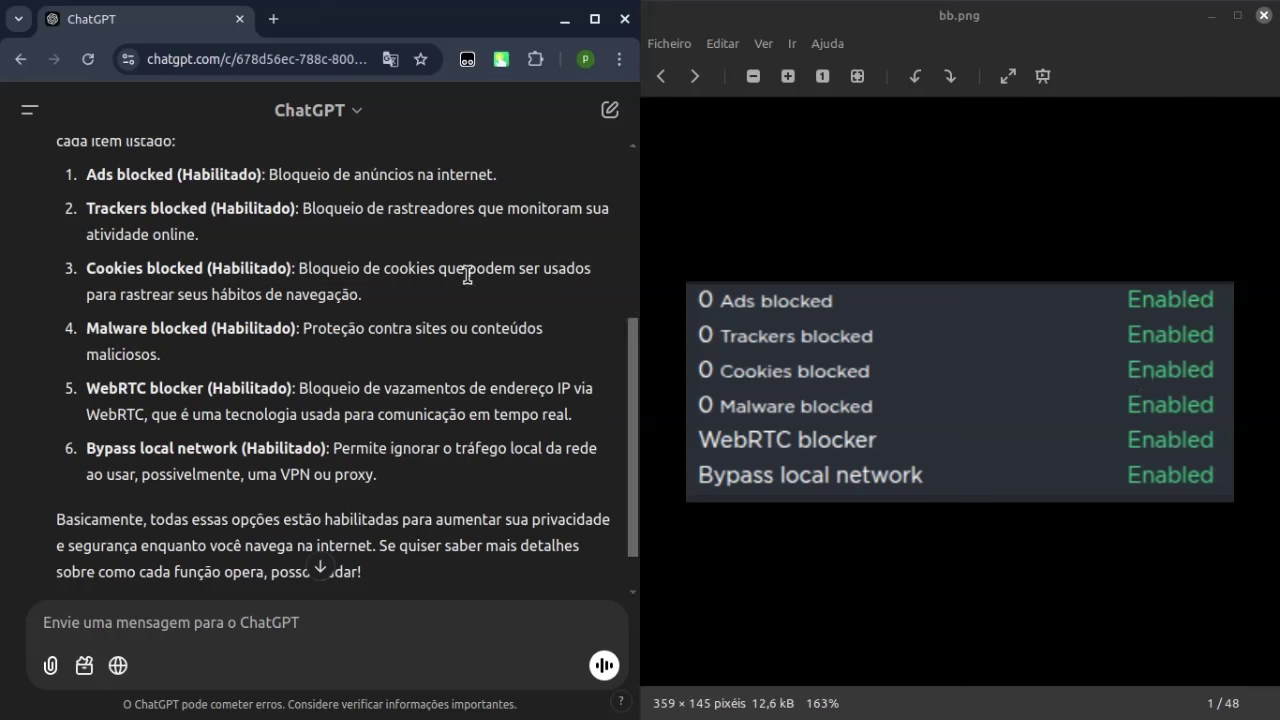
- Read ChatGPT's explanations of the Trackers, Cookies and Malware blocked options, highlighting each entry in turn
{"action": "left_click_drag", "start_coordinate": [88, 205], "coordinate": [247, 219]}
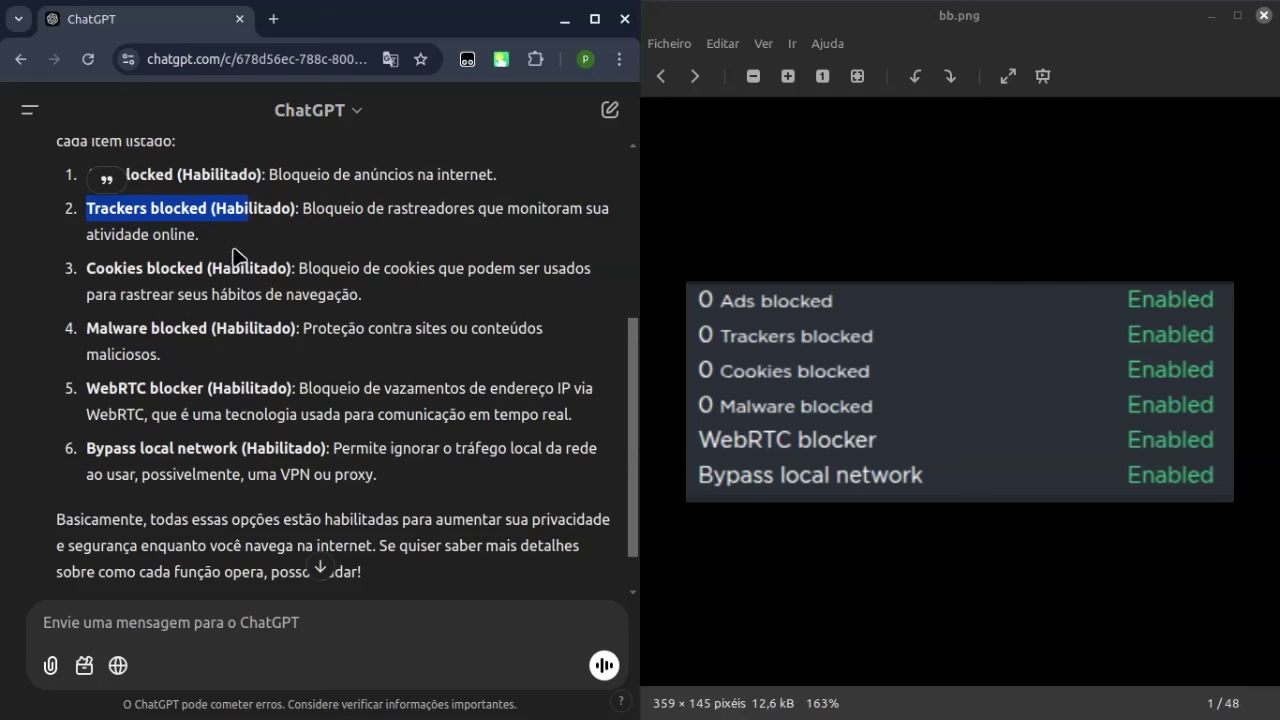
{"action": "triple_click", "coordinate": [185, 238]}
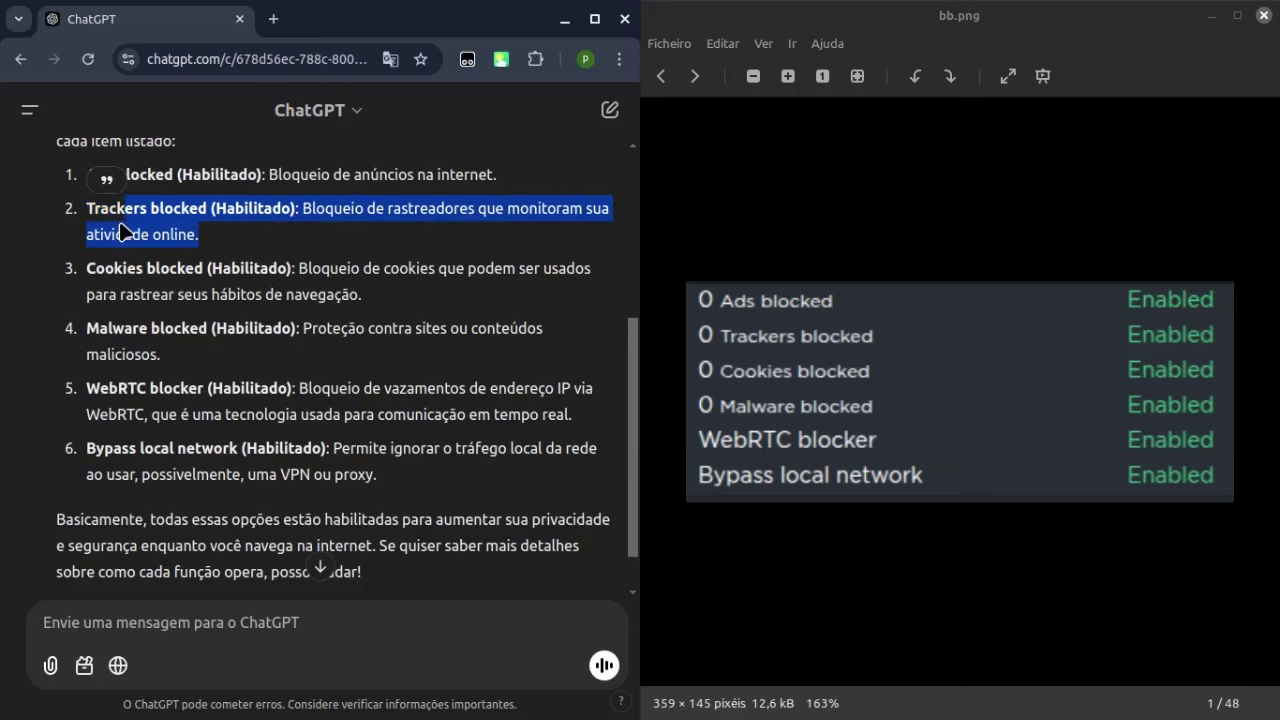
{"action": "left_click", "coordinate": [243, 270]}
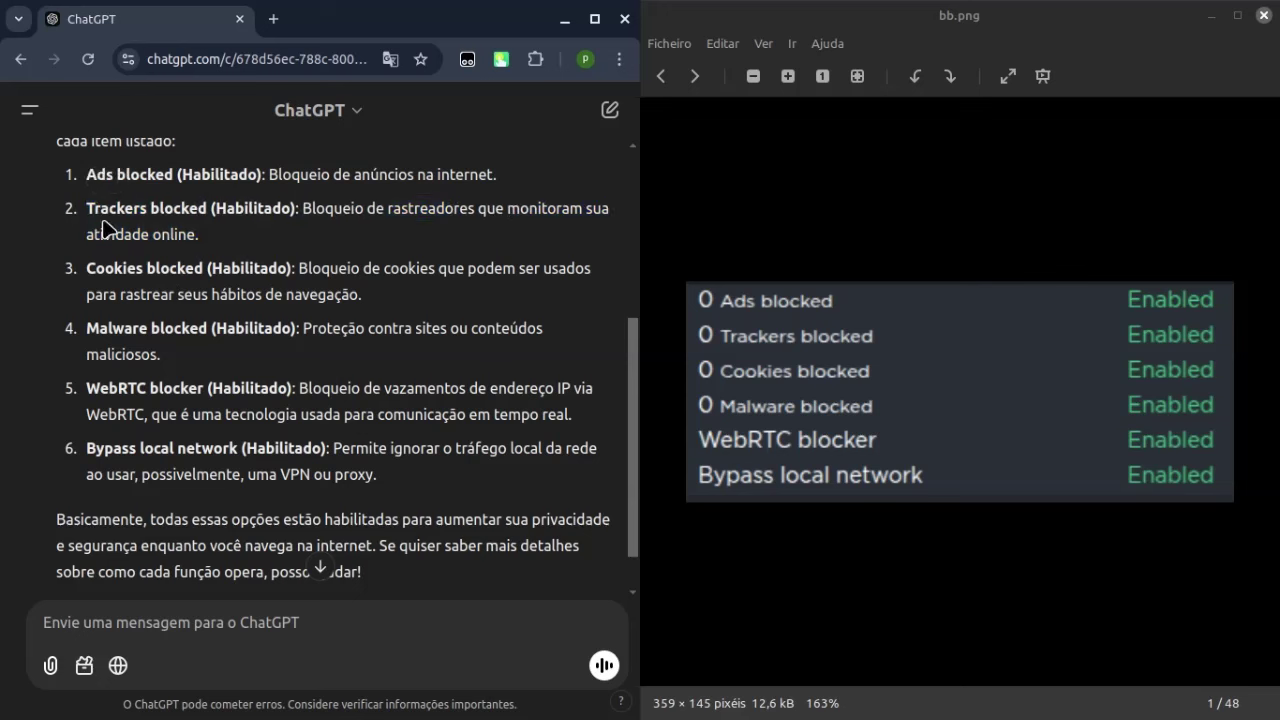
{"action": "left_click_drag", "start_coordinate": [86, 212], "coordinate": [301, 214]}
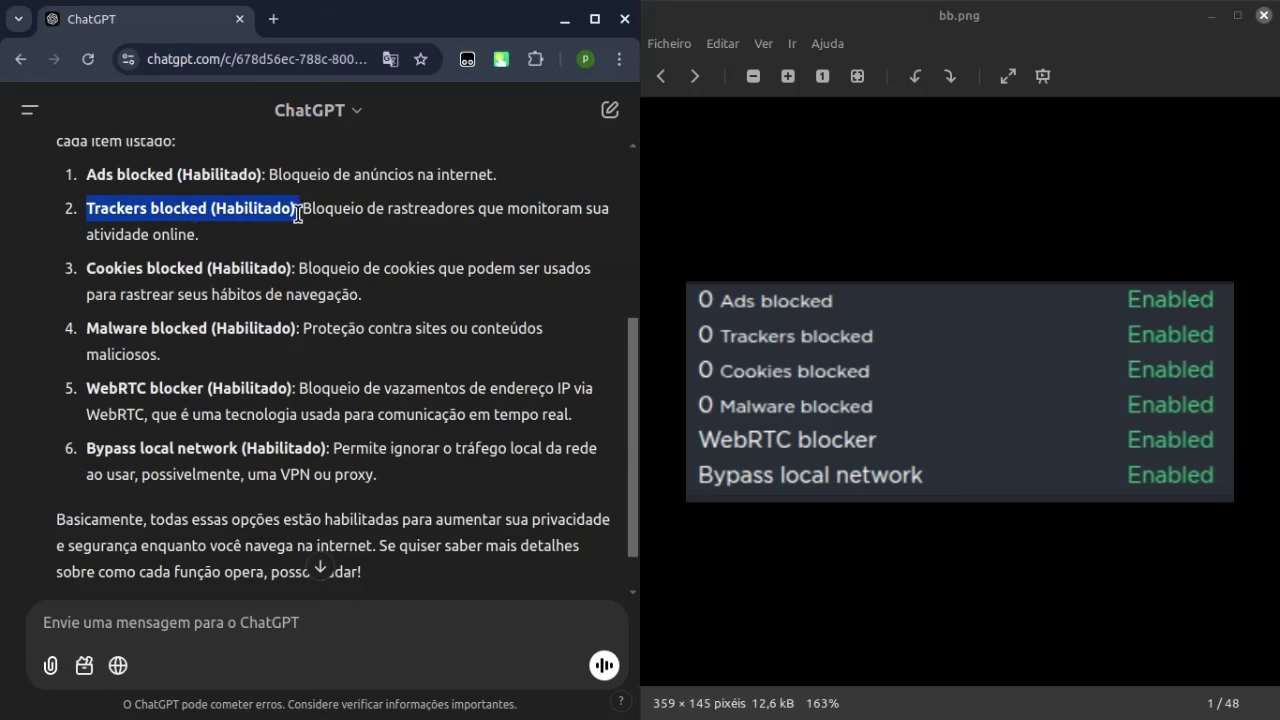
{"action": "left_click_drag", "start_coordinate": [297, 215], "coordinate": [297, 215]}
{"action": "left_click", "coordinate": [344, 259]}
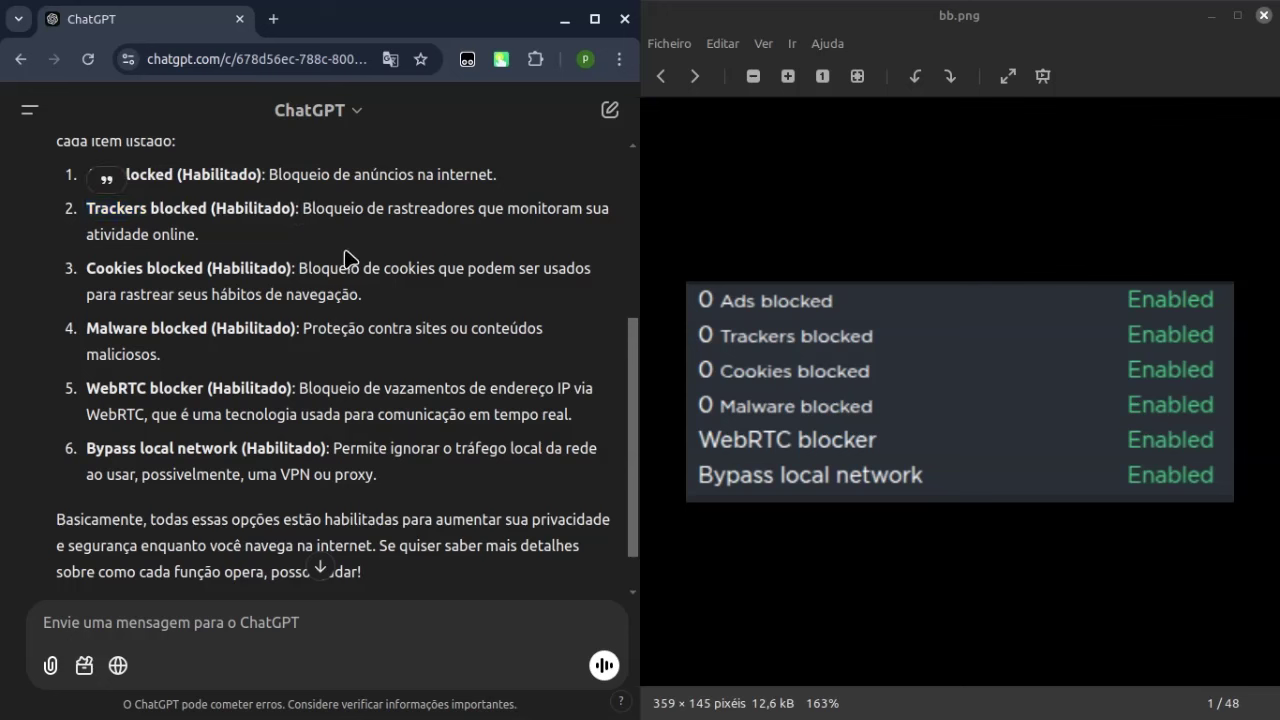
{"action": "left_click_drag", "start_coordinate": [86, 268], "coordinate": [330, 288]}
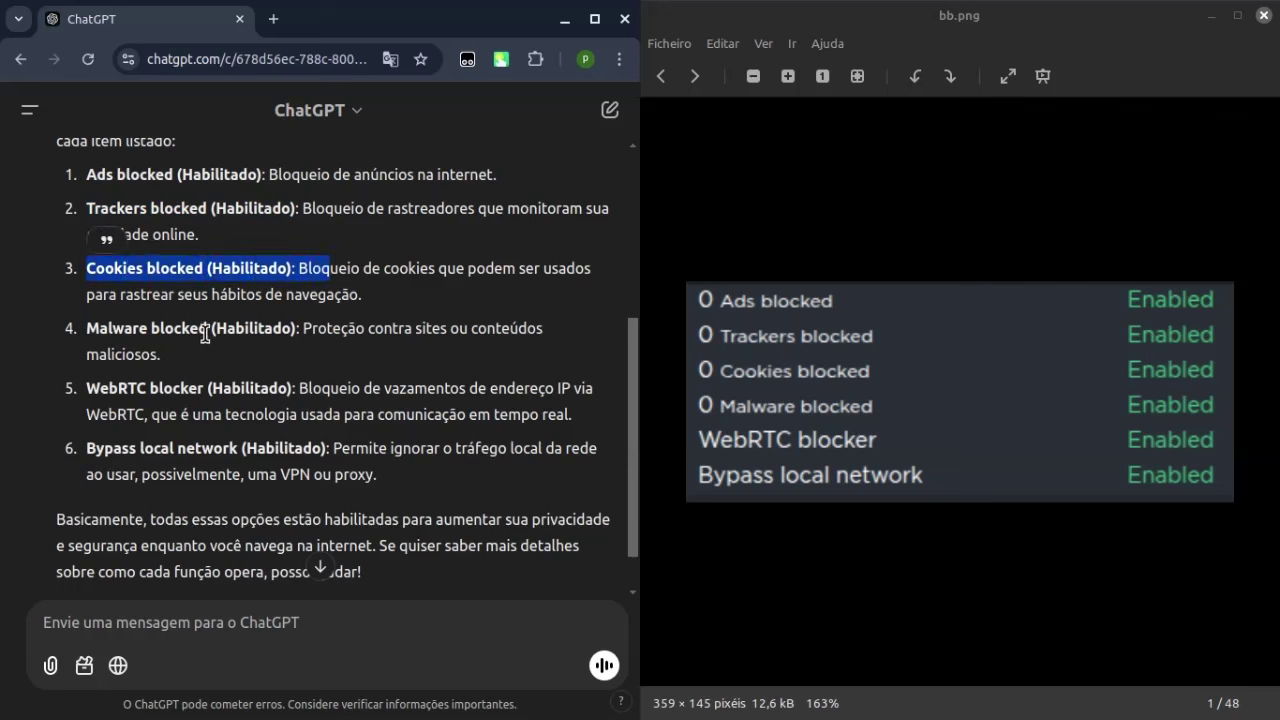
{"action": "left_click", "coordinate": [375, 314]}
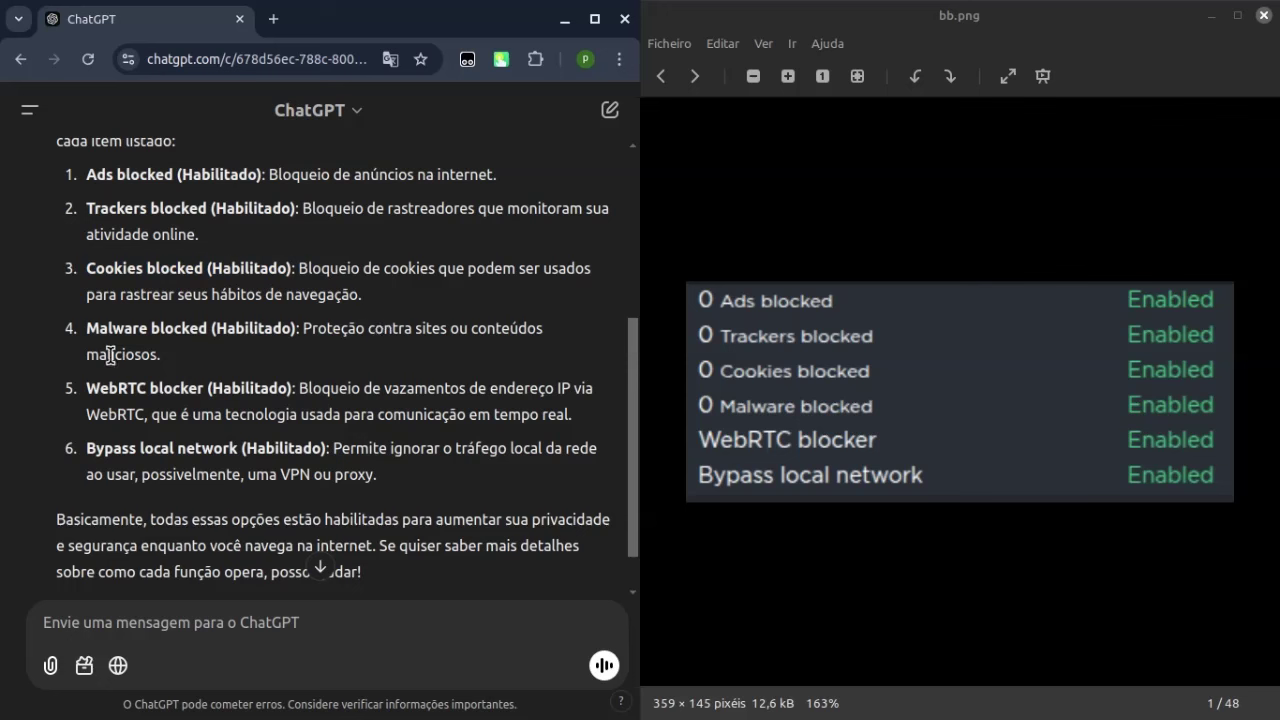
{"action": "left_click_drag", "start_coordinate": [86, 338], "coordinate": [203, 338]}
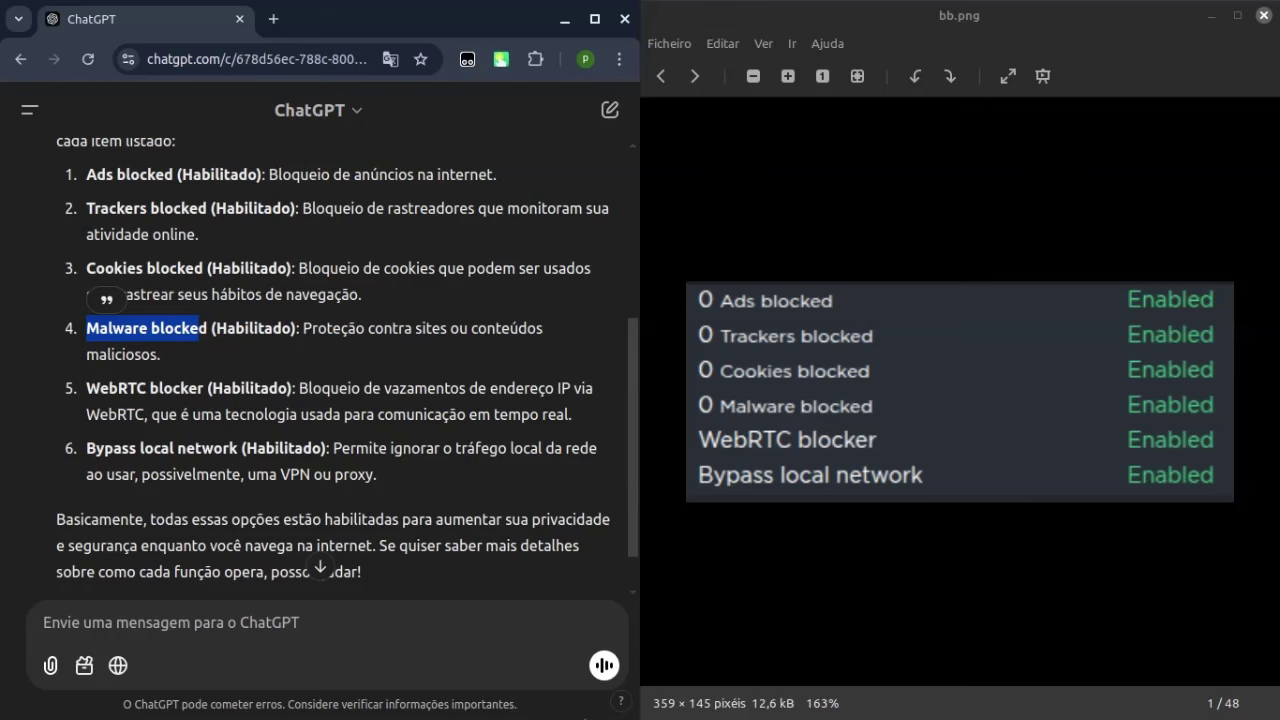
- Maximize the ChatGPT window and enable Touch VPN's ad, trackers, cookies, malware and WebRTC blockers plus Bypass local network
{"action": "double_click", "coordinate": [589, 22]}
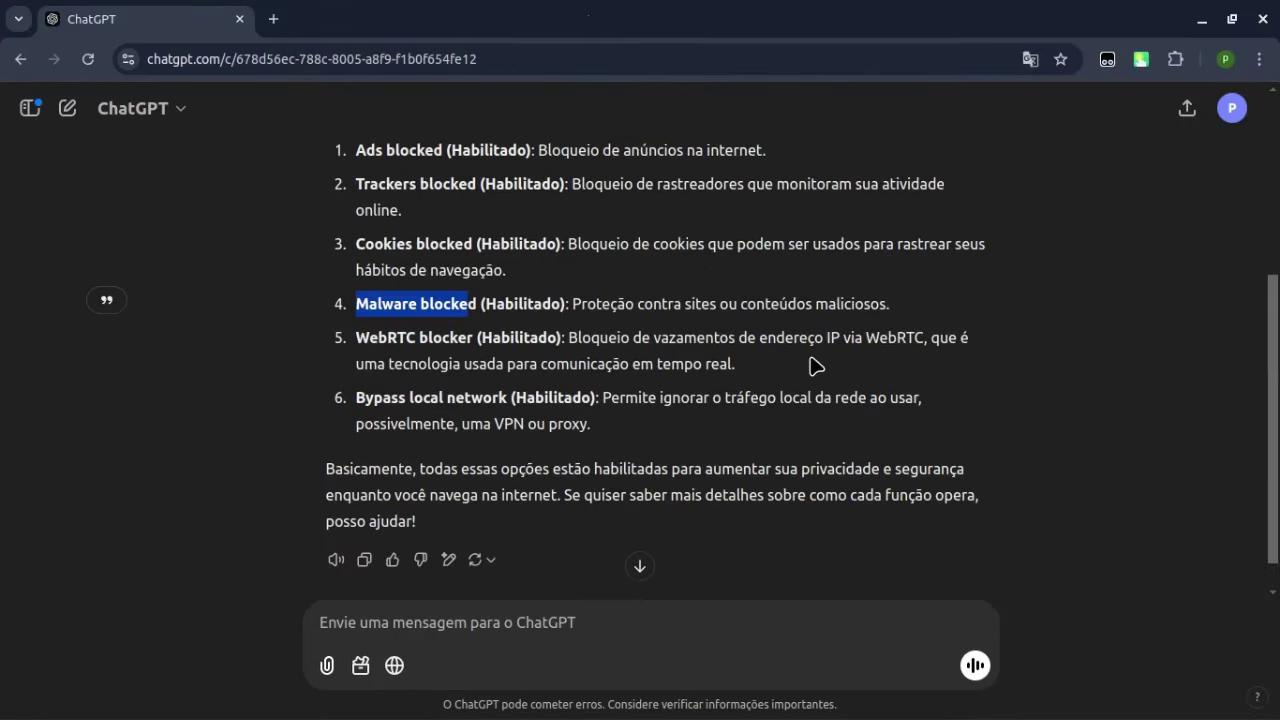
{"action": "left_click", "coordinate": [1141, 59]}
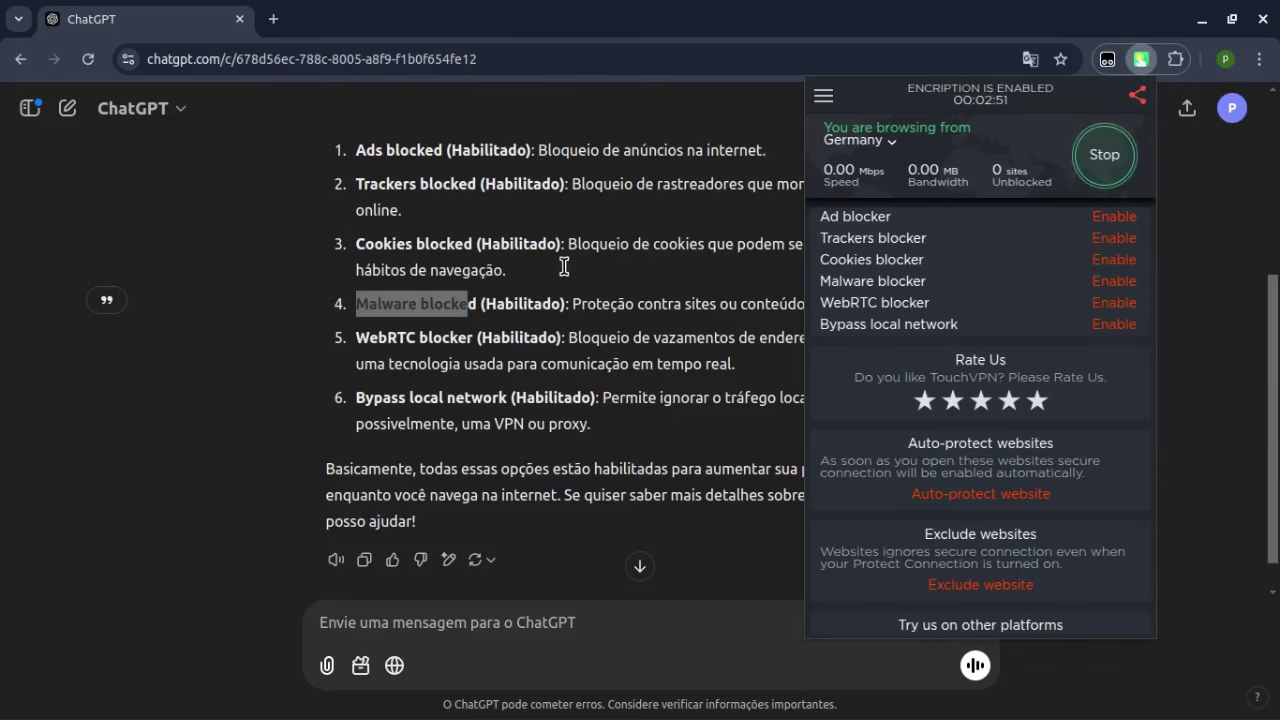
{"action": "left_click", "coordinate": [1119, 220]}
{"action": "left_click", "coordinate": [1114, 240]}
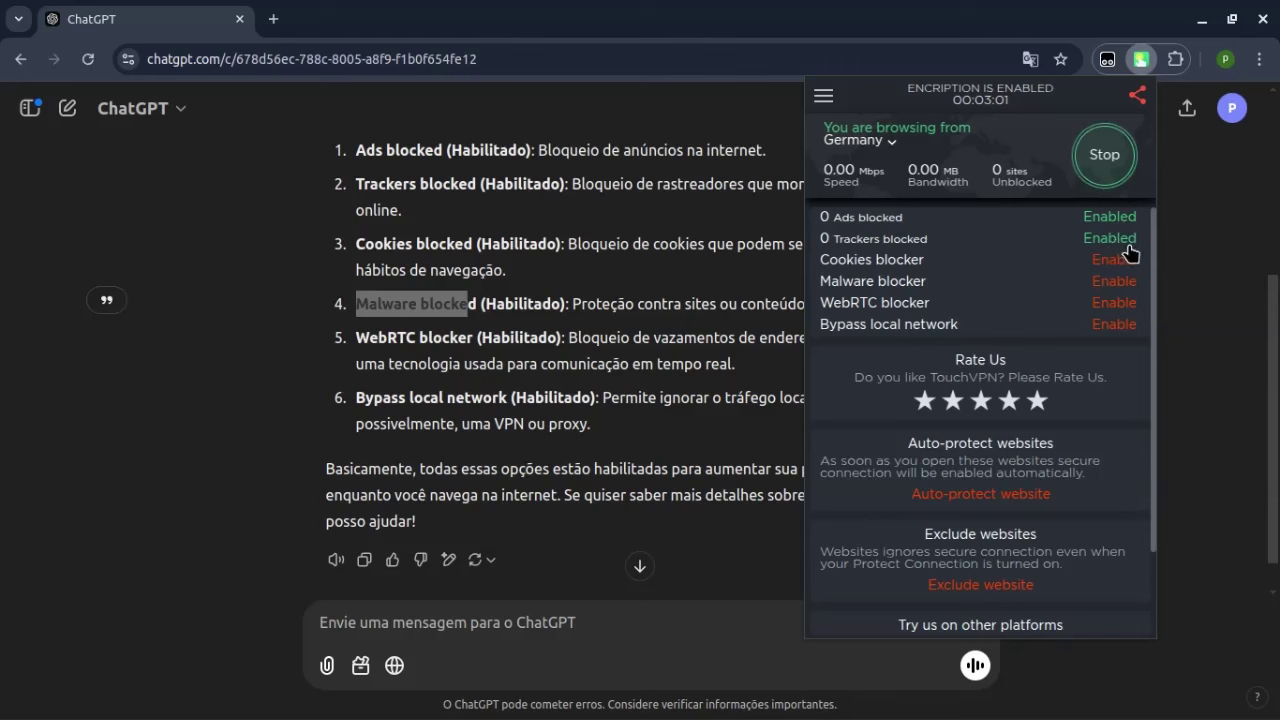
{"action": "left_click", "coordinate": [1118, 326]}
{"action": "left_click", "coordinate": [1110, 304]}
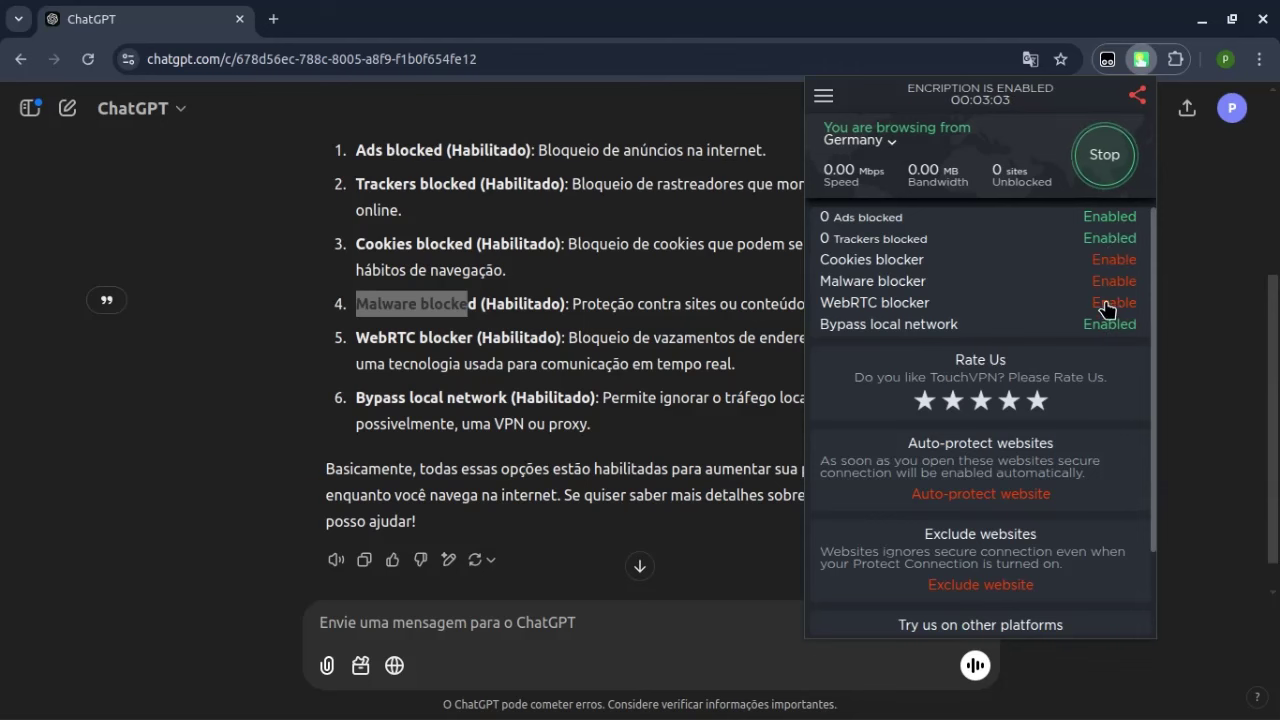
{"action": "left_click", "coordinate": [1108, 282]}
{"action": "left_click", "coordinate": [1108, 260]}
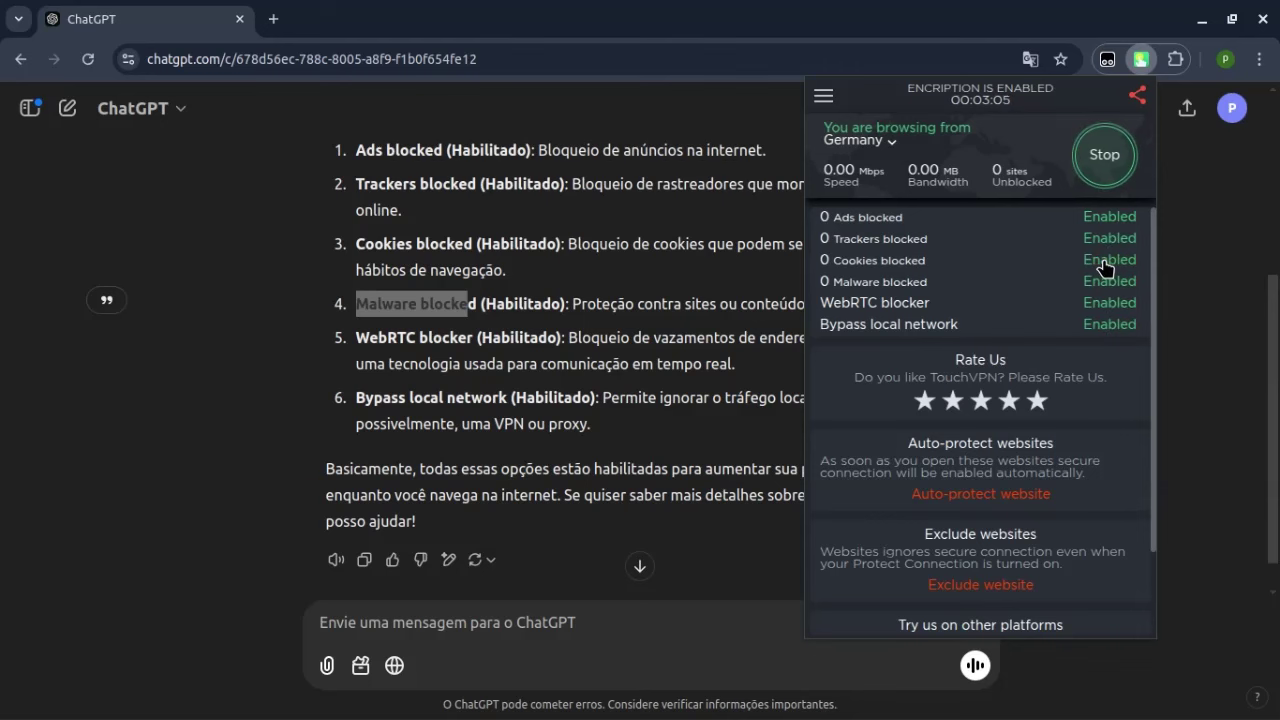
{"action": "left_click", "coordinate": [432, 226]}
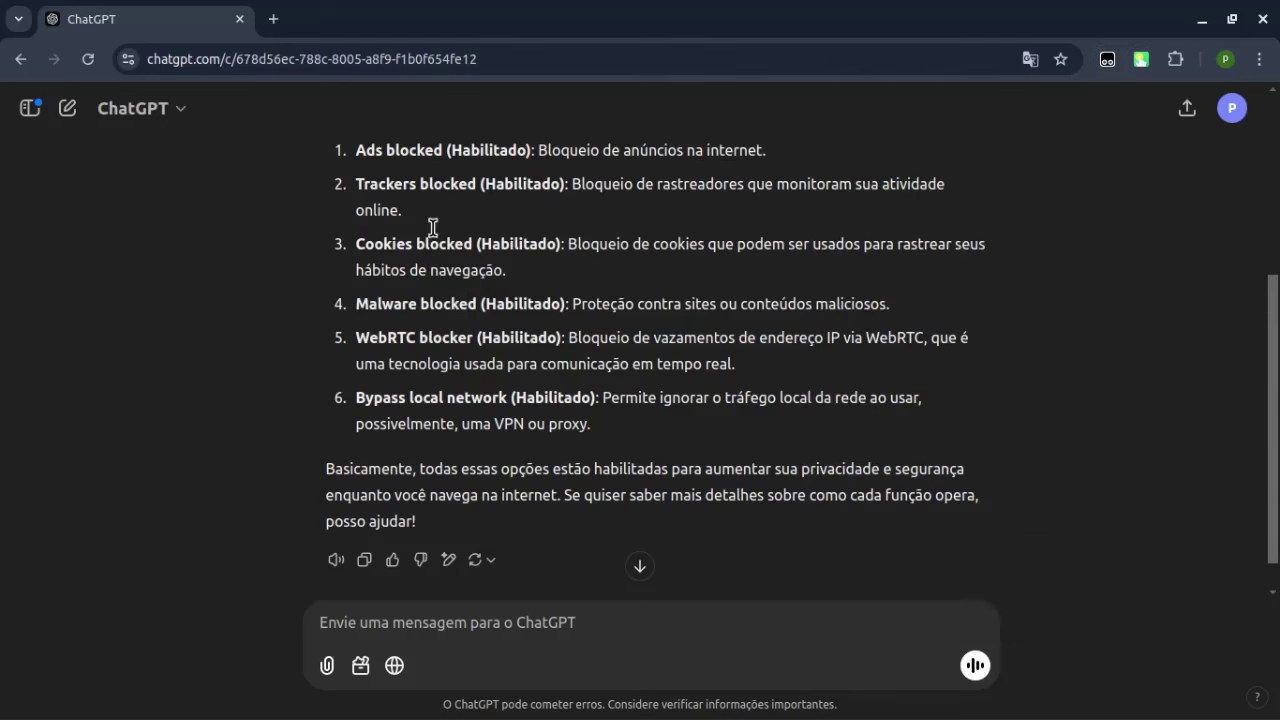
- Open an empty new tab, reload the ChatGPT conversation, and check Touch VPN's connection details
{"action": "left_click", "coordinate": [273, 19]}
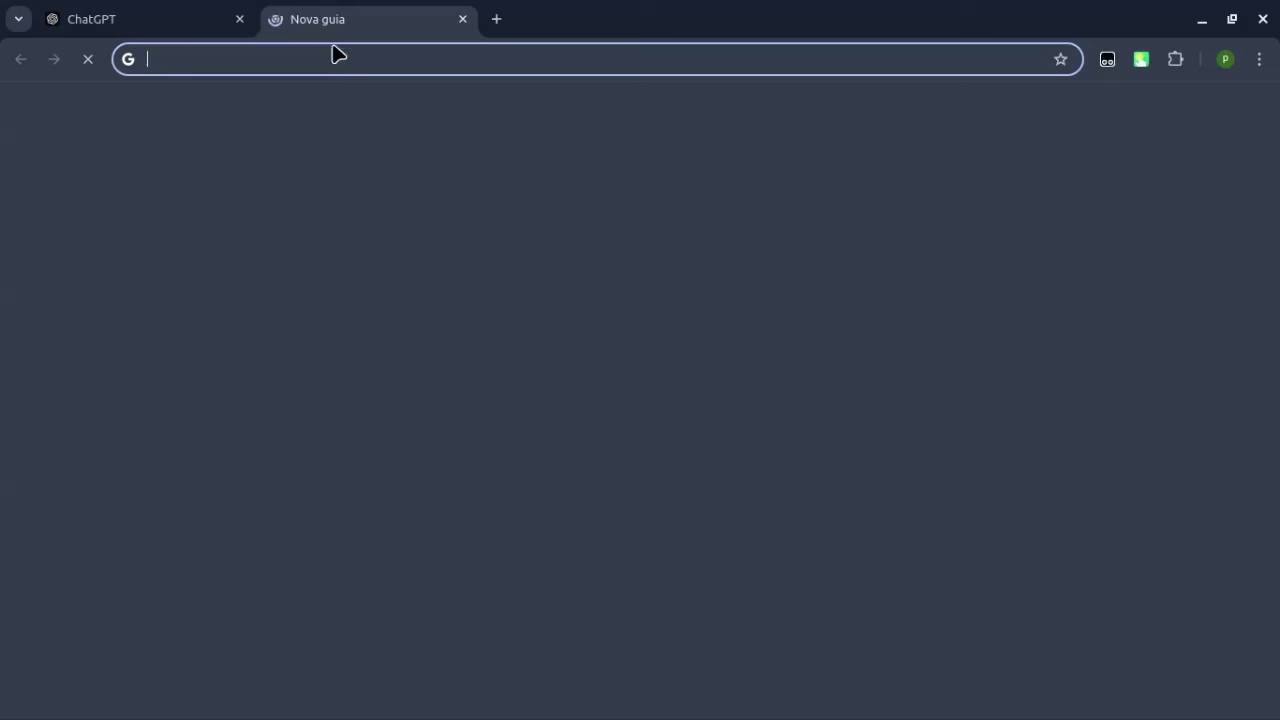
{"action": "left_click", "coordinate": [151, 16]}
{"action": "left_click", "coordinate": [82, 60]}
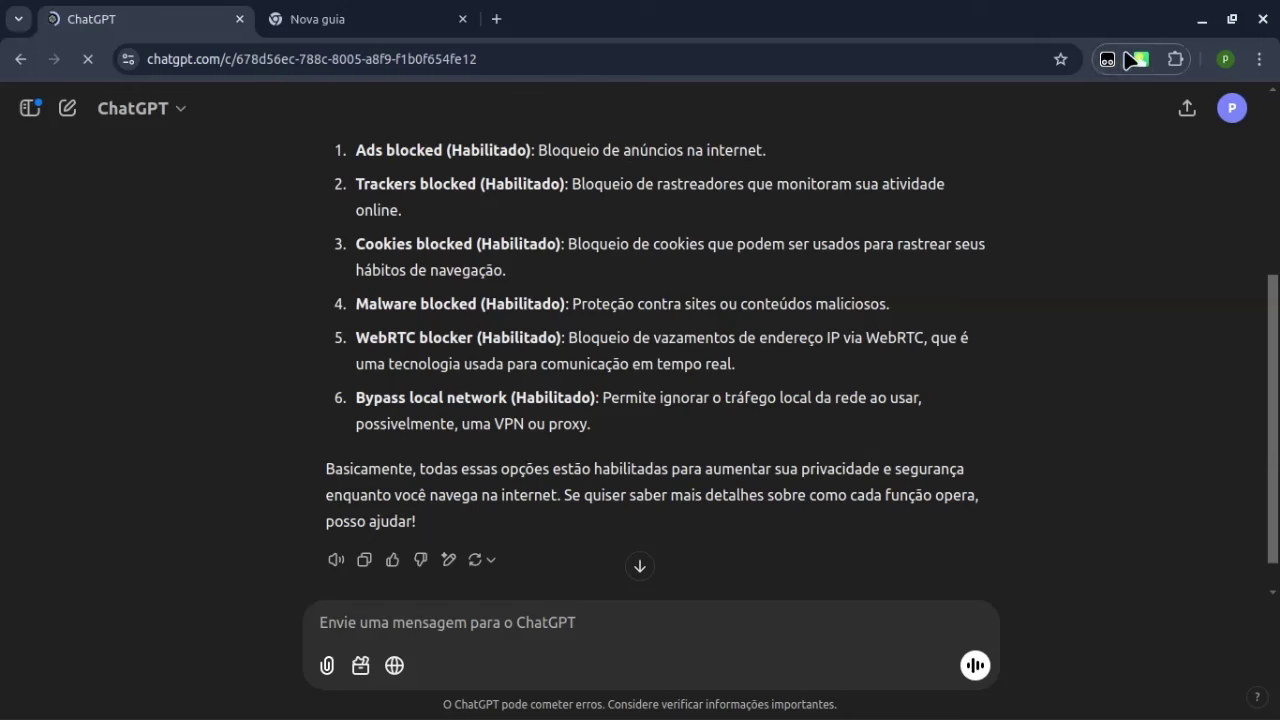
{"action": "left_click", "coordinate": [1140, 60]}
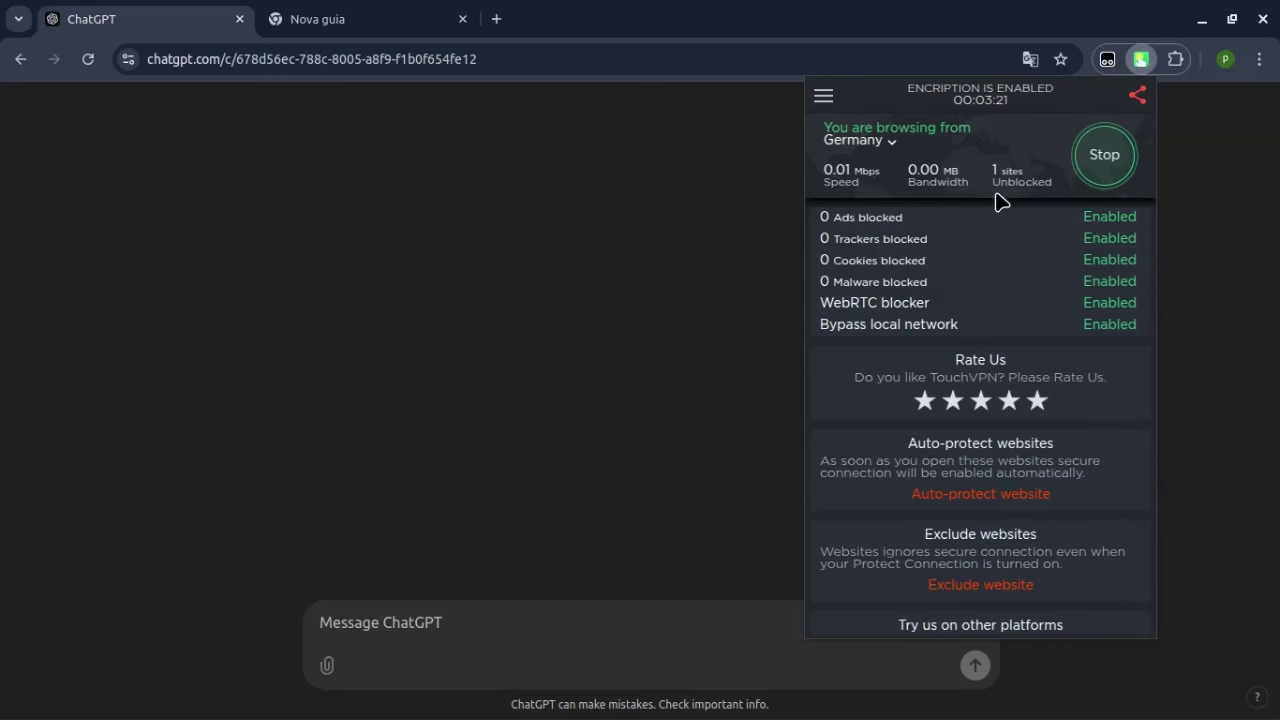
{"action": "left_click", "coordinate": [476, 300]}
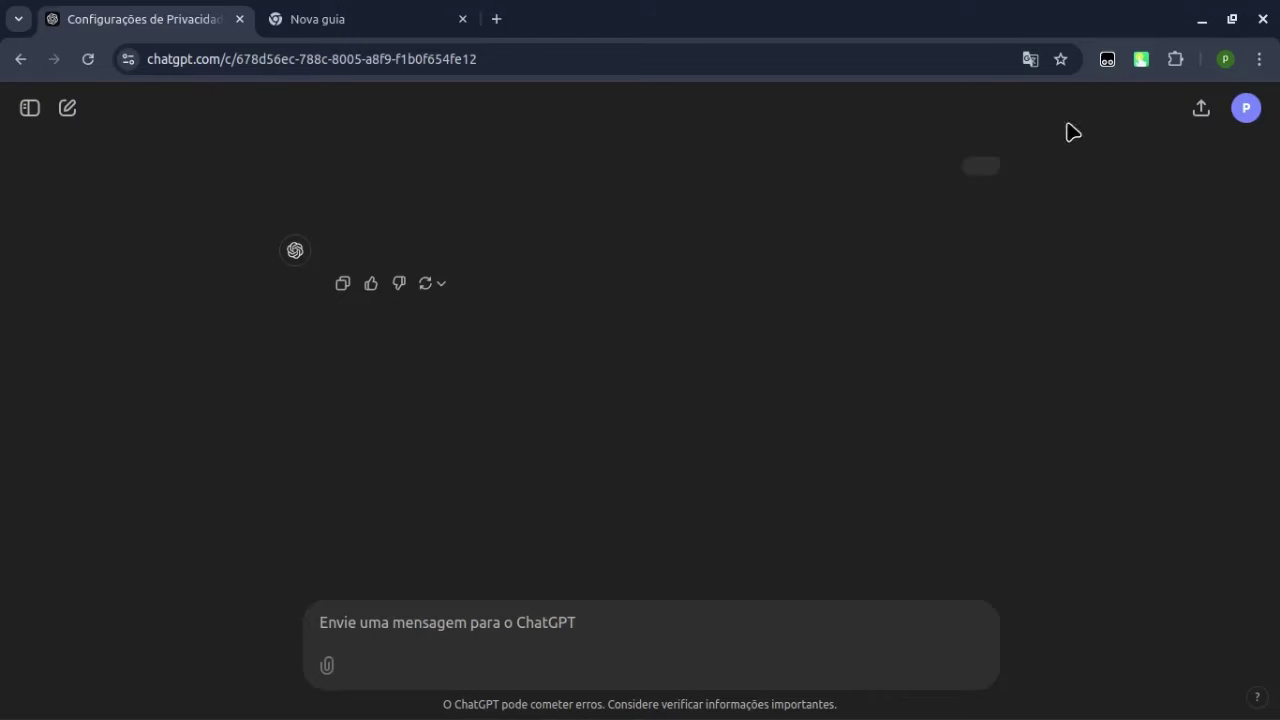
{"action": "scroll", "coordinate": [850, 258], "scroll_direction": "down", "scroll_amount": 3}
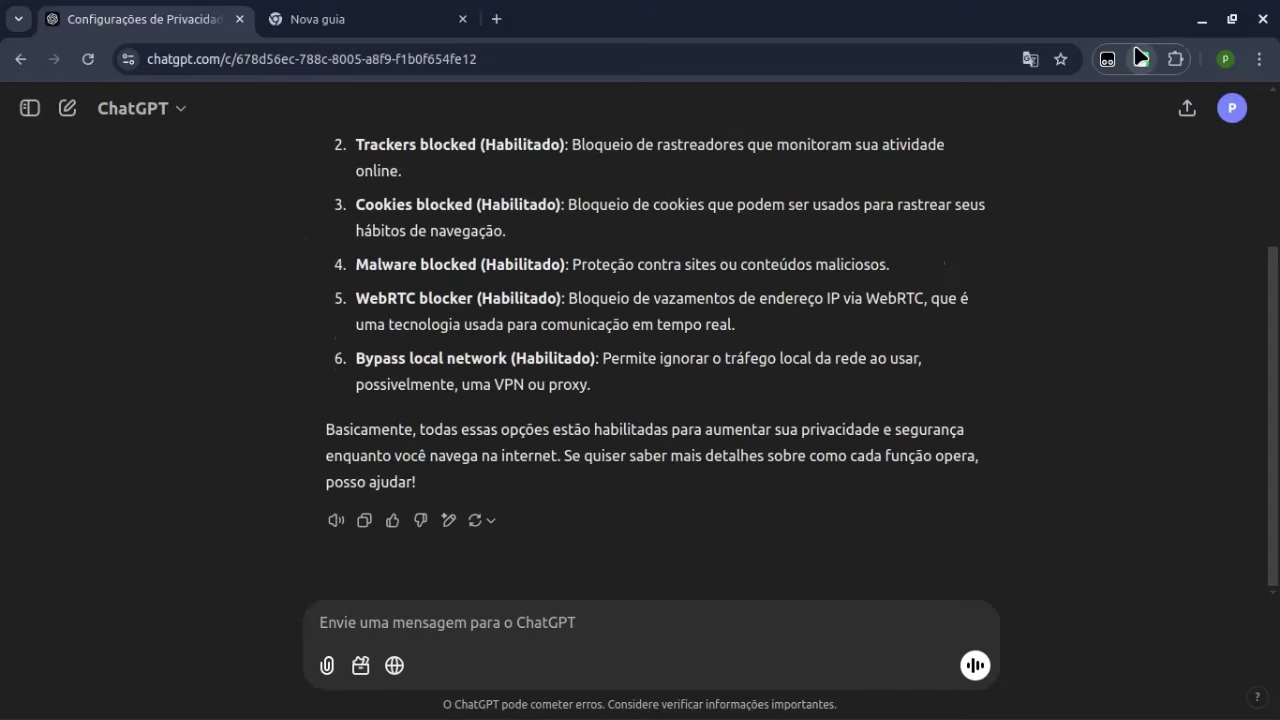
- Load the VFS Global login page visa.vfsglobal.com/ago/en/prt/login in the empty tab and dismiss the translation offer
{"action": "left_click", "coordinate": [468, 18]}
{"action": "left_click", "coordinate": [476, 51]}
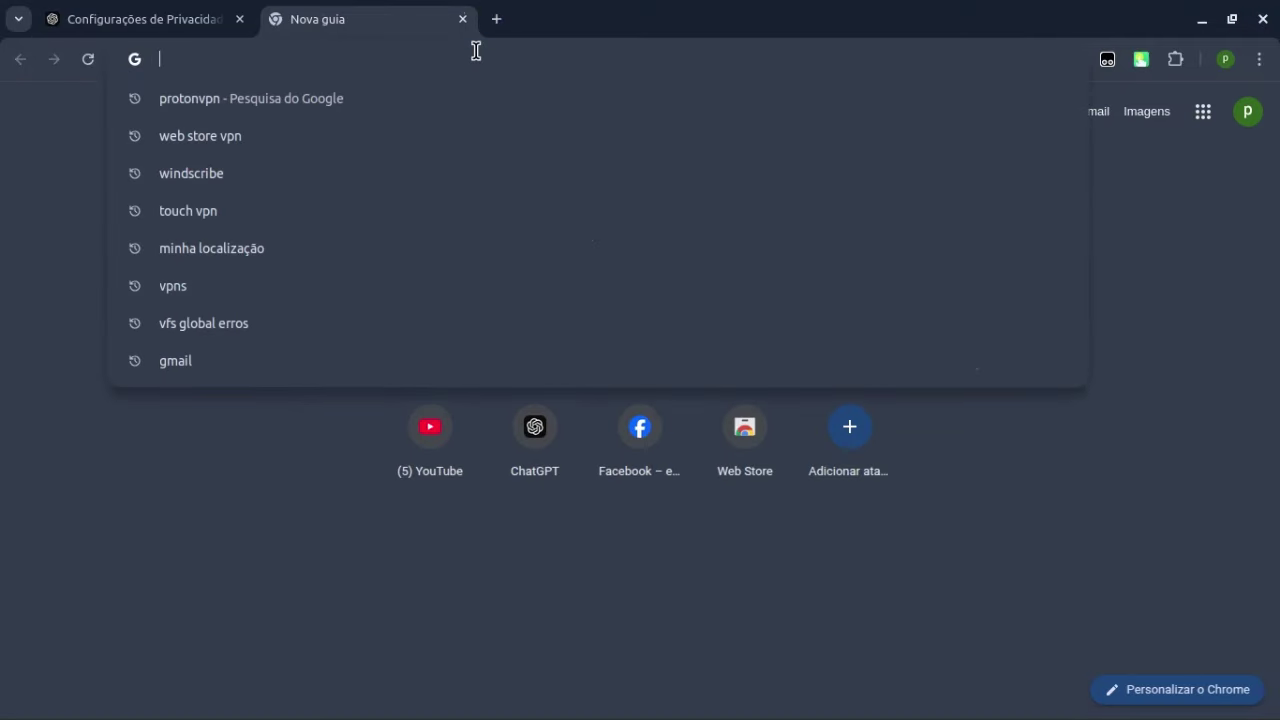
{"action": "type", "text": "vfs"}
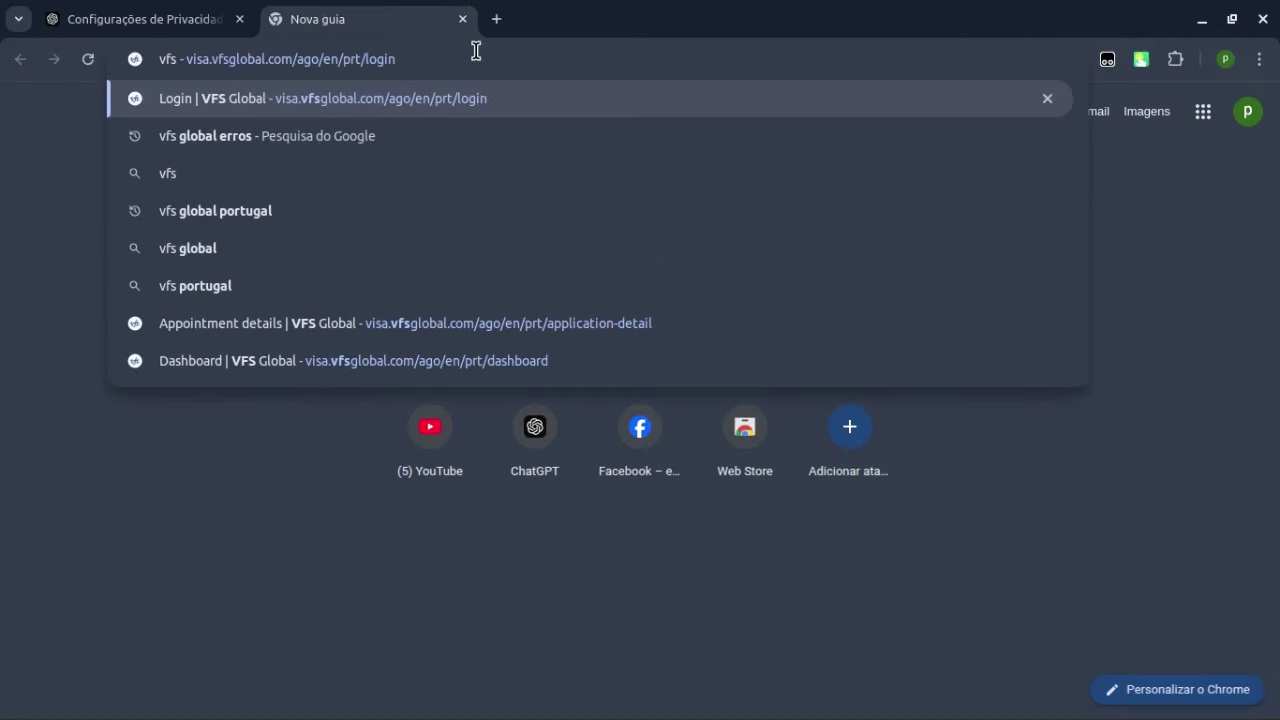
{"action": "key", "text": "Return"}
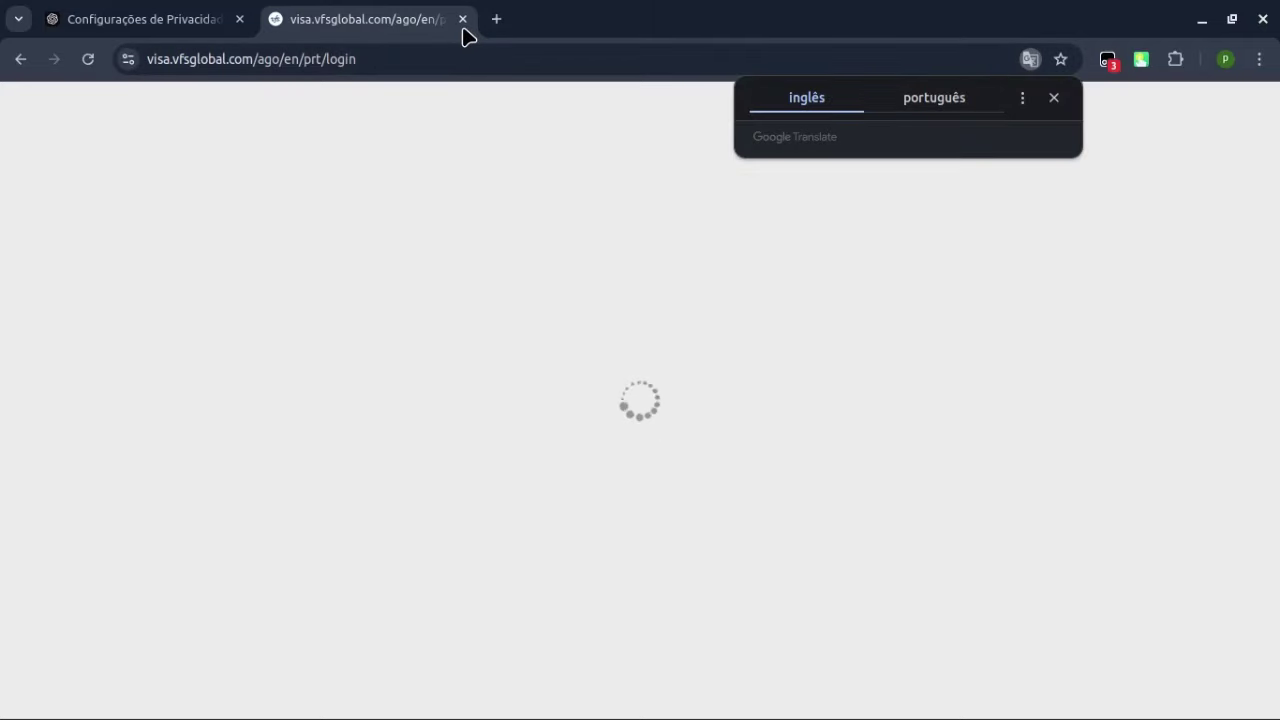
{"action": "left_click", "coordinate": [1053, 98]}
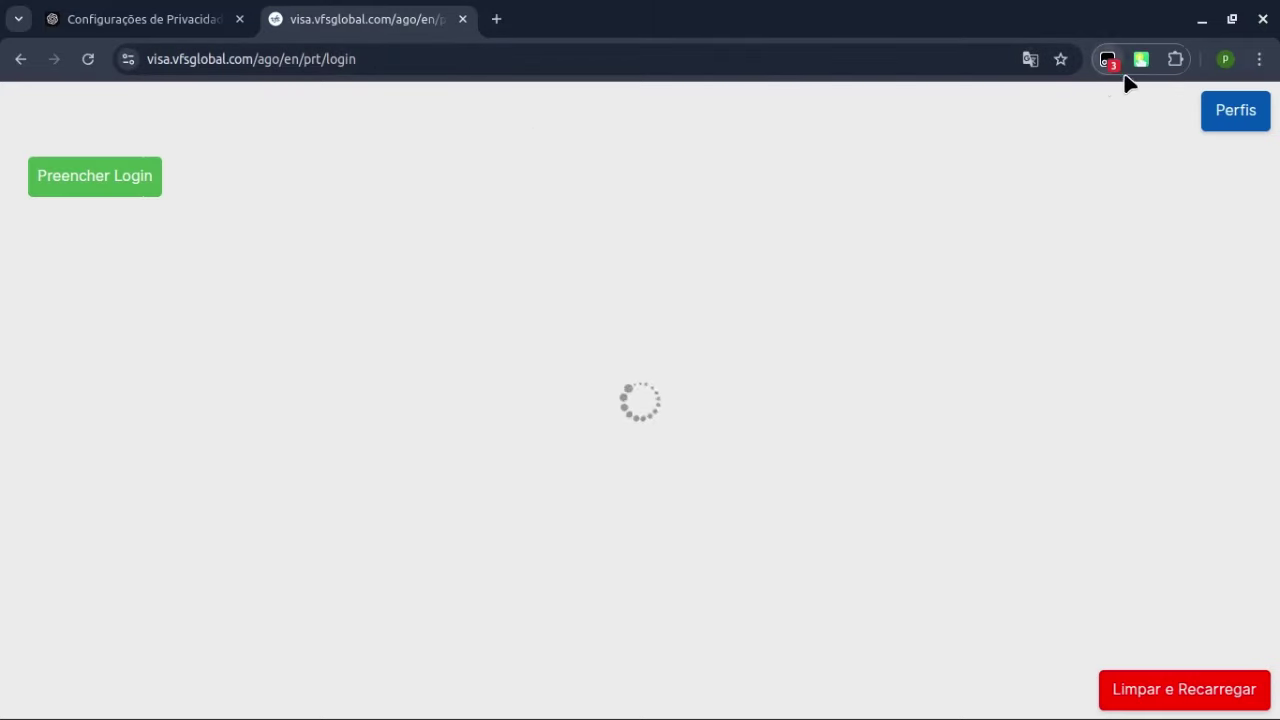
- View the Tampermonkey scripts active on the VFS Global page and check Touch VPN's connection details
{"action": "left_click", "coordinate": [1108, 62]}
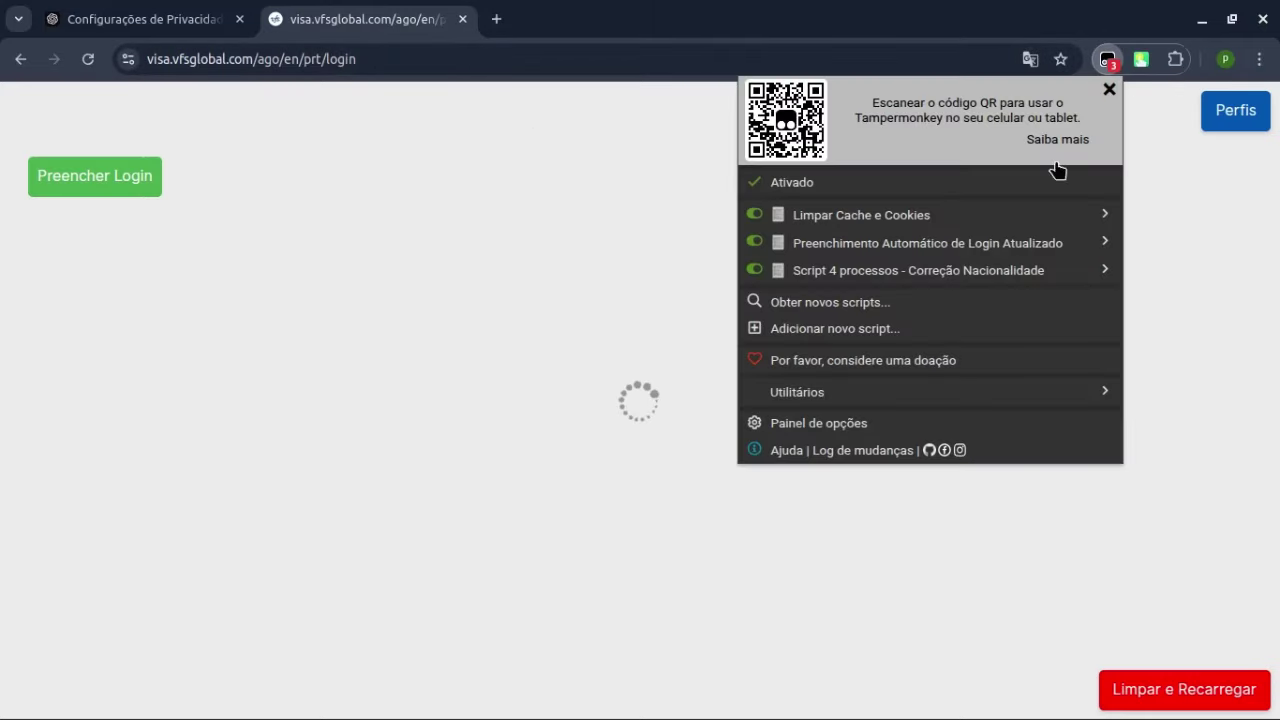
{"action": "left_click", "coordinate": [712, 99]}
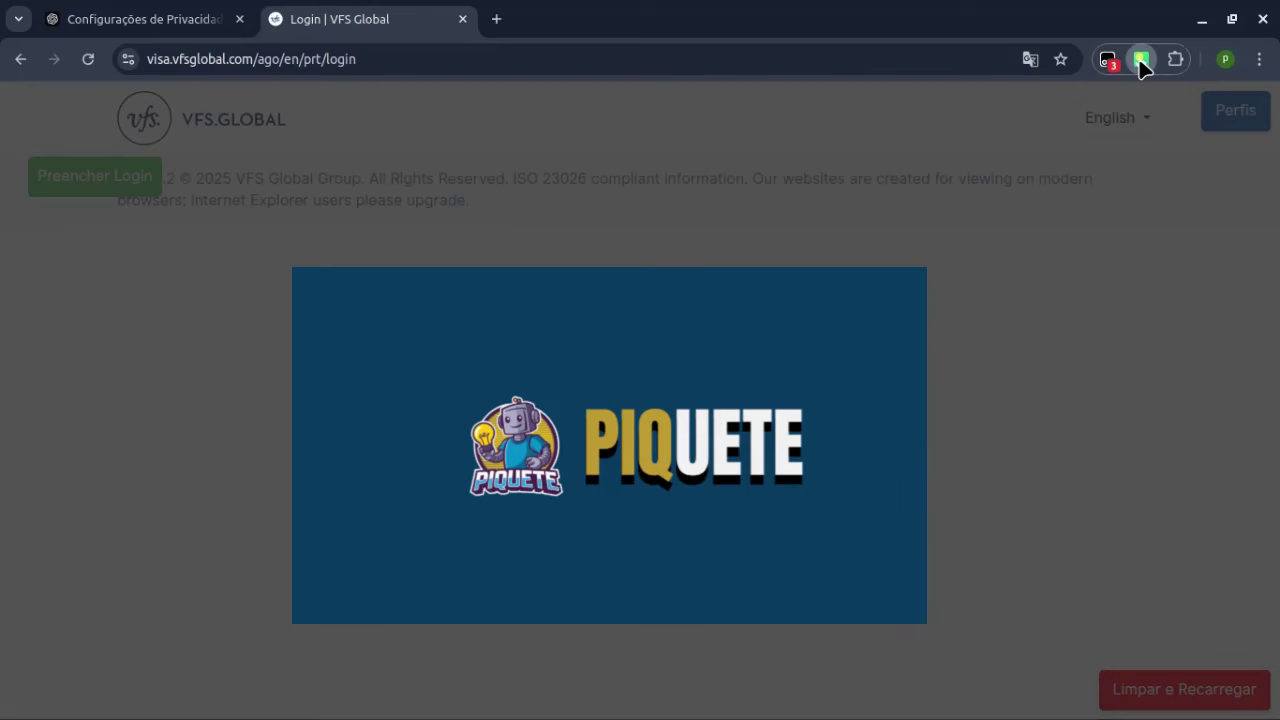
{"action": "left_click", "coordinate": [1141, 61]}
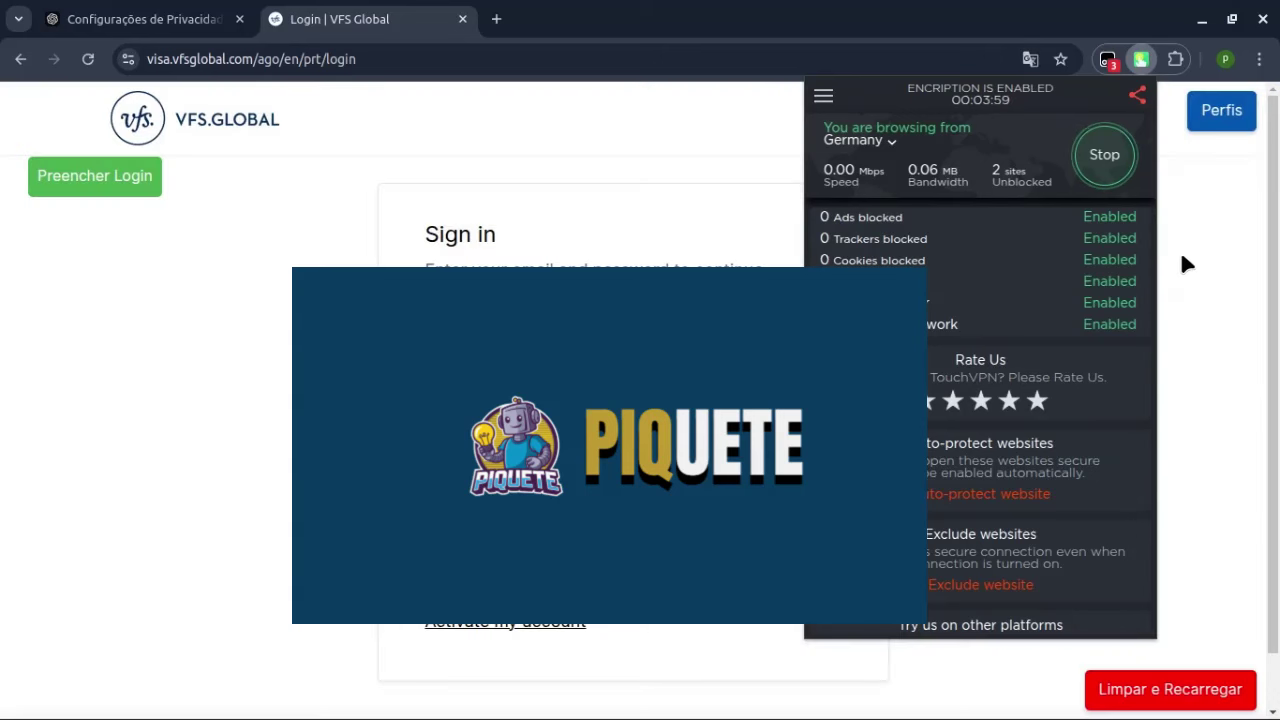
{"action": "left_click", "coordinate": [1181, 263]}
- Reload the VFS Global login page over the Germany connection and dismiss the translation offer
{"action": "left_click", "coordinate": [703, 159]}
{"action": "left_click", "coordinate": [87, 60]}
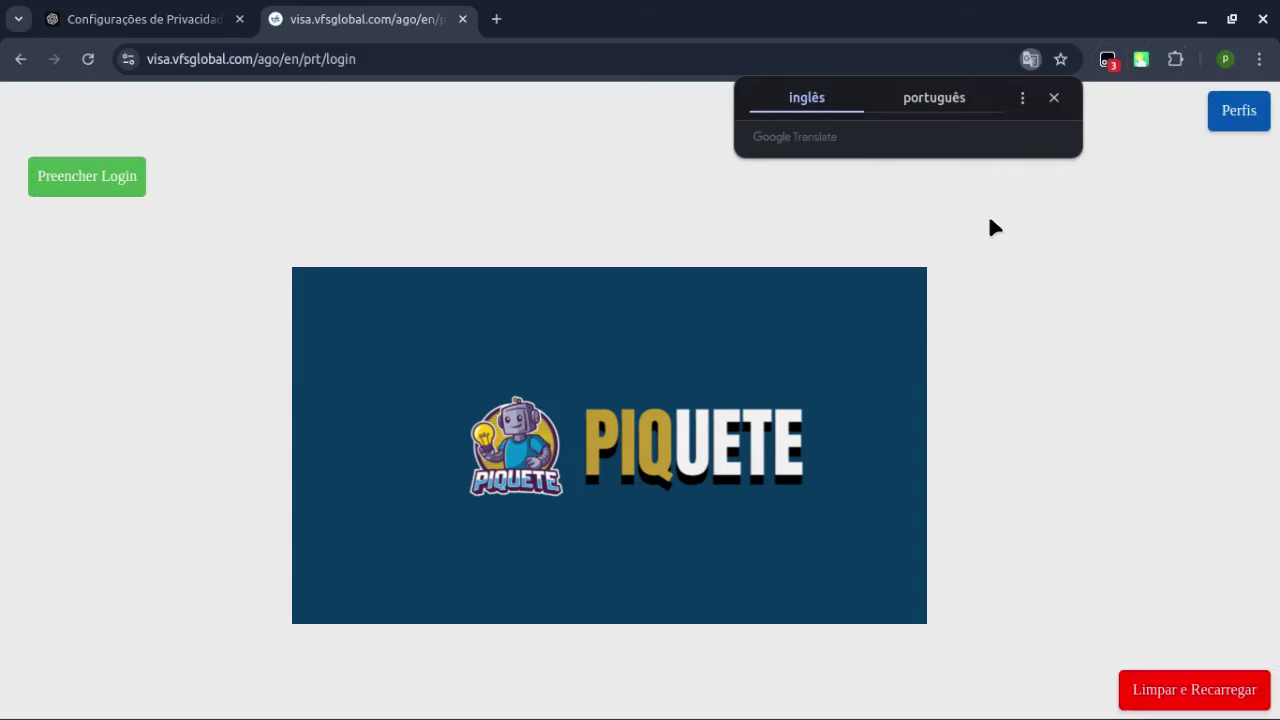
{"action": "left_click", "coordinate": [988, 214]}
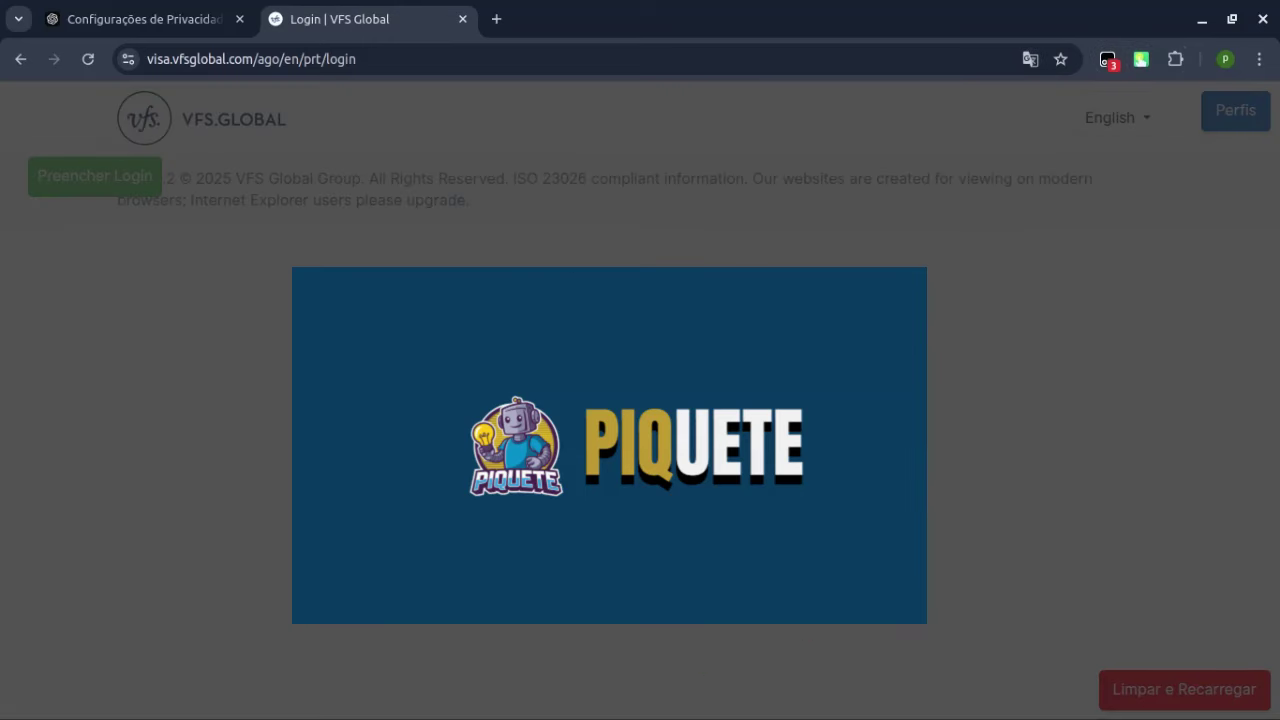
- Disconnect Touch VPN from Germany and reconnect it with Canada as the location
{"action": "left_click", "coordinate": [1141, 59]}
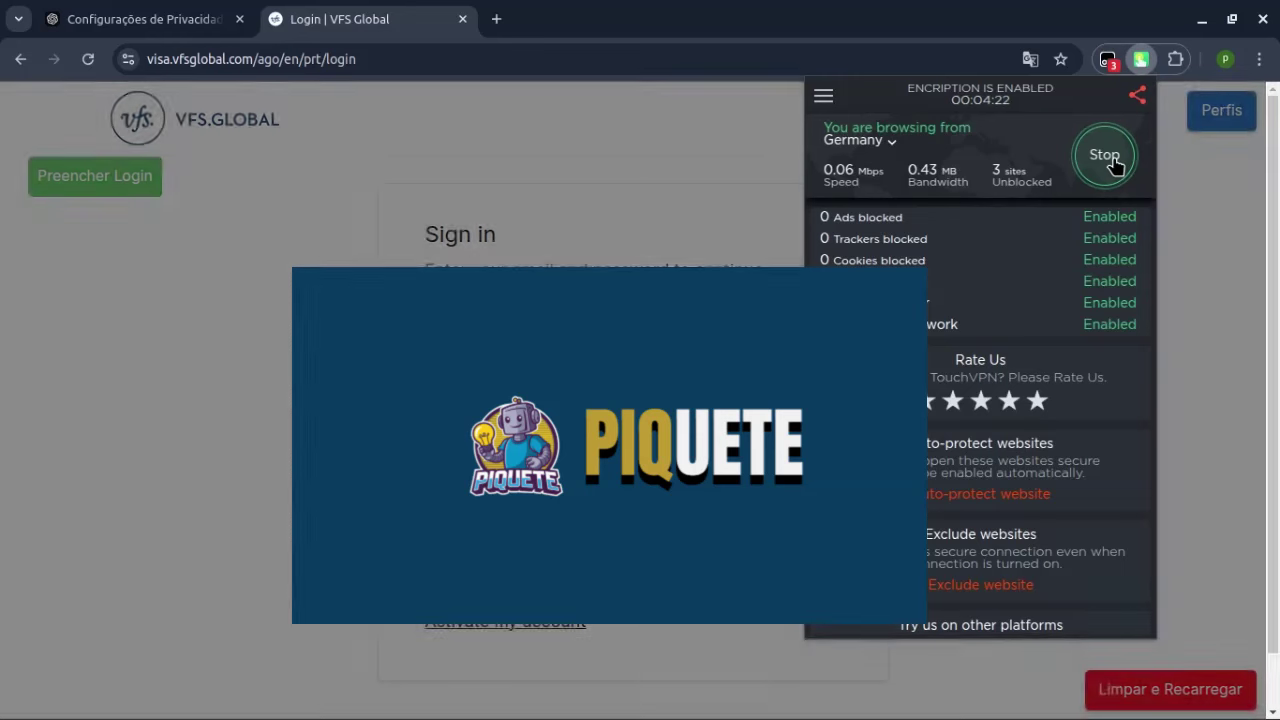
{"action": "left_click", "coordinate": [1110, 160]}
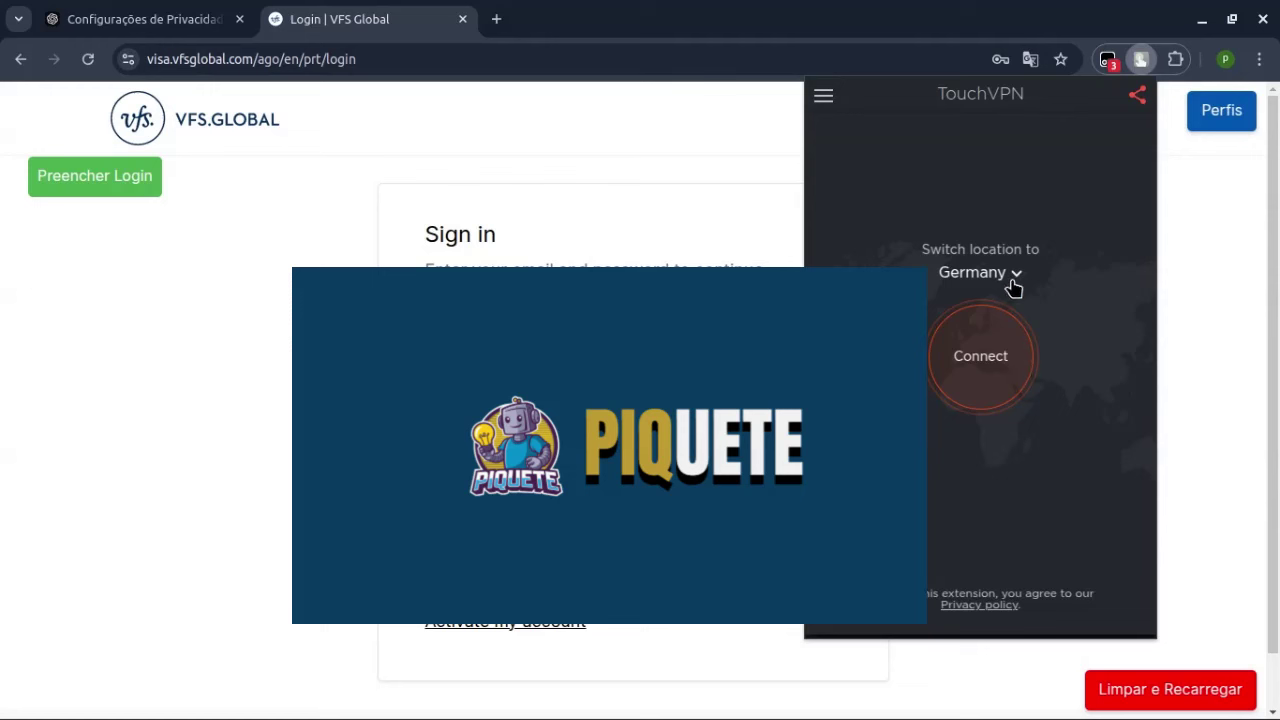
{"action": "left_click", "coordinate": [1013, 274]}
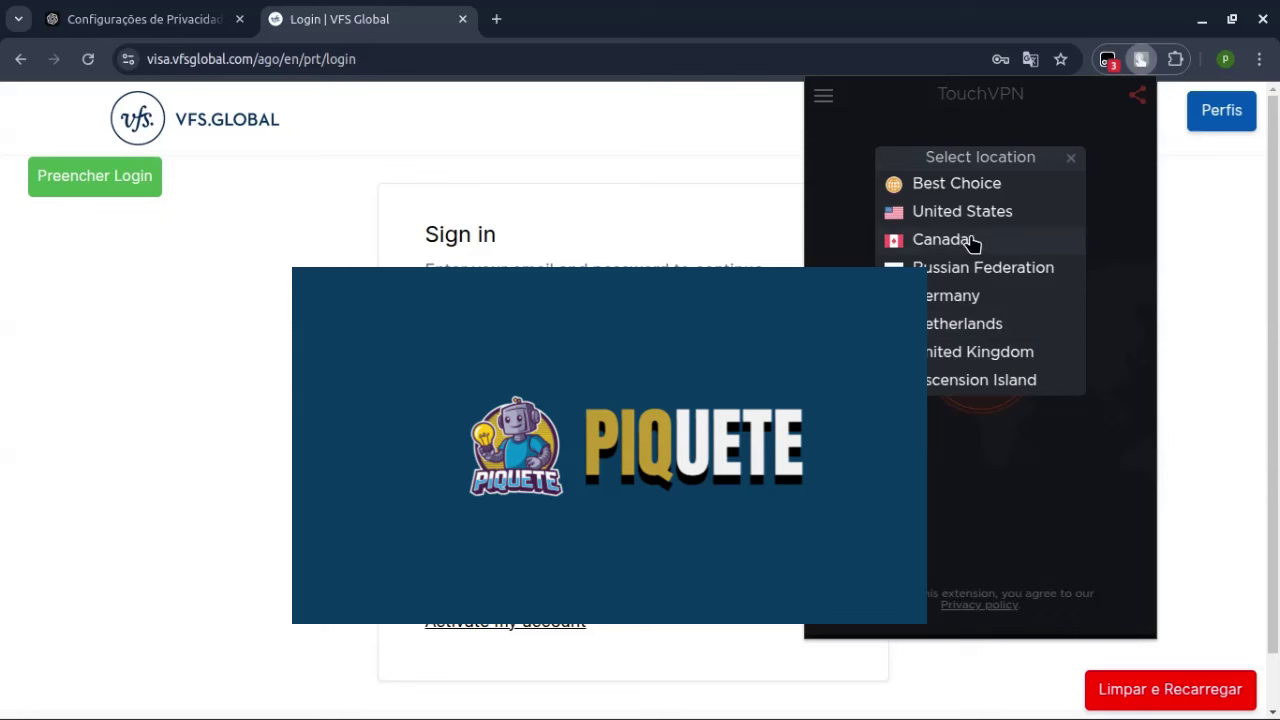
{"action": "left_click", "coordinate": [972, 242]}
{"action": "left_click", "coordinate": [985, 323]}
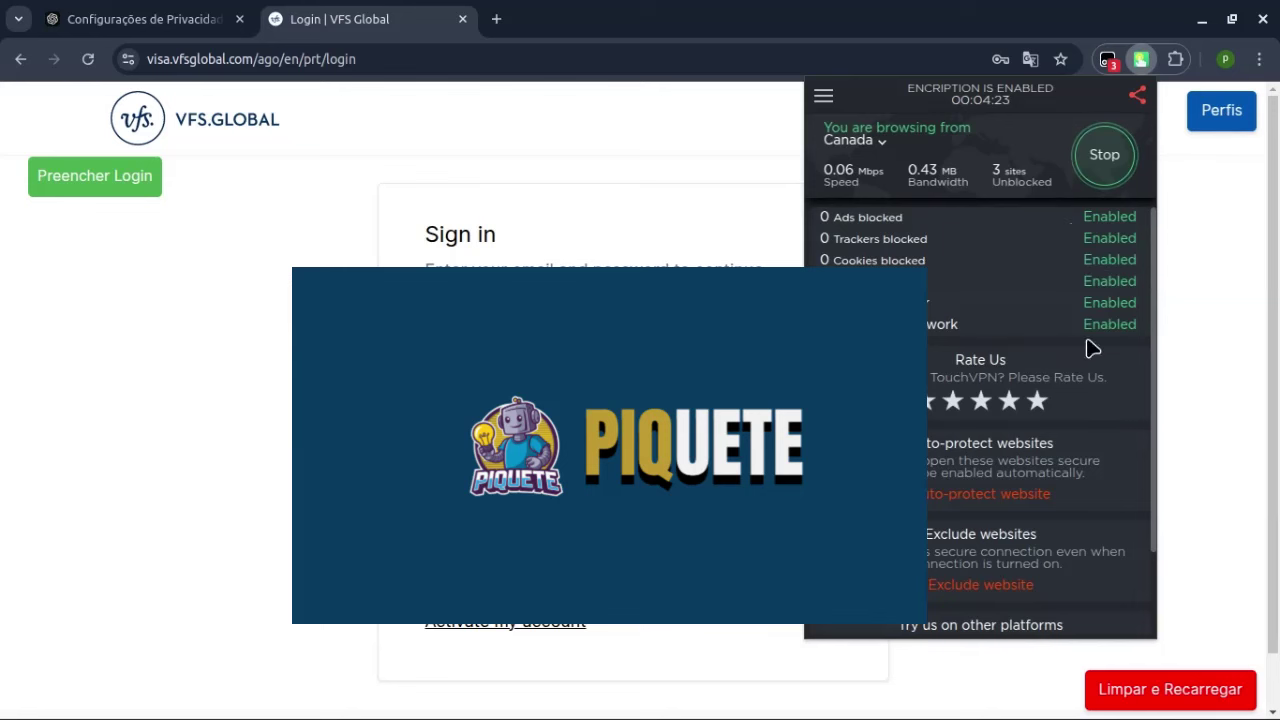
{"action": "left_click", "coordinate": [1212, 258]}
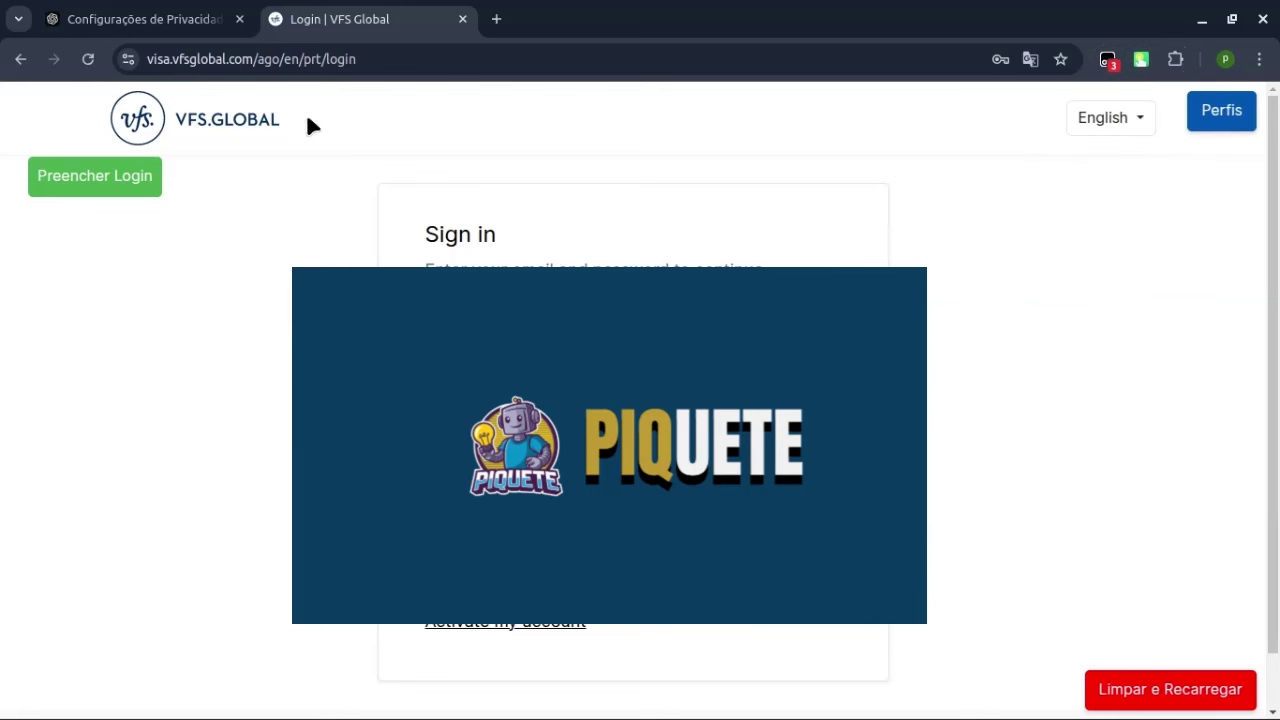
- Reload the VFS Global page over the Canada connection and read its heading and subheading, highlighting both lines
{"action": "left_click", "coordinate": [87, 59]}
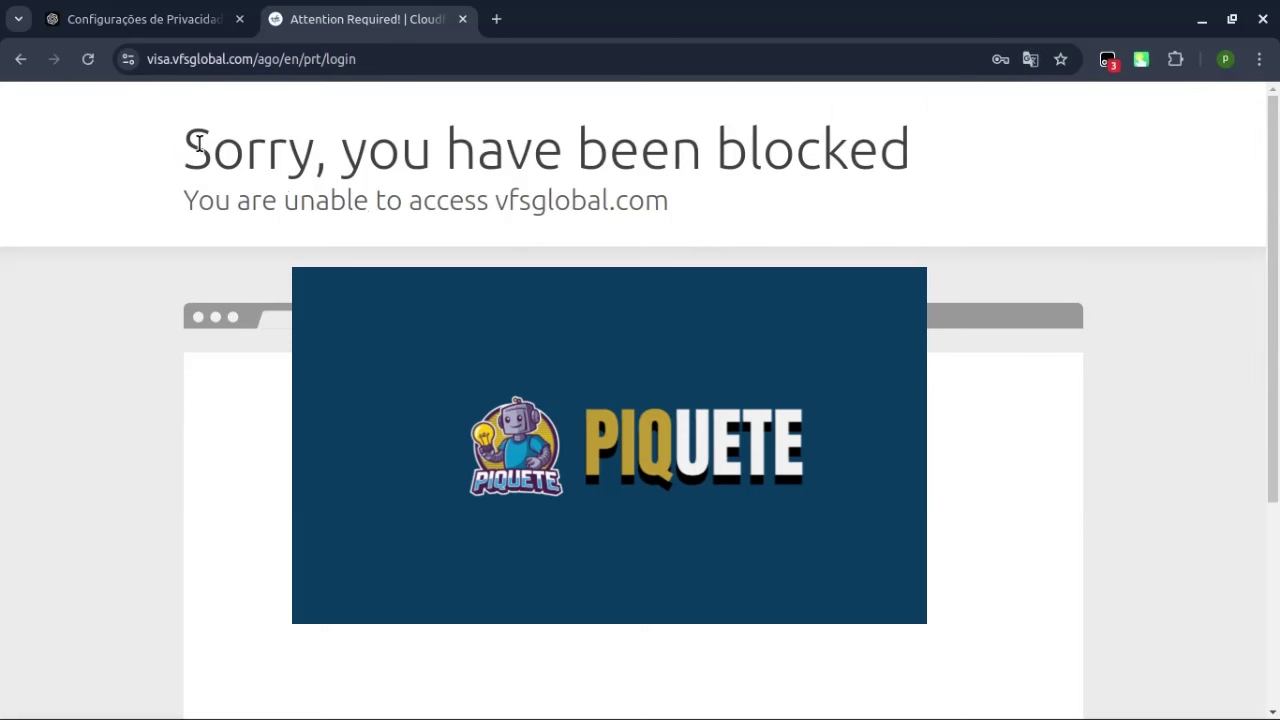
{"action": "left_click_drag", "start_coordinate": [198, 143], "coordinate": [806, 235]}
{"action": "left_click", "coordinate": [834, 205]}
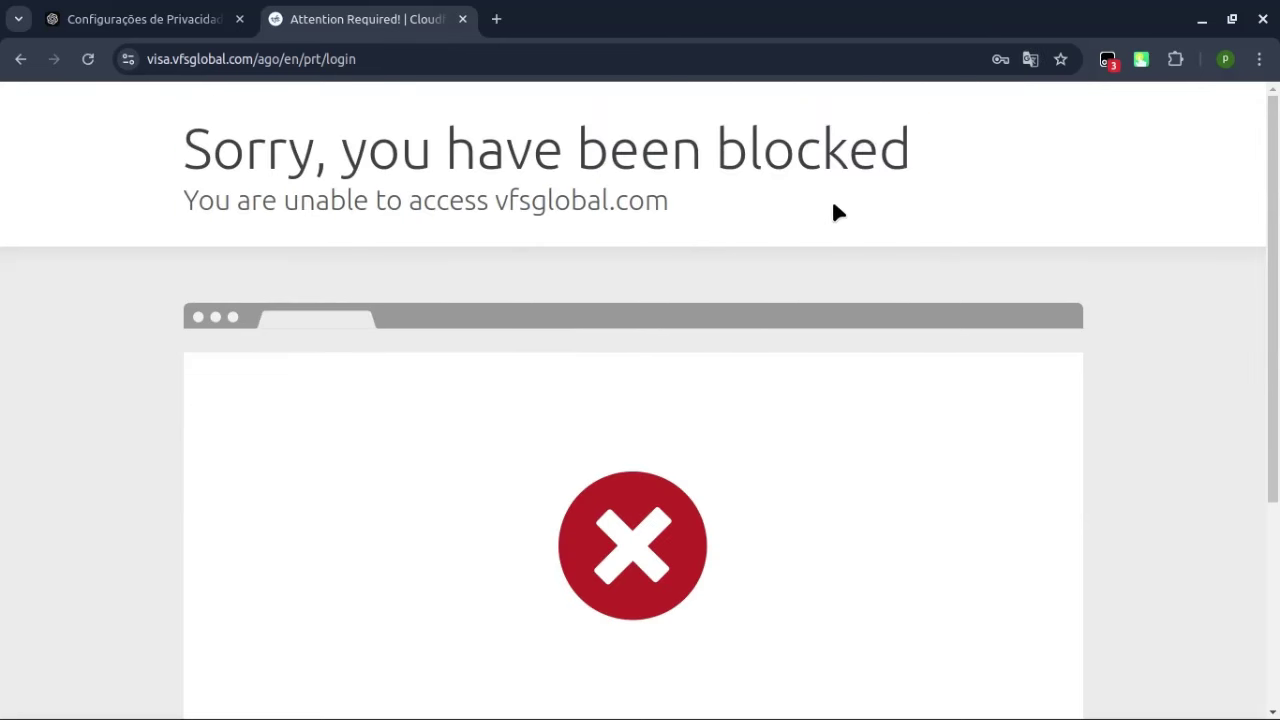
{"action": "left_click_drag", "start_coordinate": [170, 146], "coordinate": [689, 219]}
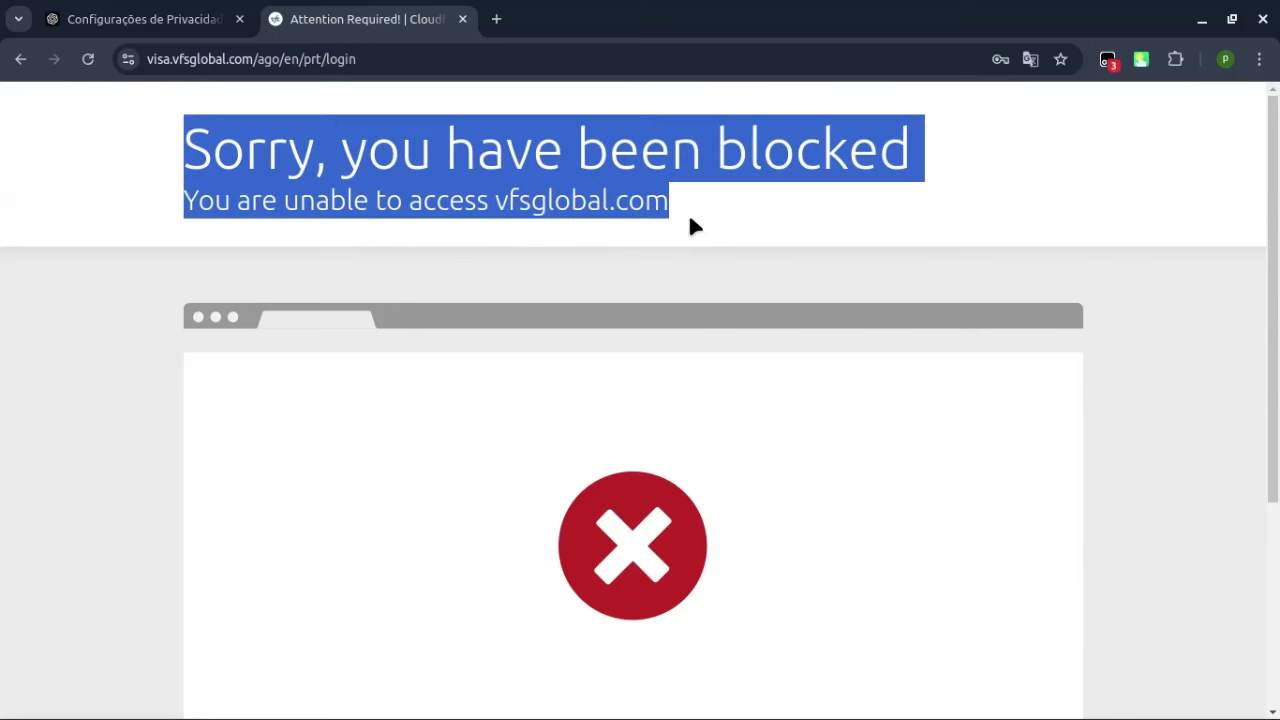
{"action": "left_click", "coordinate": [625, 216]}
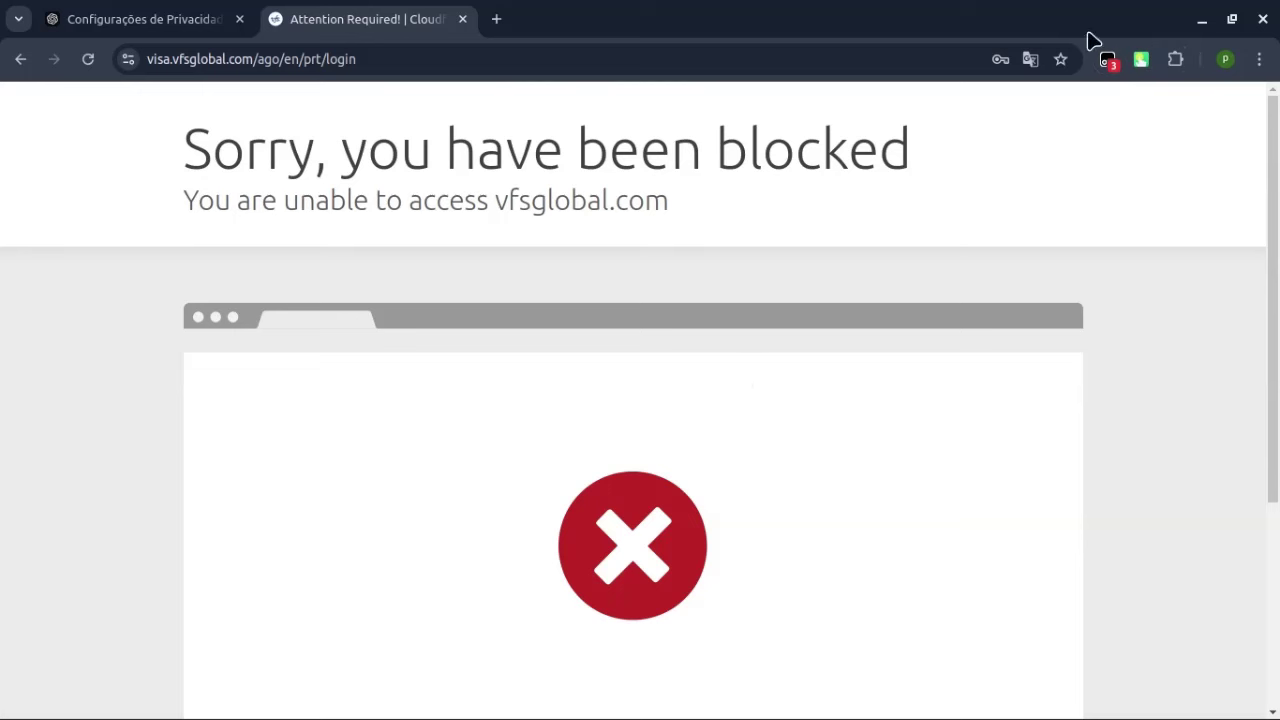
- Switch Touch VPN's location to Netherlands and reload the VFS Global page
{"action": "left_click", "coordinate": [1143, 60]}
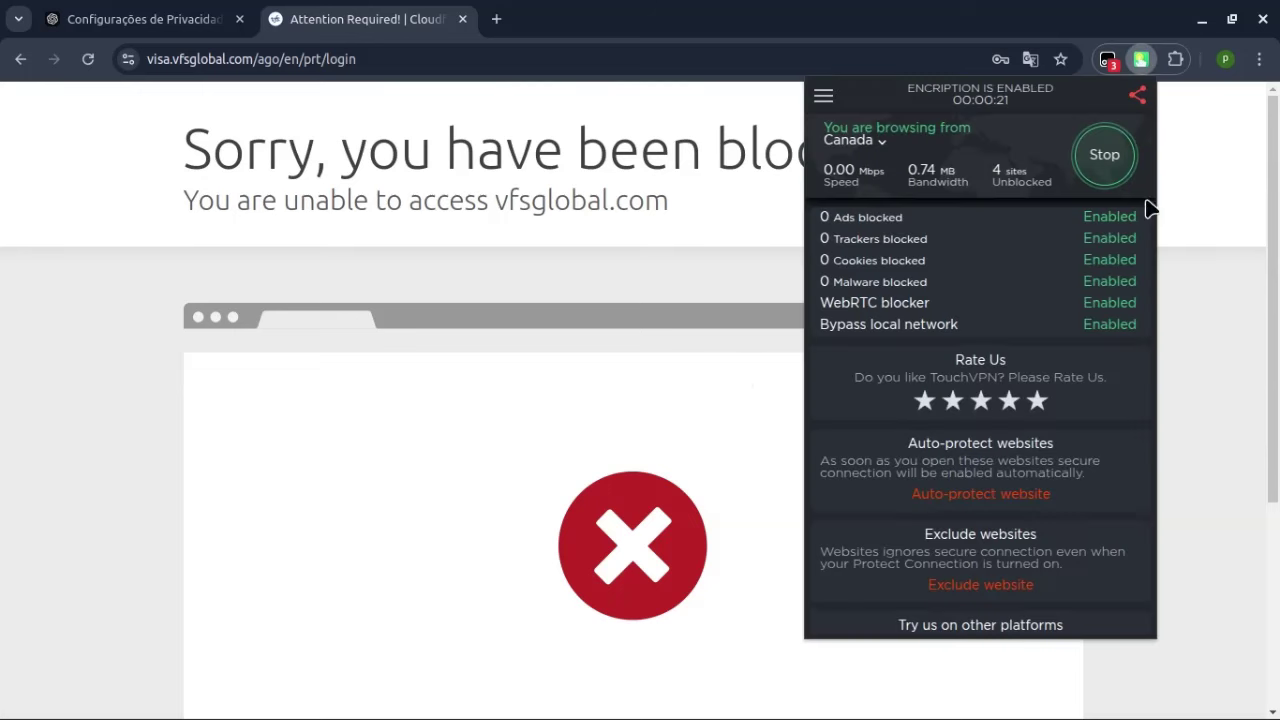
{"action": "left_click", "coordinate": [876, 148]}
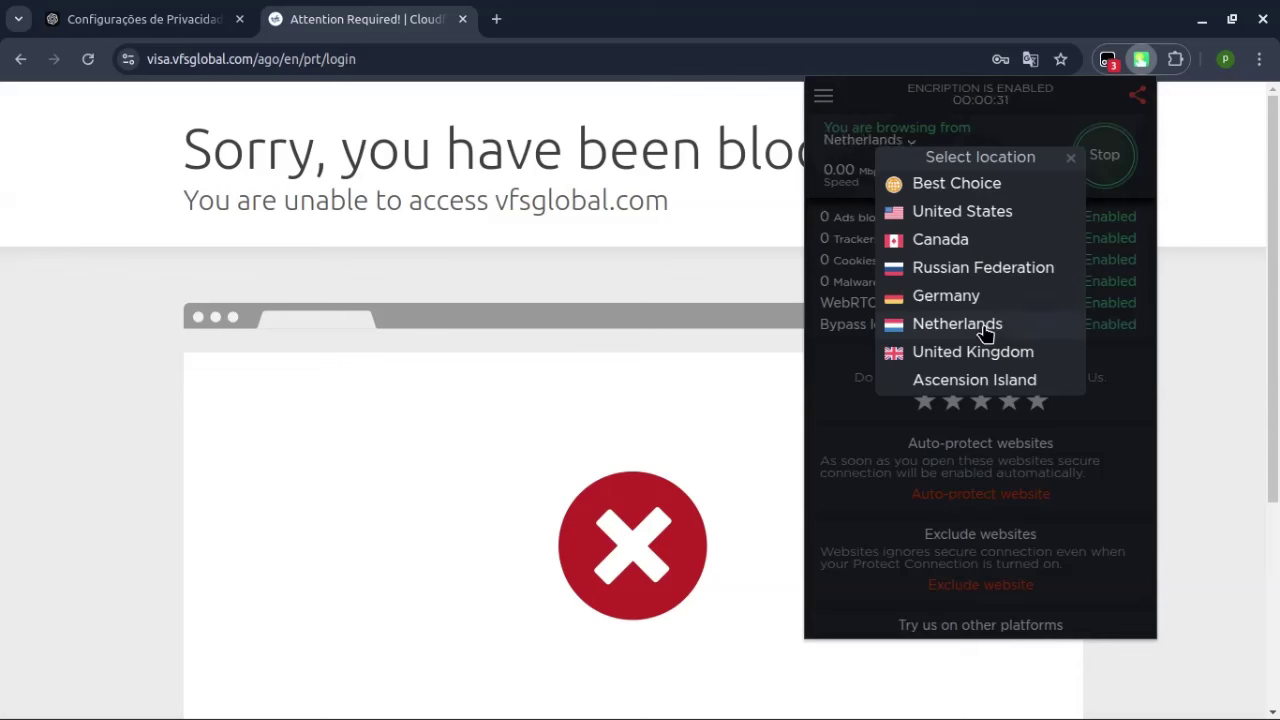
{"action": "left_click", "coordinate": [975, 325]}
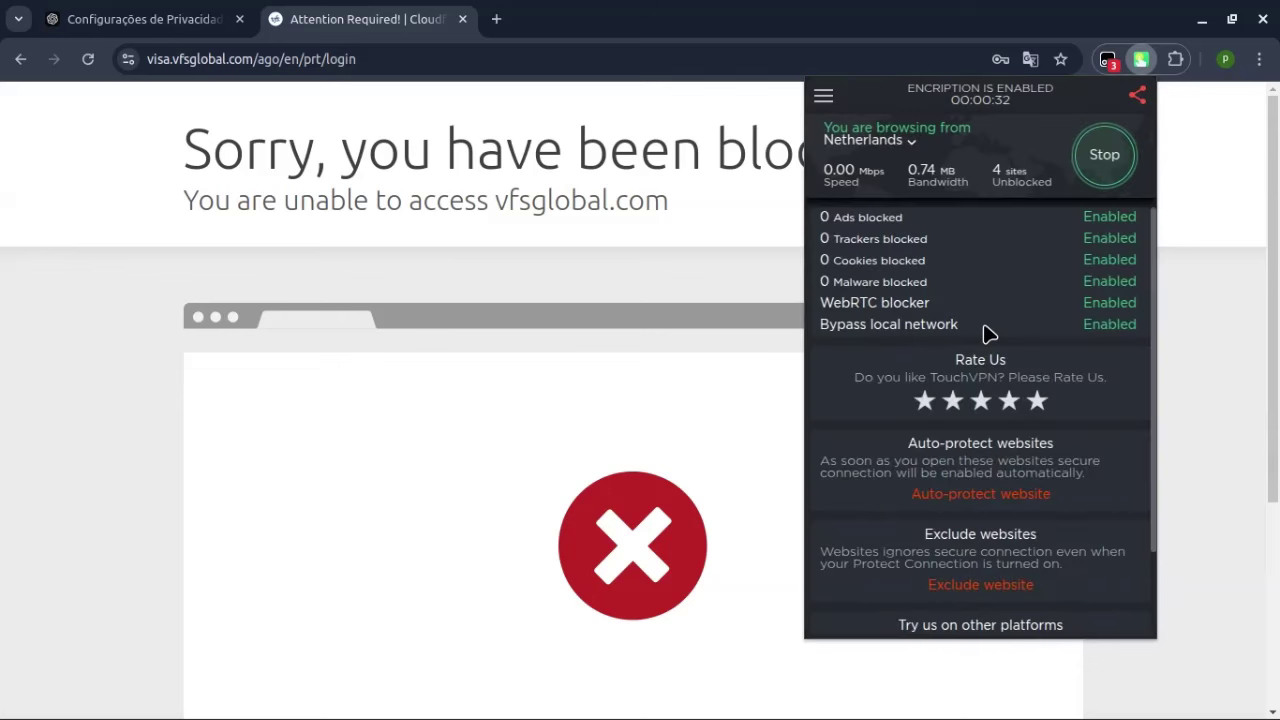
{"action": "left_click", "coordinate": [410, 148]}
{"action": "left_click", "coordinate": [88, 59]}
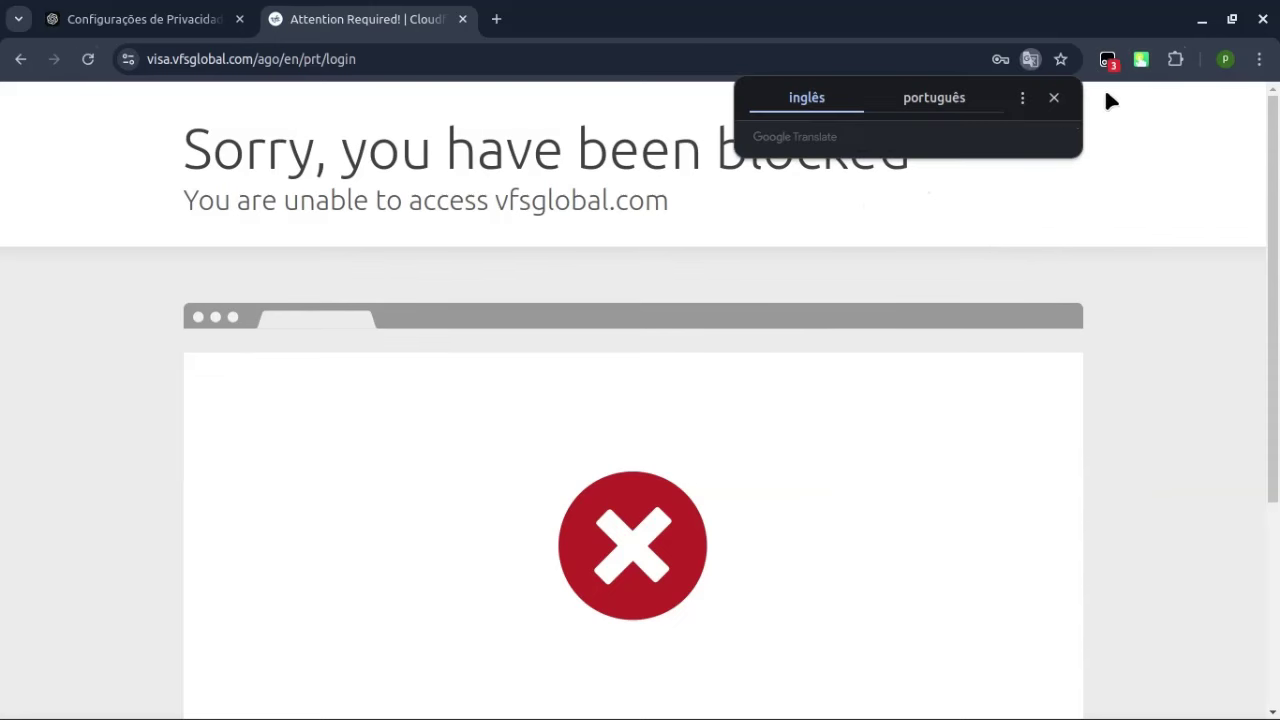
- Disconnect Touch VPN from Netherlands, set its location to Canada, and start the connection again
{"action": "left_click", "coordinate": [1141, 59]}
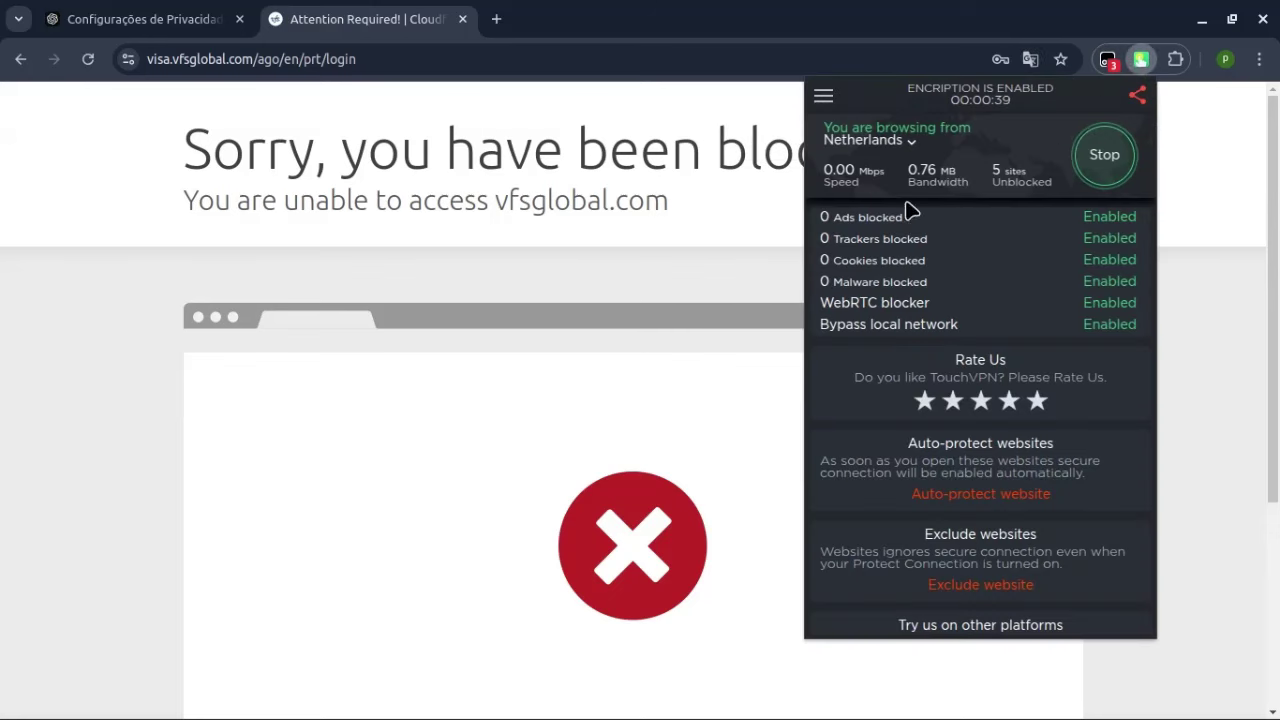
{"action": "left_click", "coordinate": [1087, 181]}
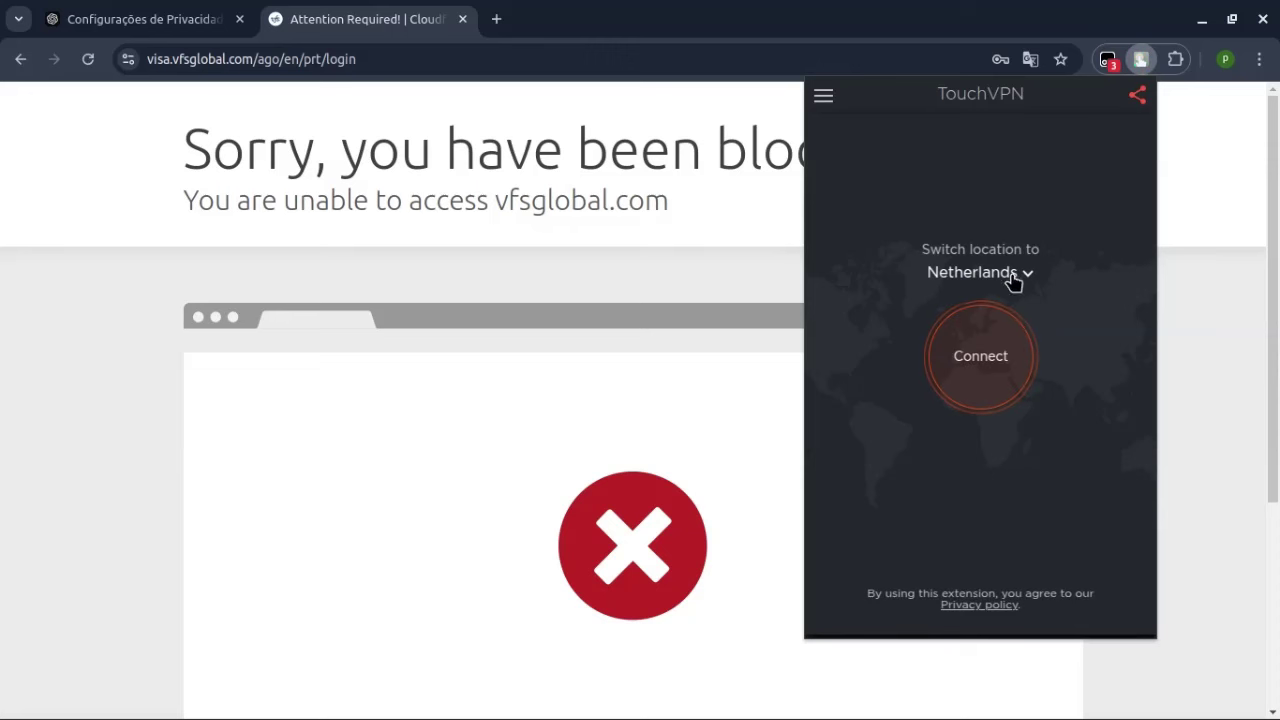
{"action": "left_click", "coordinate": [1014, 278]}
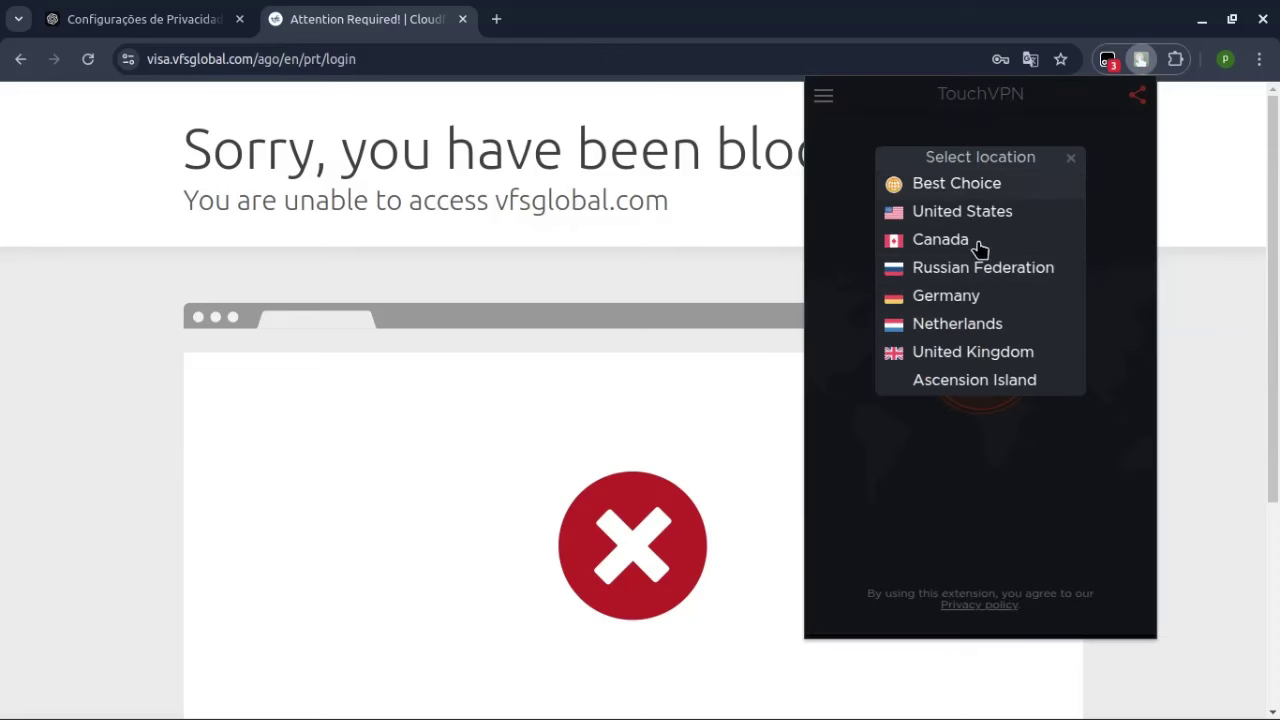
{"action": "left_click", "coordinate": [975, 248]}
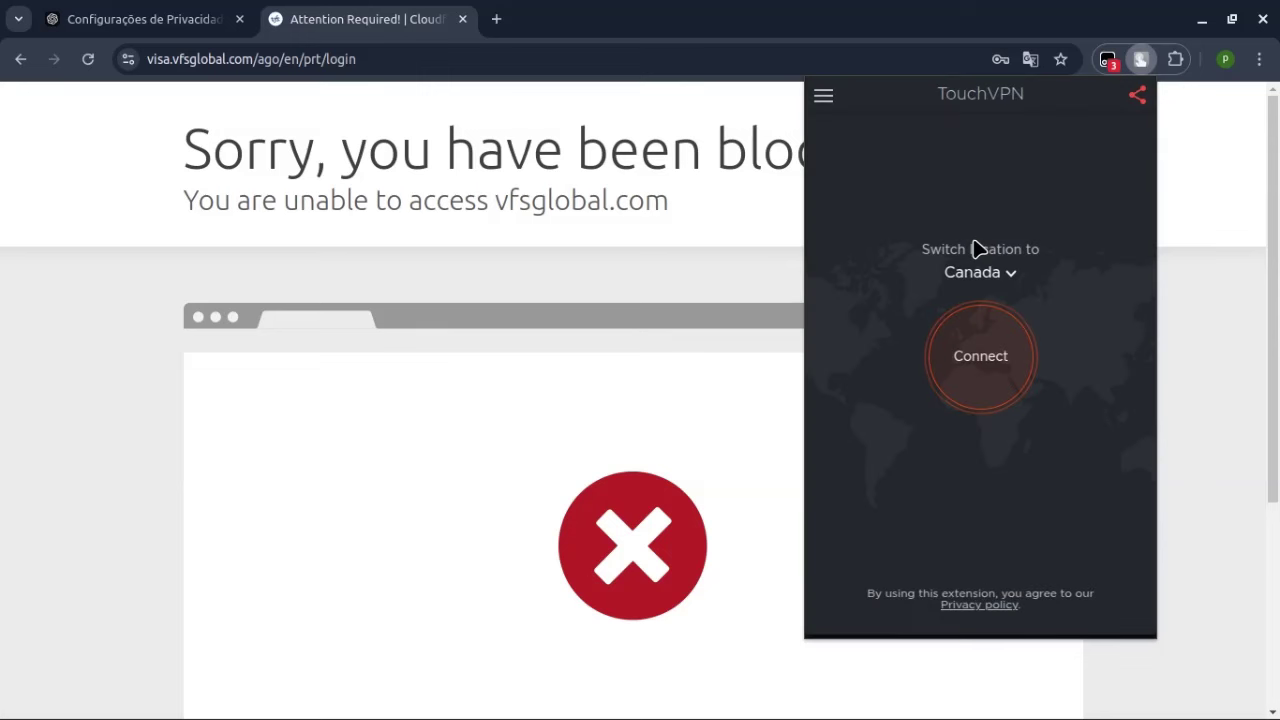
{"action": "left_click", "coordinate": [450, 289]}
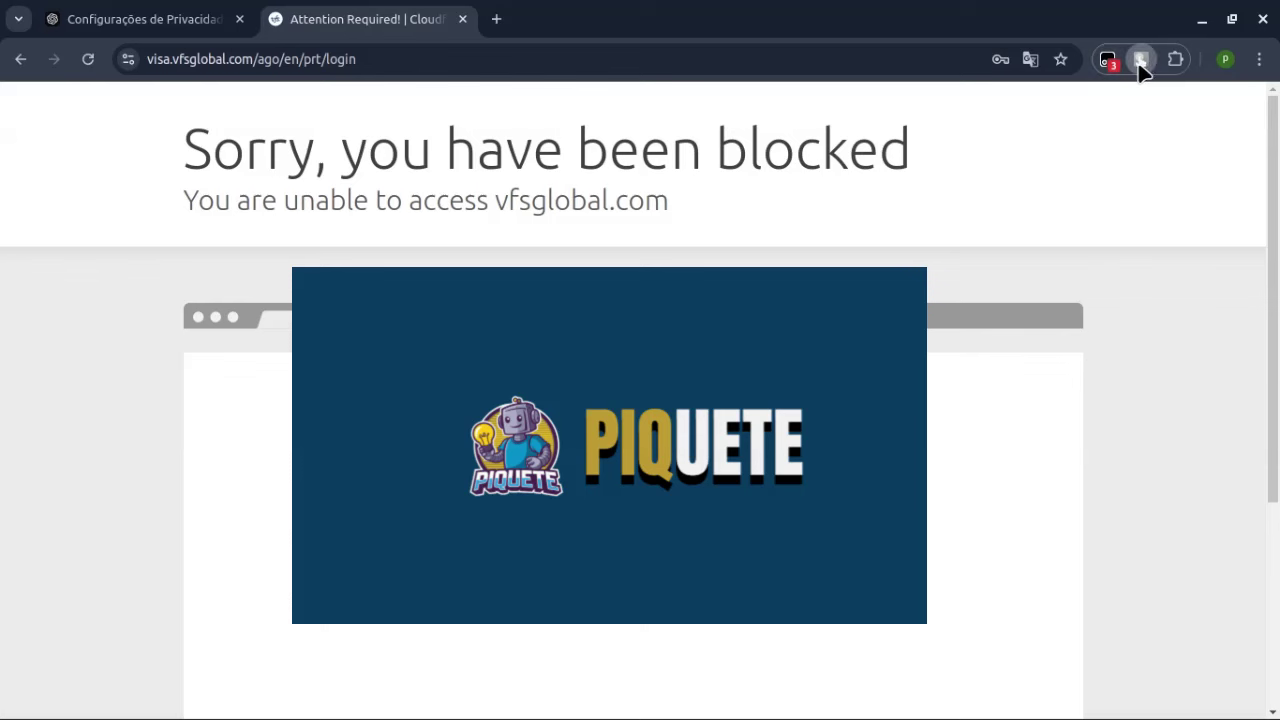
{"action": "left_click", "coordinate": [1140, 62]}
{"action": "left_click", "coordinate": [989, 402]}
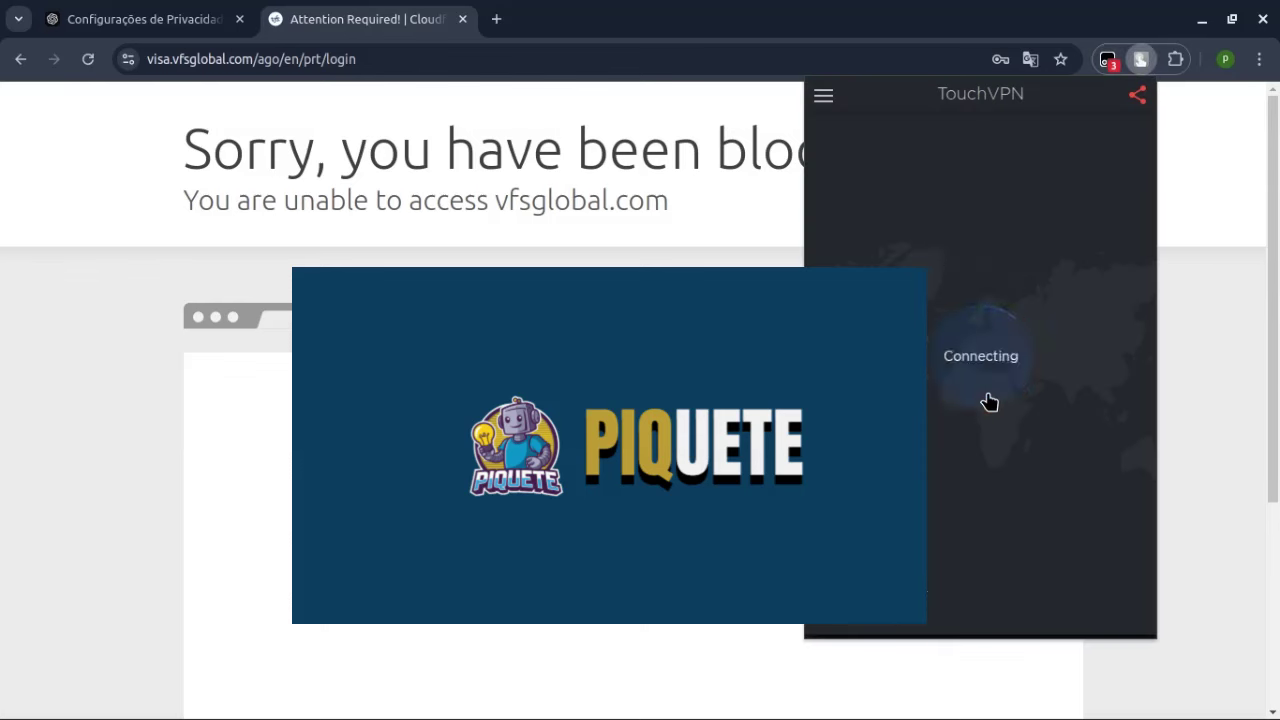